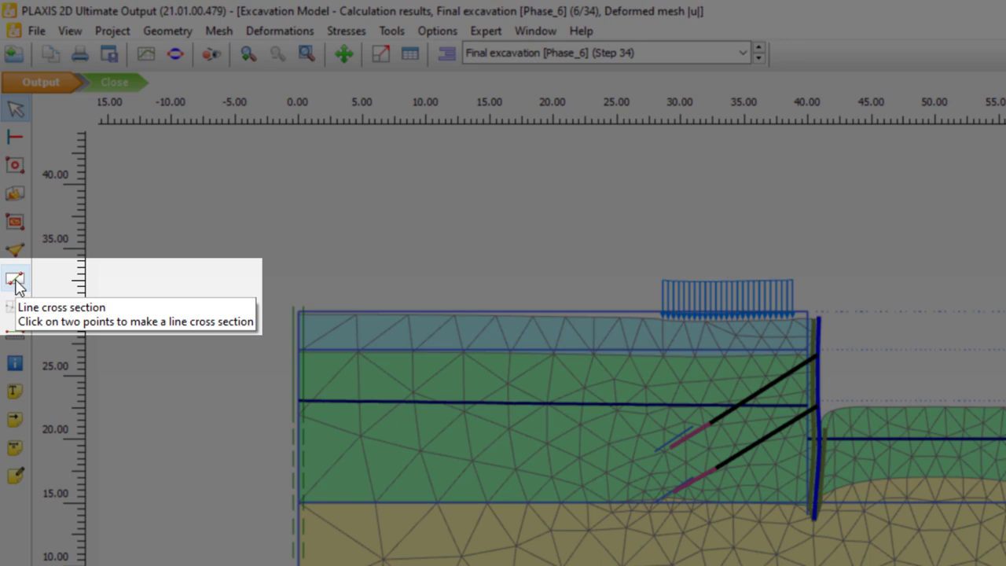
Draw a slanted line cross section through the soil behind the left wall, ending at about (28.01, 8.57) m, and close its results view
{"action": "left_click", "coordinate": [16, 281]}
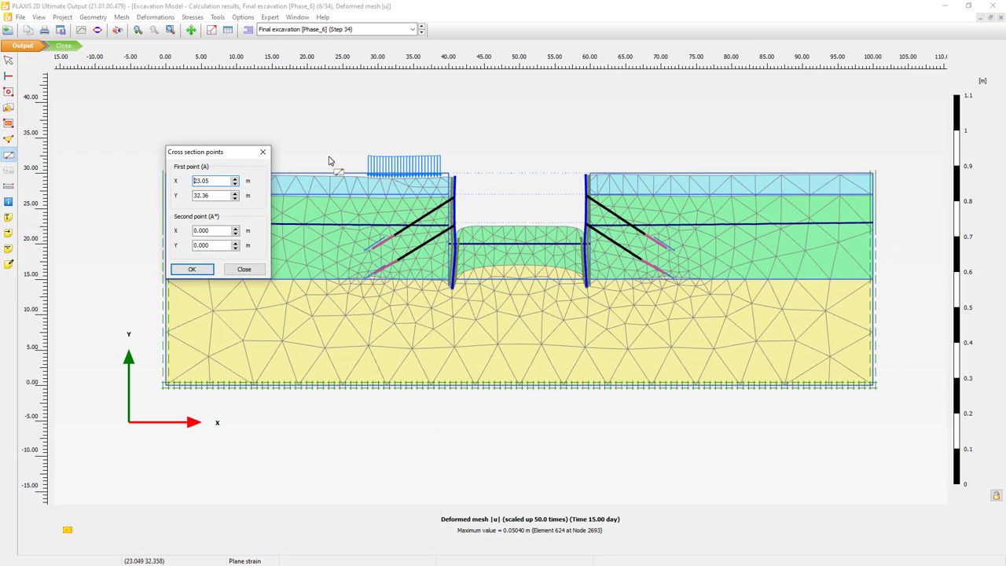
{"action": "left_click", "coordinate": [317, 159]}
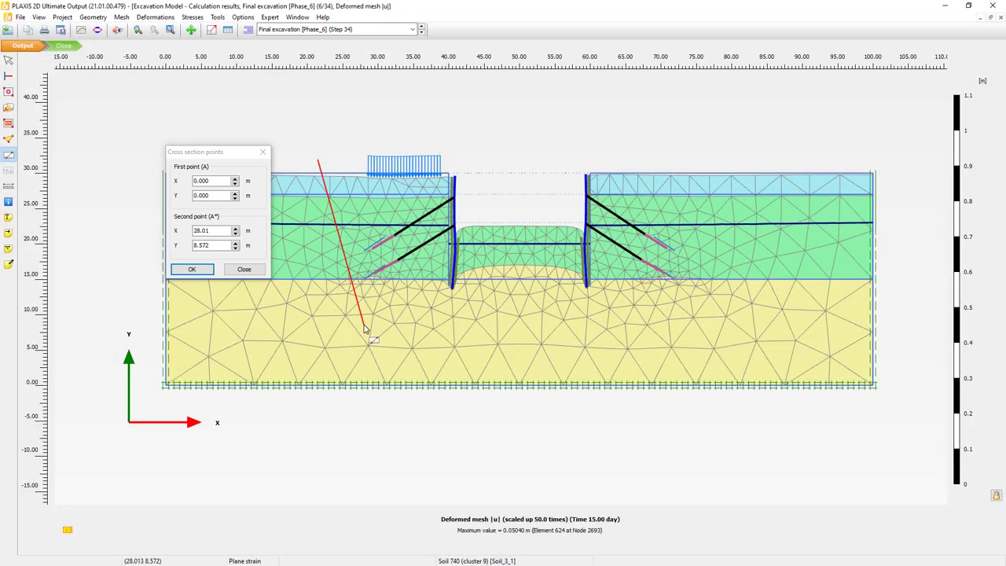
{"action": "left_click", "coordinate": [364, 329]}
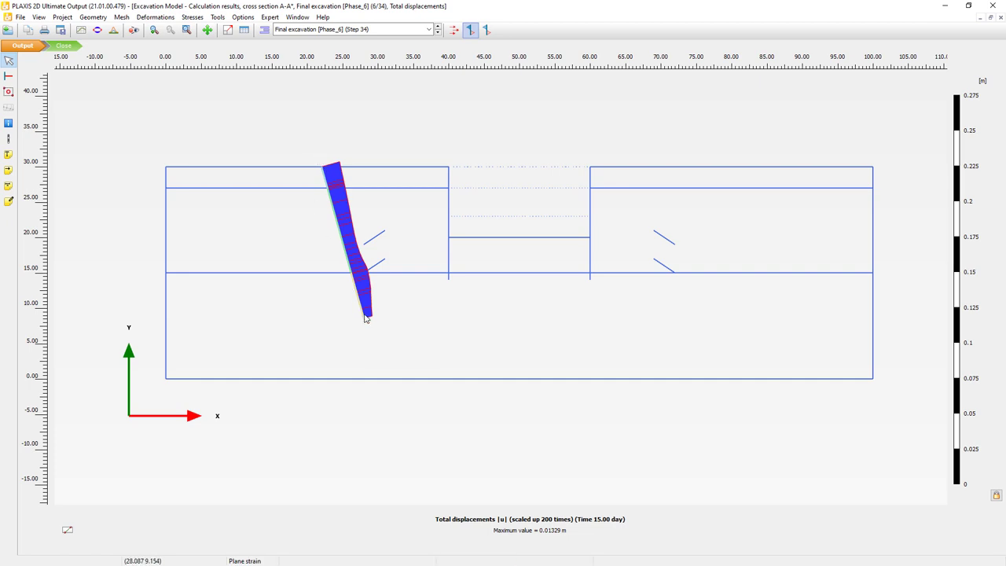
{"action": "left_click", "coordinate": [1001, 19]}
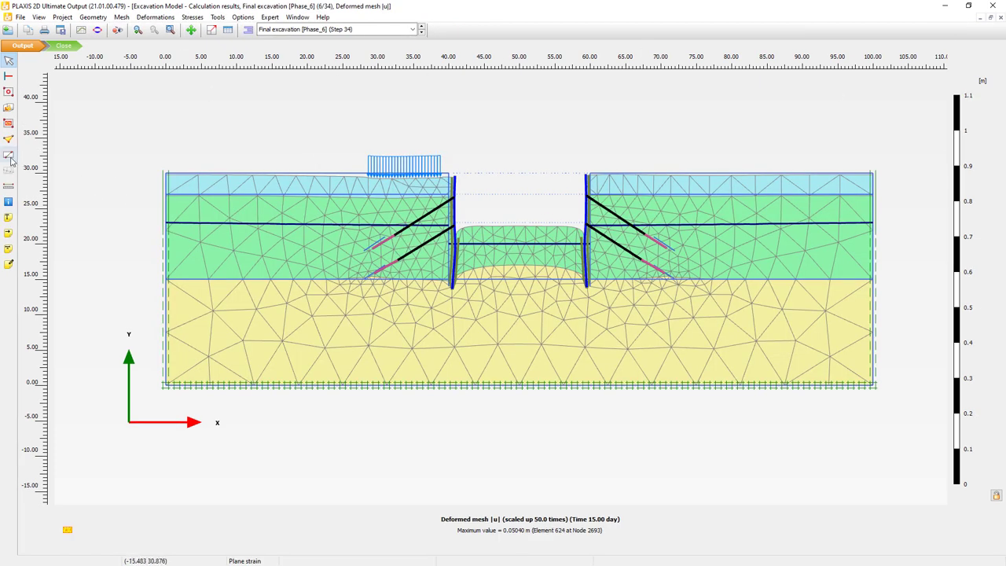
Start another line cross section above the distributed load at X about 36.4 m and constrain it to the vertical direction
{"action": "left_click", "coordinate": [9, 155]}
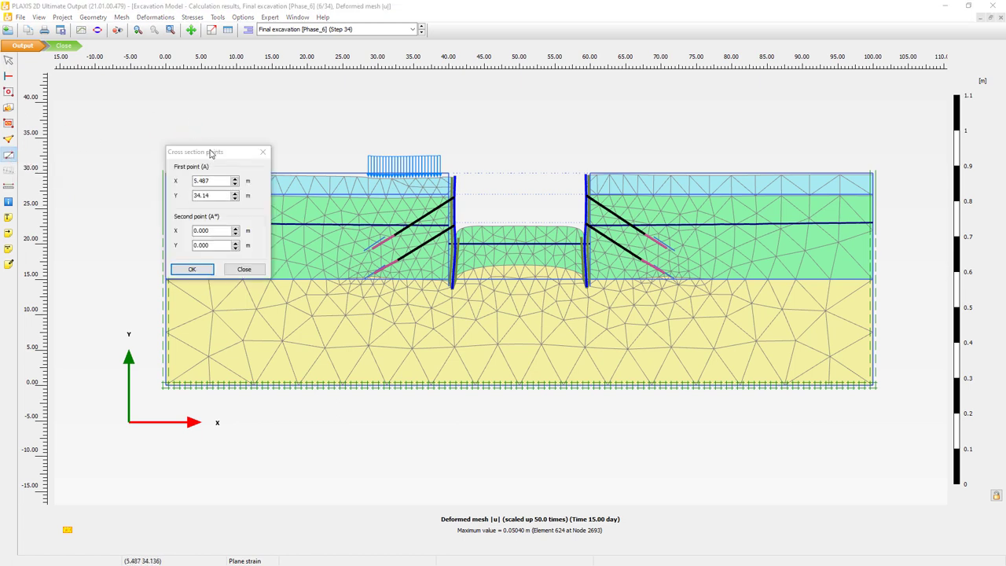
{"action": "left_click_drag", "start_coordinate": [209, 153], "coordinate": [239, 154]}
{"action": "left_click", "coordinate": [412, 334]}
{"action": "left_click", "coordinate": [429, 164]}
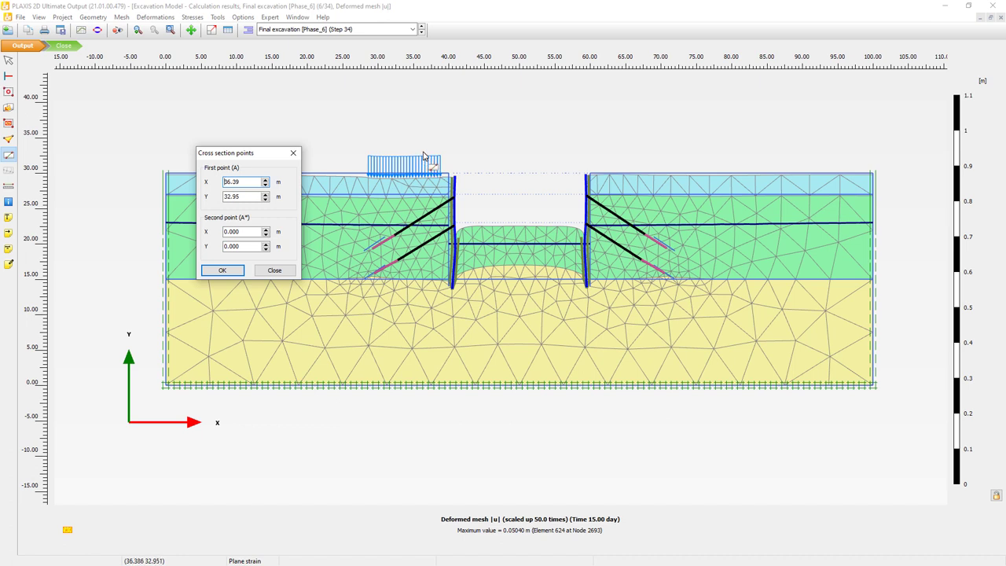
{"action": "left_click", "coordinate": [423, 162]}
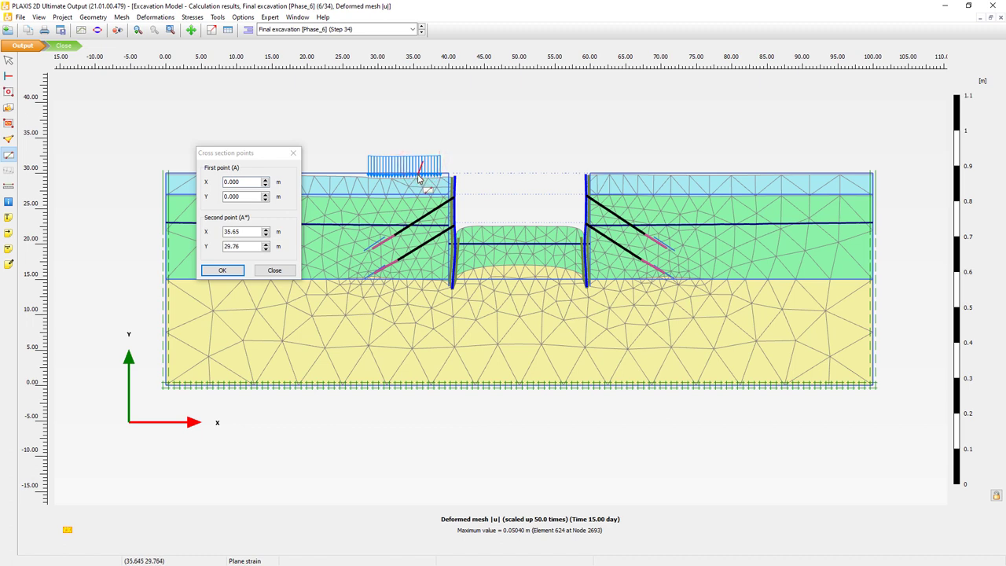
{"action": "key", "text": "shift"}
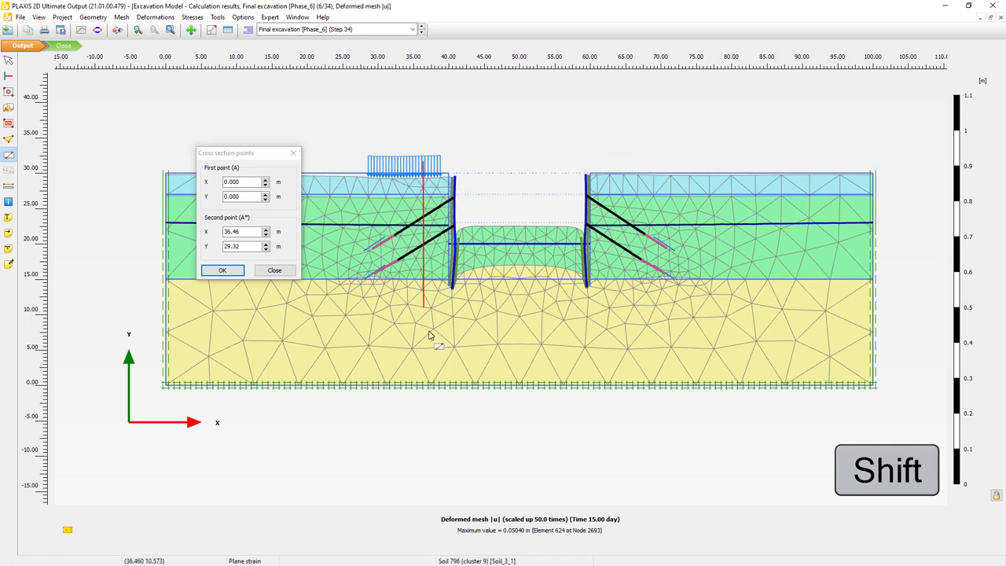
Create the cross section by exact coordinates, with first point (39, 30) m and second point (39, 0) m
{"action": "left_click", "coordinate": [244, 183]}
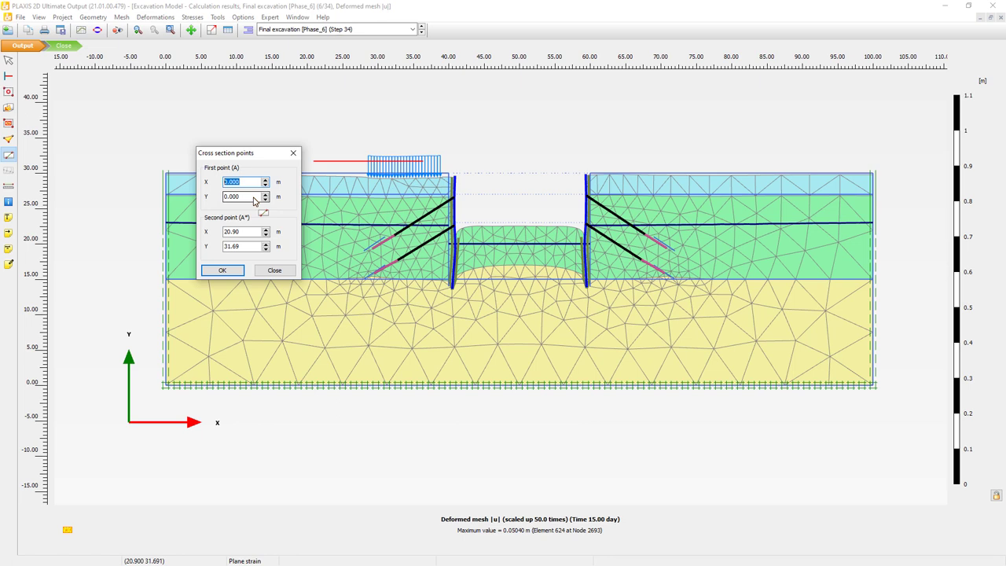
{"action": "type", "text": "39"}
{"action": "key", "text": "Tab"}
{"action": "type", "text": "30"}
{"action": "key", "text": "Tab"}
{"action": "type", "text": "39"}
{"action": "key", "text": "Tab"}
{"action": "type", "text": "0"}
{"action": "key", "text": "Tab"}
{"action": "left_click", "coordinate": [233, 271]}
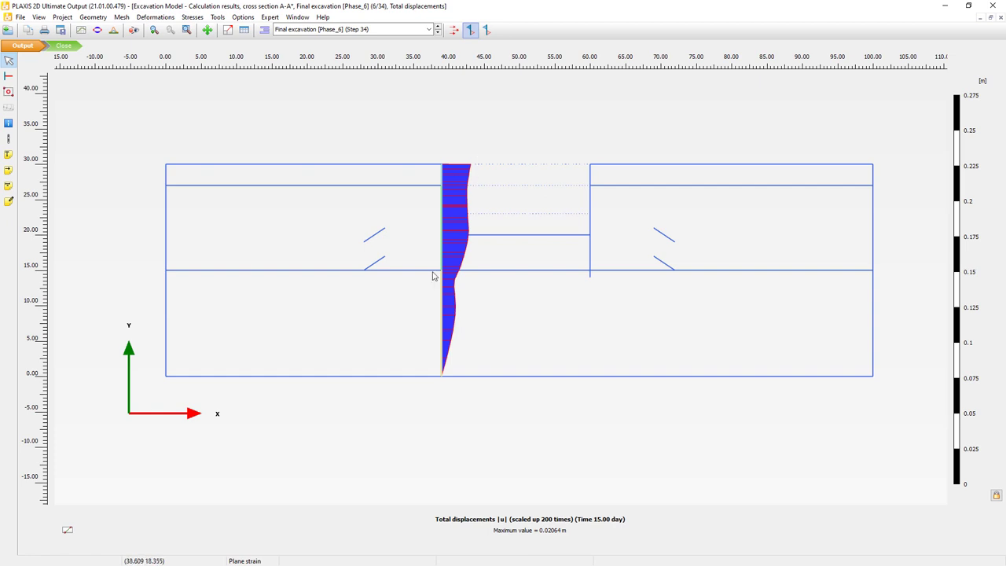
Display the total displacements ux along the cross section, followed by the total volumetric strain εv
{"action": "left_click", "coordinate": [165, 17]}
{"action": "mouse_move", "coordinate": [164, 32]}
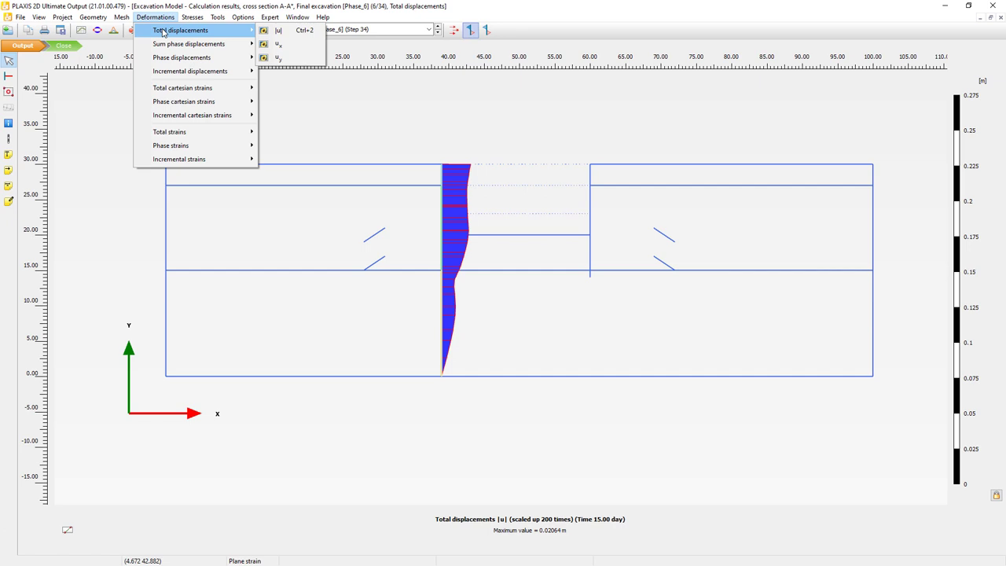
{"action": "left_click", "coordinate": [296, 47]}
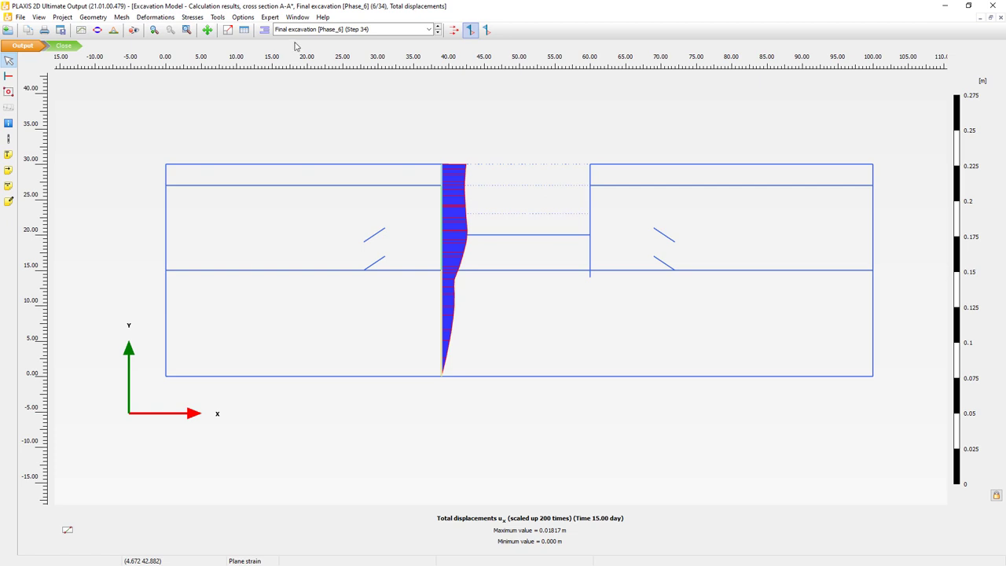
{"action": "left_click", "coordinate": [157, 17]}
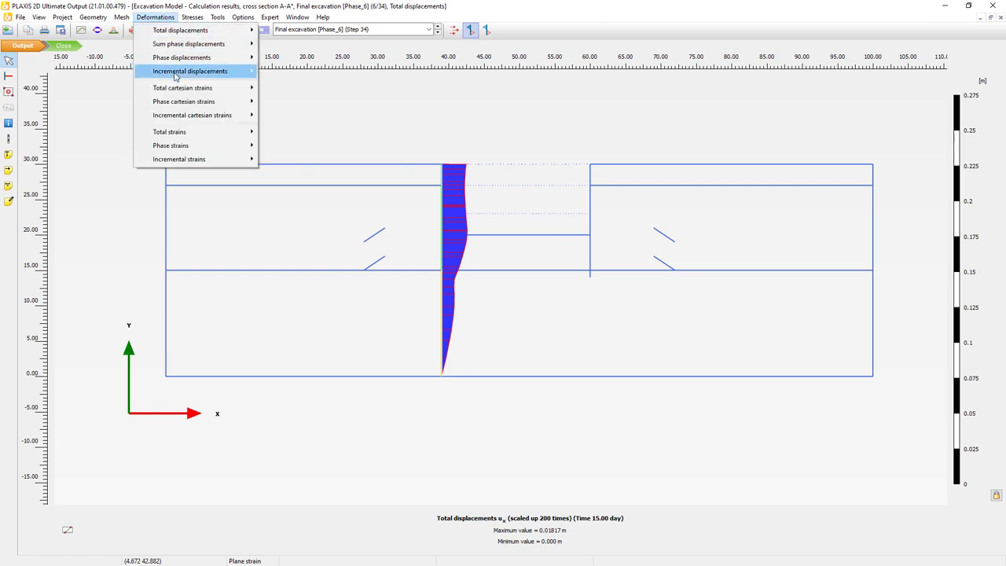
{"action": "mouse_move", "coordinate": [182, 134]}
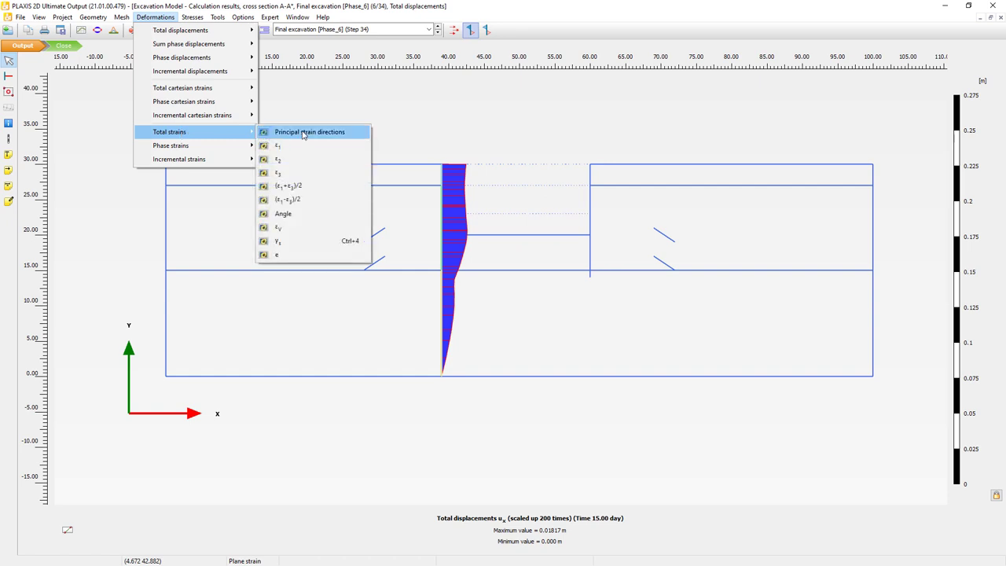
{"action": "left_click", "coordinate": [329, 228]}
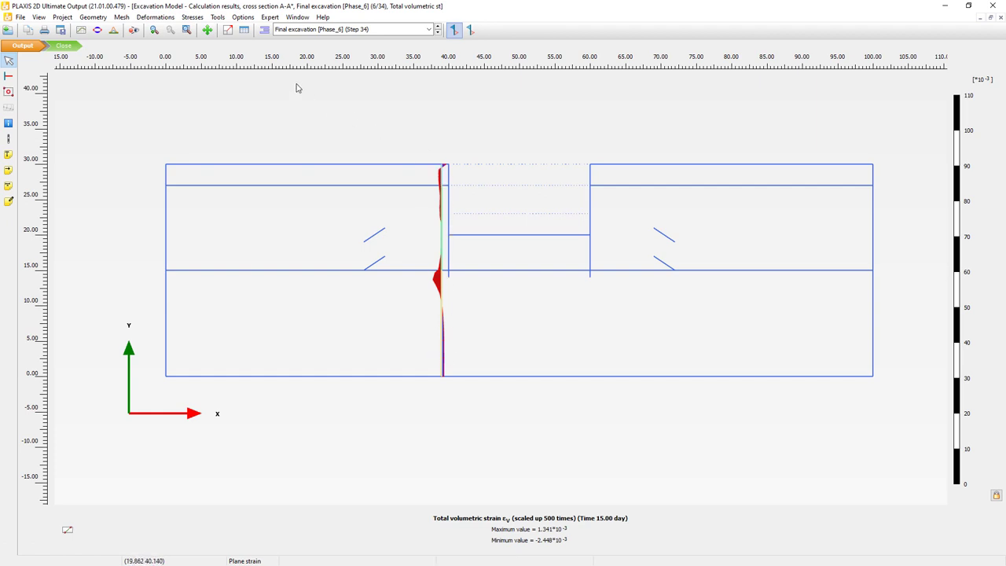
Look through the available stress results and display the groundwater head along the cross section
{"action": "left_click", "coordinate": [193, 17]}
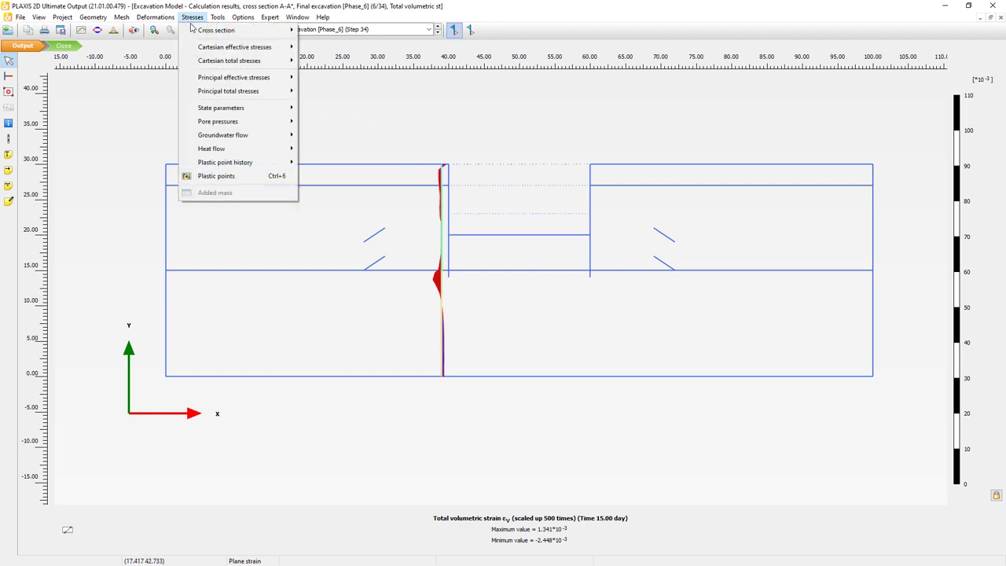
{"action": "mouse_move", "coordinate": [204, 51]}
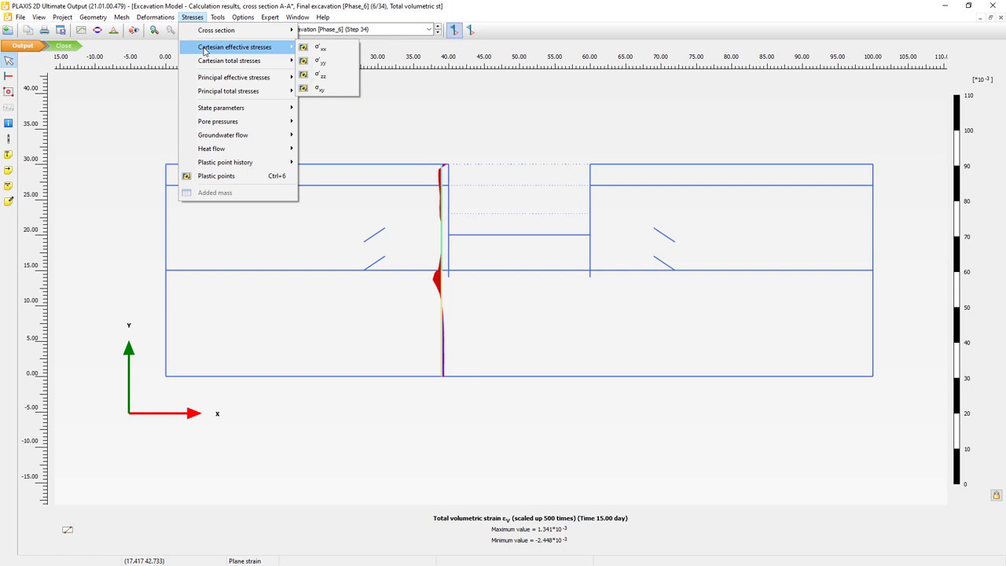
{"action": "mouse_move", "coordinate": [214, 80]}
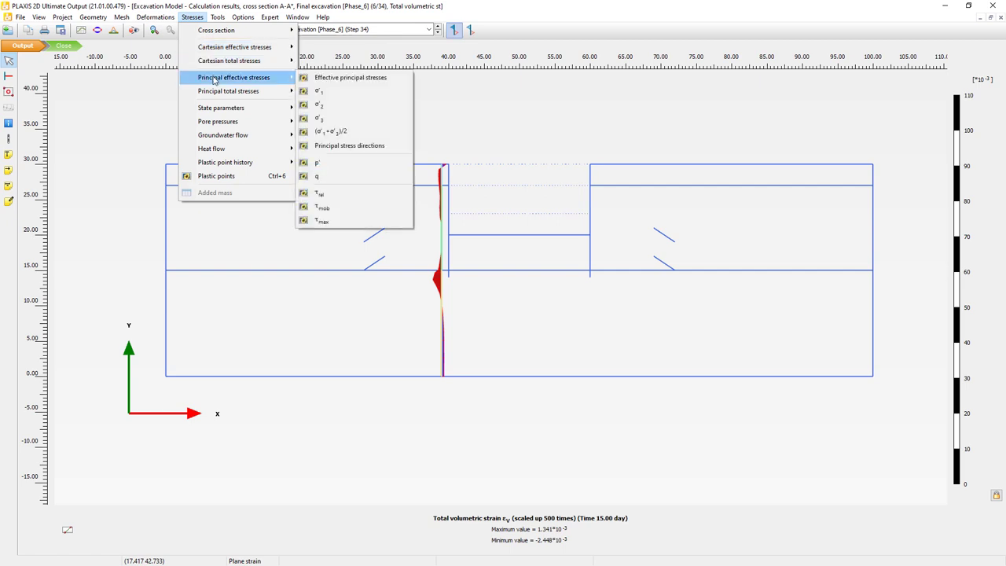
{"action": "mouse_move", "coordinate": [244, 93]}
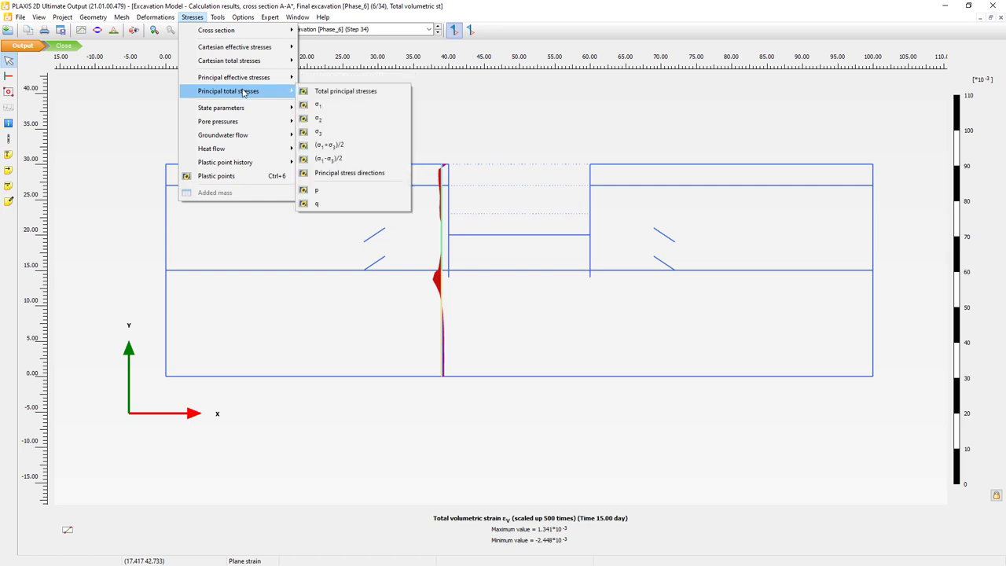
{"action": "mouse_move", "coordinate": [242, 124]}
{"action": "left_click", "coordinate": [326, 123]}
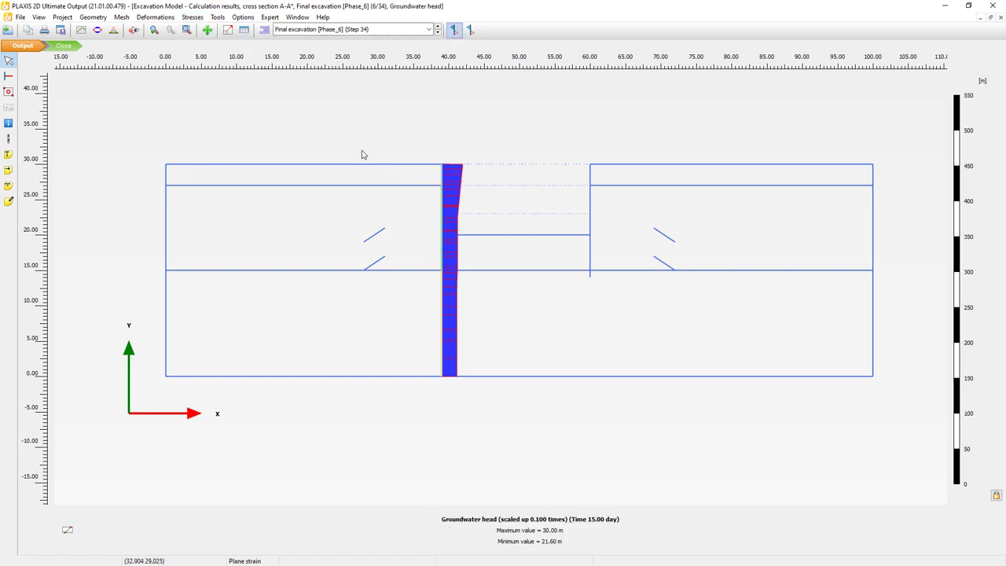
Display the active pore pressures along the cross section and examine their distribution up close
{"action": "left_click", "coordinate": [190, 18]}
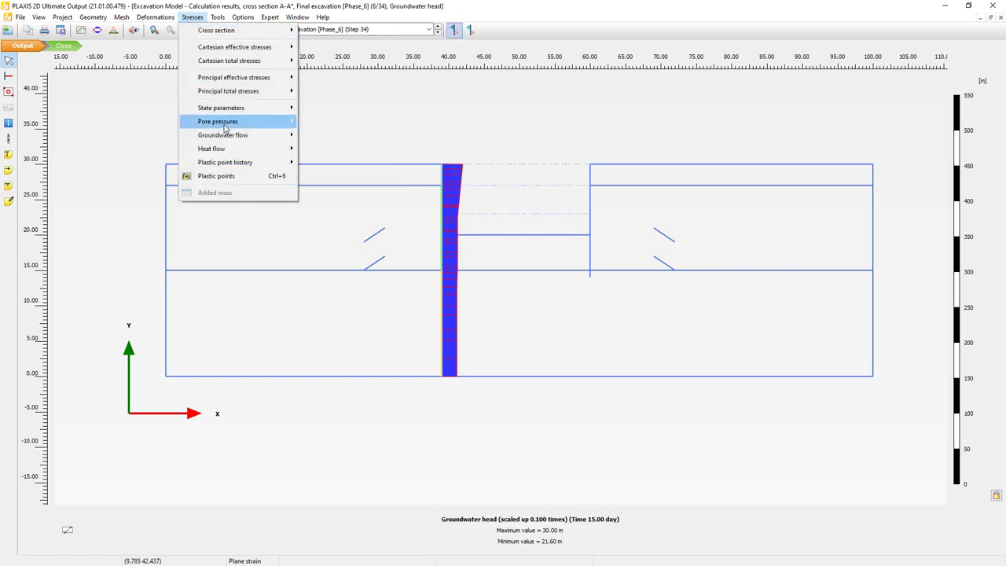
{"action": "mouse_move", "coordinate": [236, 123]}
{"action": "left_click", "coordinate": [349, 139]}
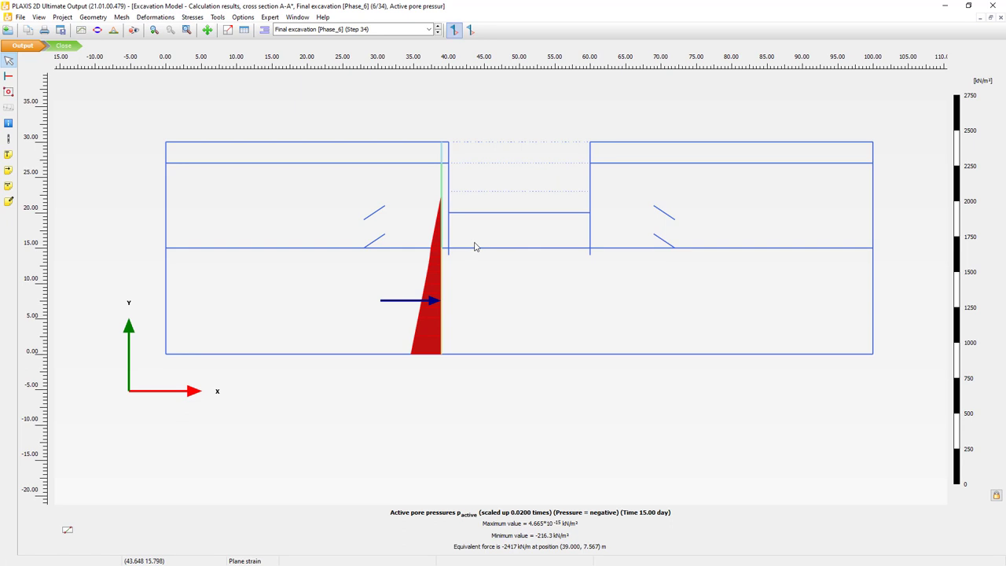
{"action": "scroll", "coordinate": [466, 257], "scroll_direction": "up", "scroll_amount": 5}
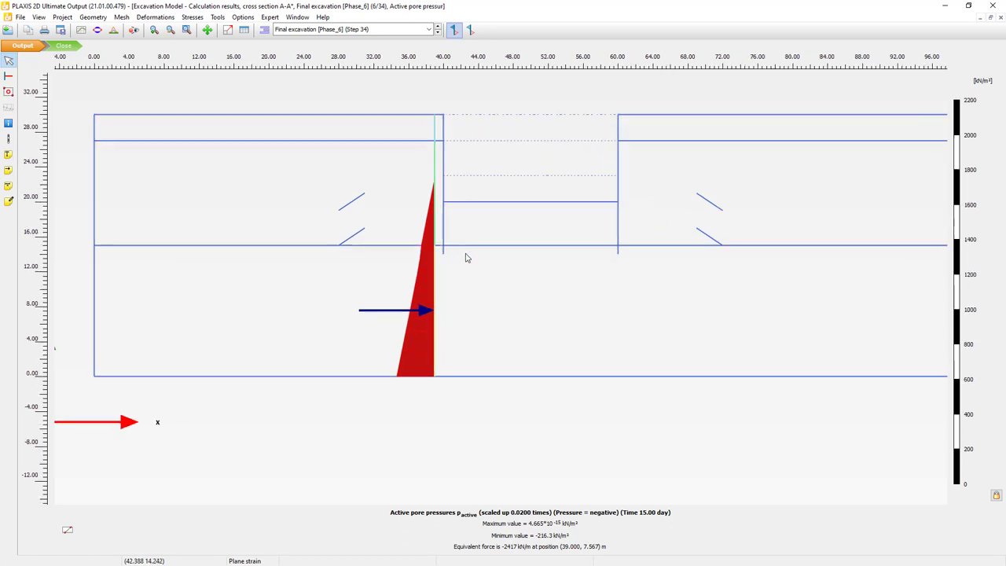
Display the cross-section effective normal stresses σ'N and bring the upper end of the diagram into view
{"action": "left_click", "coordinate": [193, 17]}
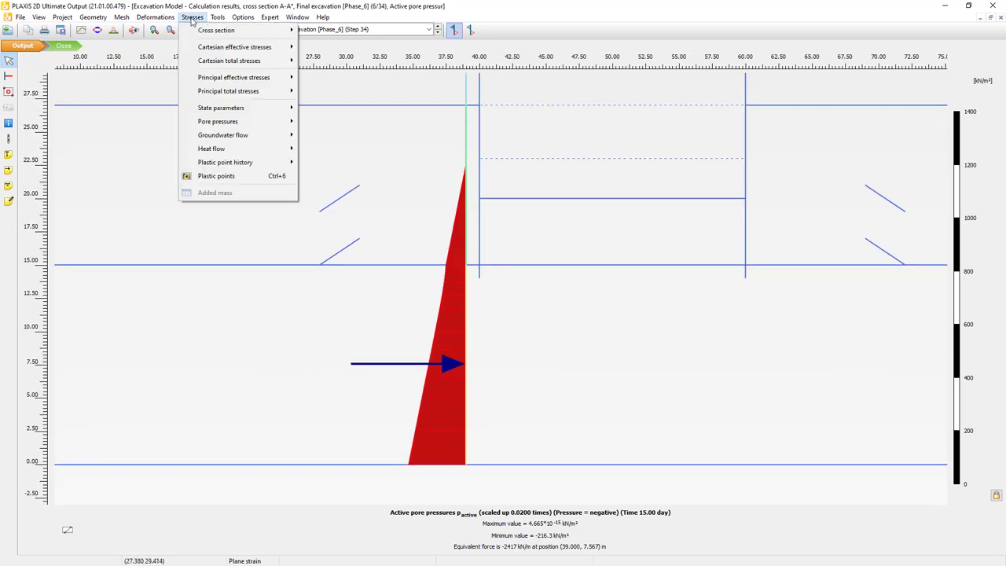
{"action": "mouse_move", "coordinate": [201, 29]}
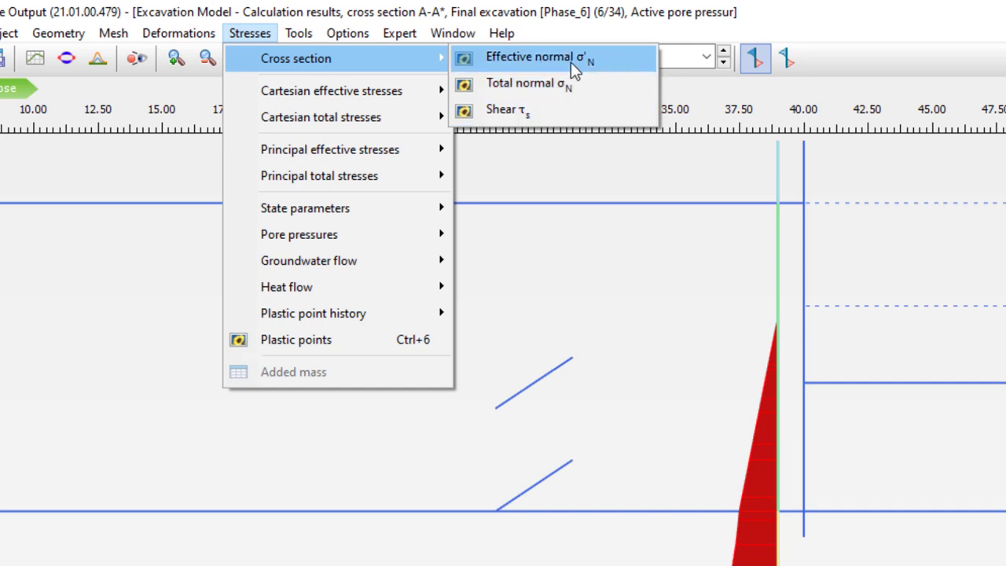
{"action": "left_click", "coordinate": [613, 58]}
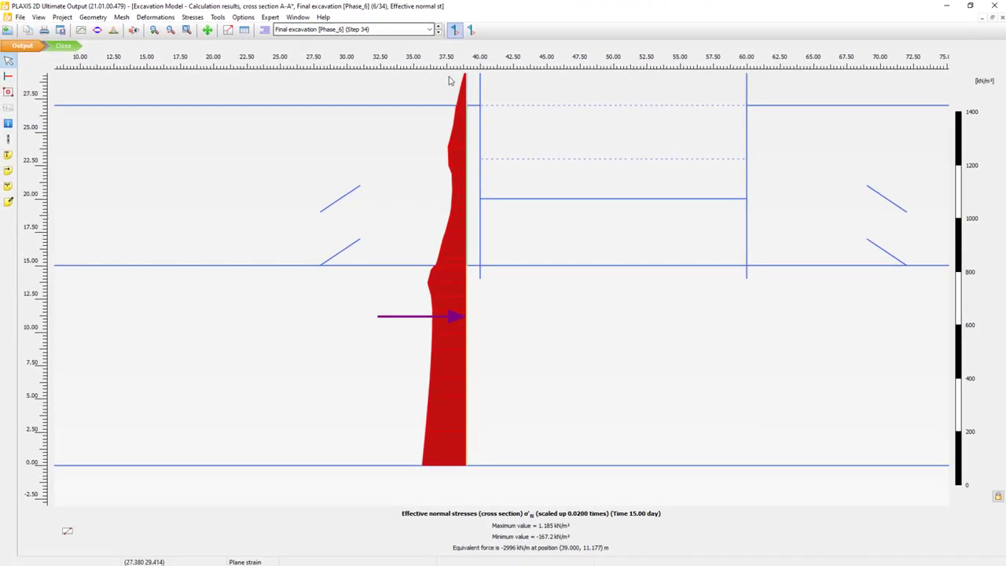
{"action": "left_click_drag", "start_coordinate": [547, 132], "coordinate": [471, 224]}
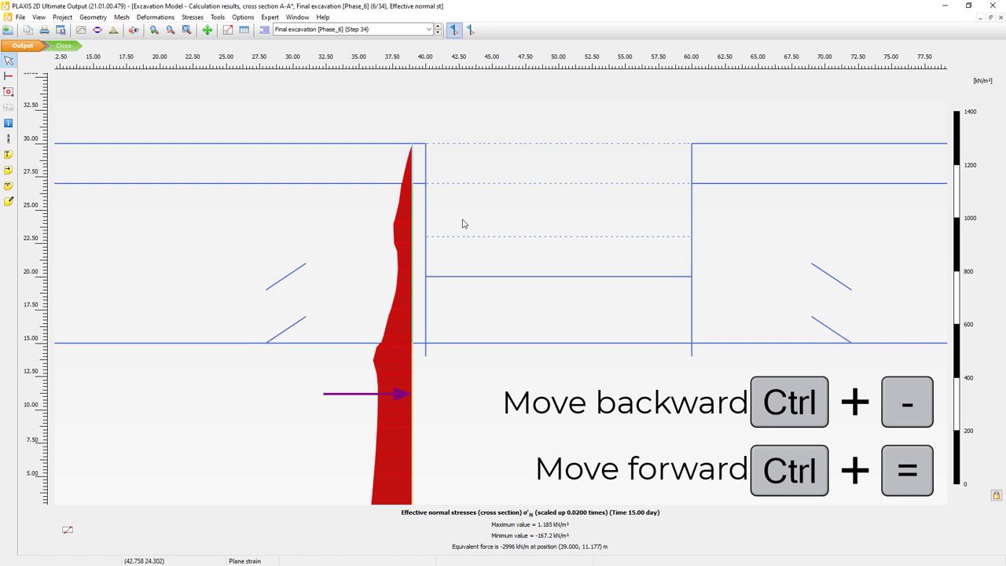
Shift the cross section forward and backward through the model in regular steps, finishing at X about 36.9 m
{"action": "key", "text": "ctrl+equal"}
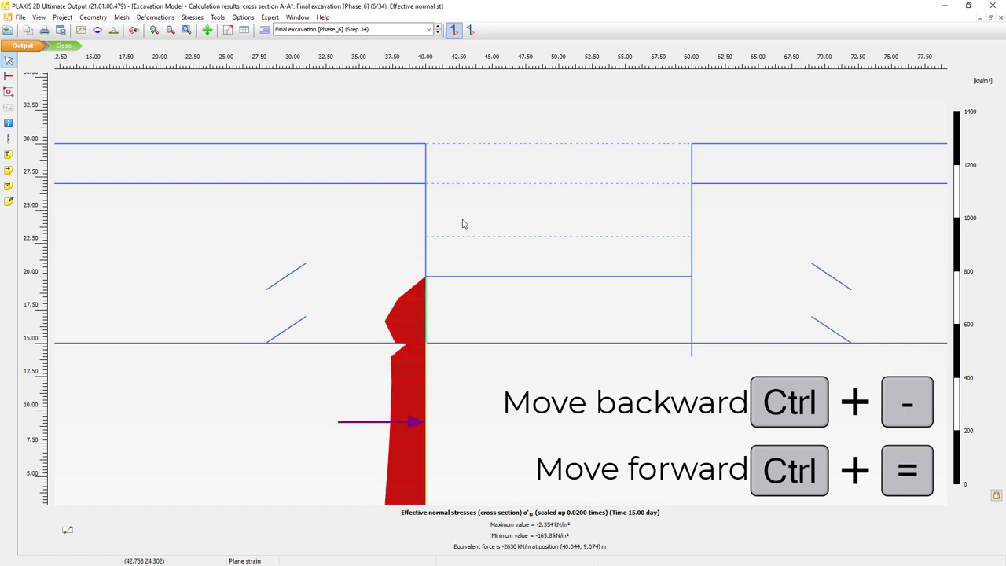
{"action": "key", "text": "ctrl+minus"}
{"action": "key", "text": "ctrl+minus"}
{"action": "key", "text": "ctrl+minus"}
{"action": "key", "text": "ctrl+minus"}
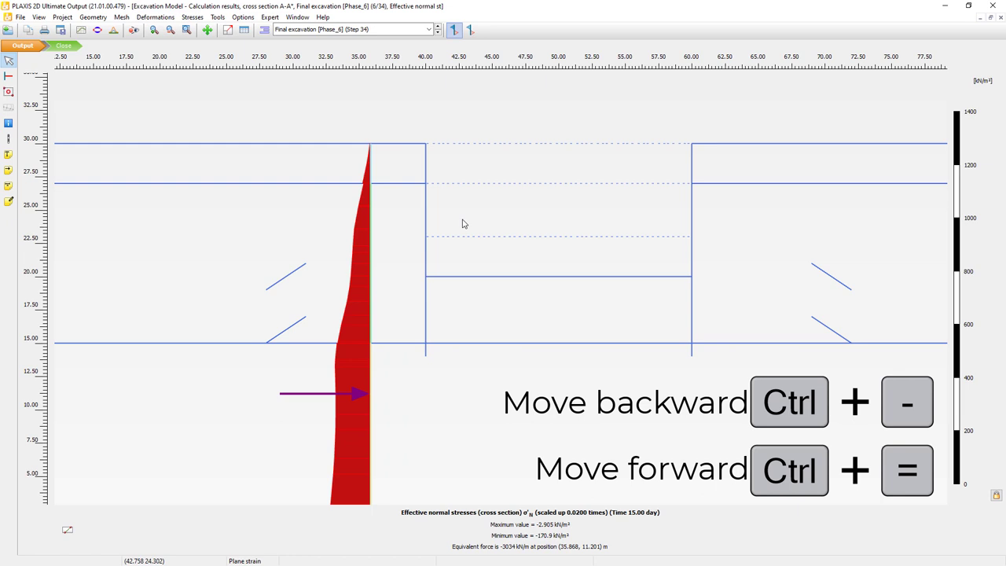
{"action": "key", "text": "ctrl+minus"}
{"action": "key", "text": "ctrl+minus"}
{"action": "key", "text": "ctrl+equal"}
{"action": "key", "text": "ctrl+equal"}
{"action": "key", "text": "ctrl+equal"}
{"action": "key", "text": "ctrl+equal"}
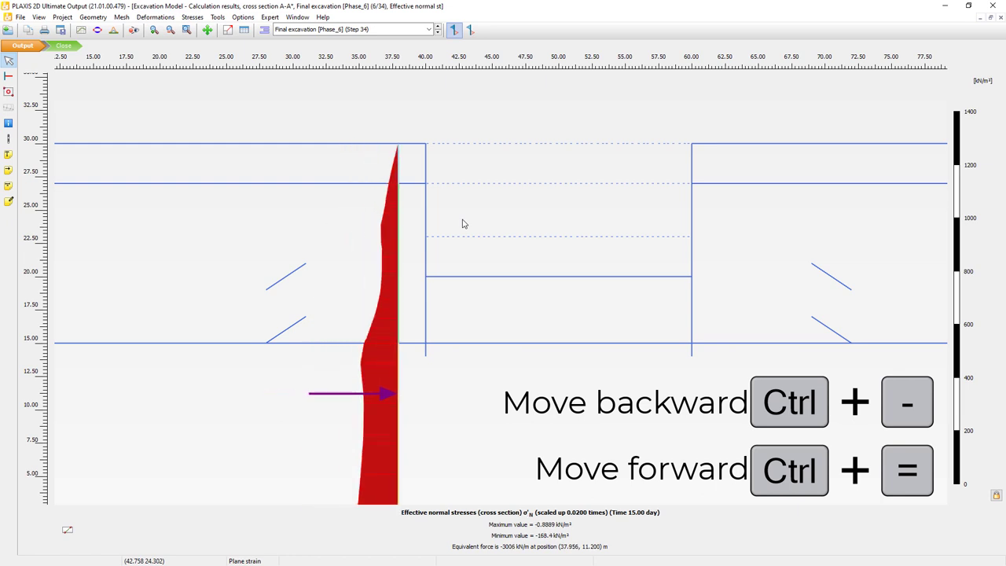
{"action": "scroll", "coordinate": [506, 265], "scroll_direction": "down", "scroll_amount": 4}
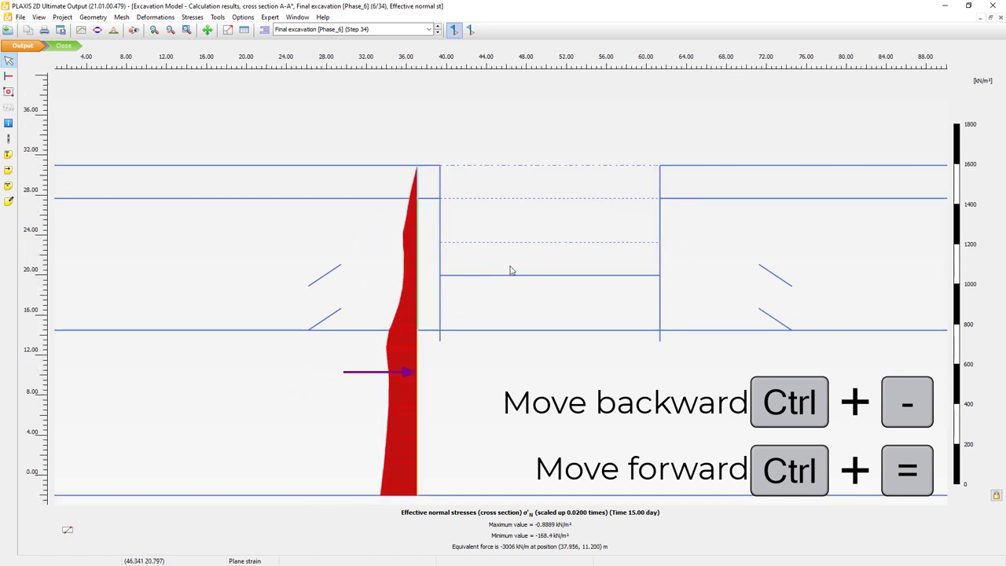
{"action": "scroll", "coordinate": [505, 266], "scroll_direction": "down", "scroll_amount": 1}
{"action": "scroll", "coordinate": [505, 266], "scroll_direction": "down", "scroll_amount": 1}
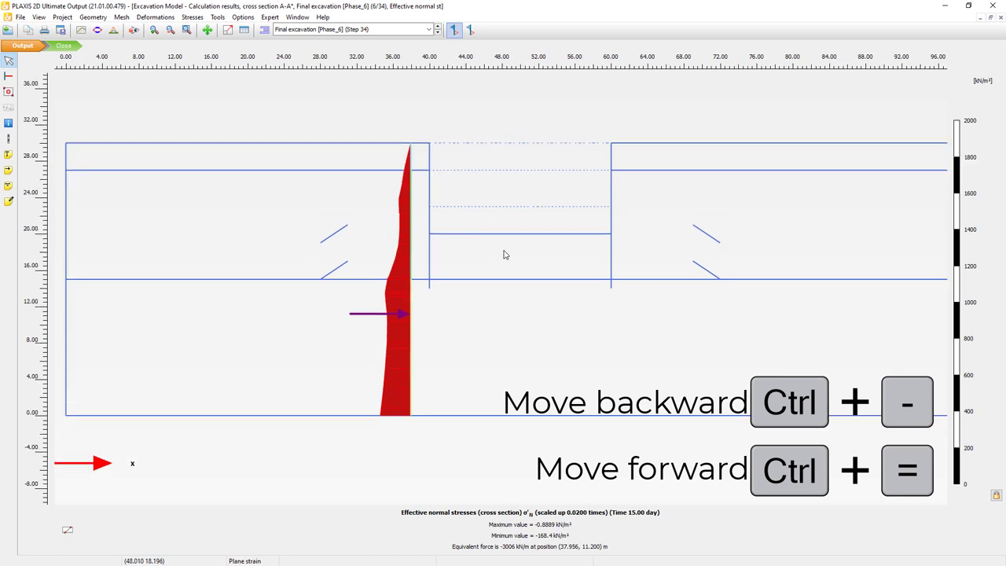
{"action": "key", "text": "ctrl+minus"}
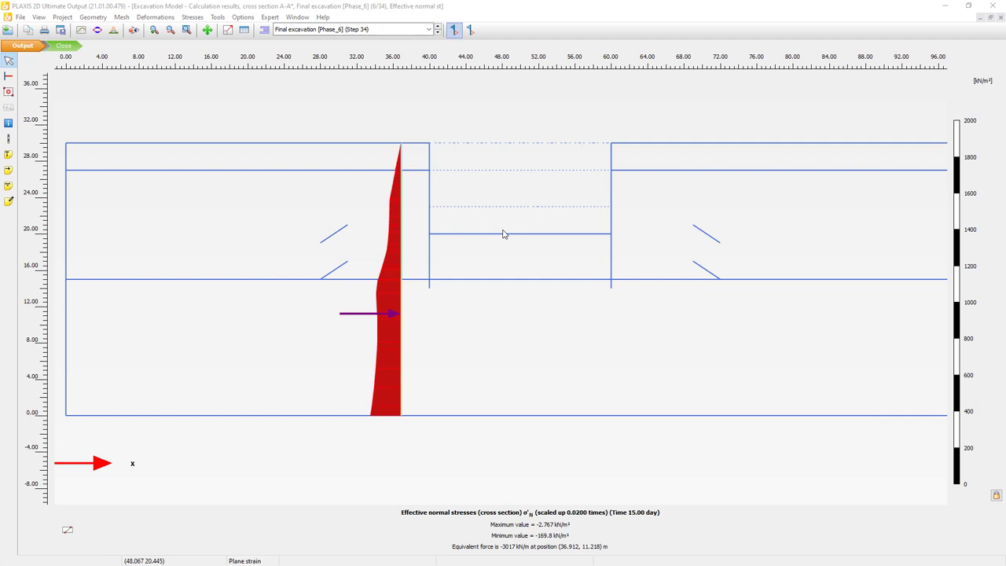
Shift the cross section forward in fine steps to X about 37.6 m
{"action": "key", "text": "ctrl+shift+equal"}
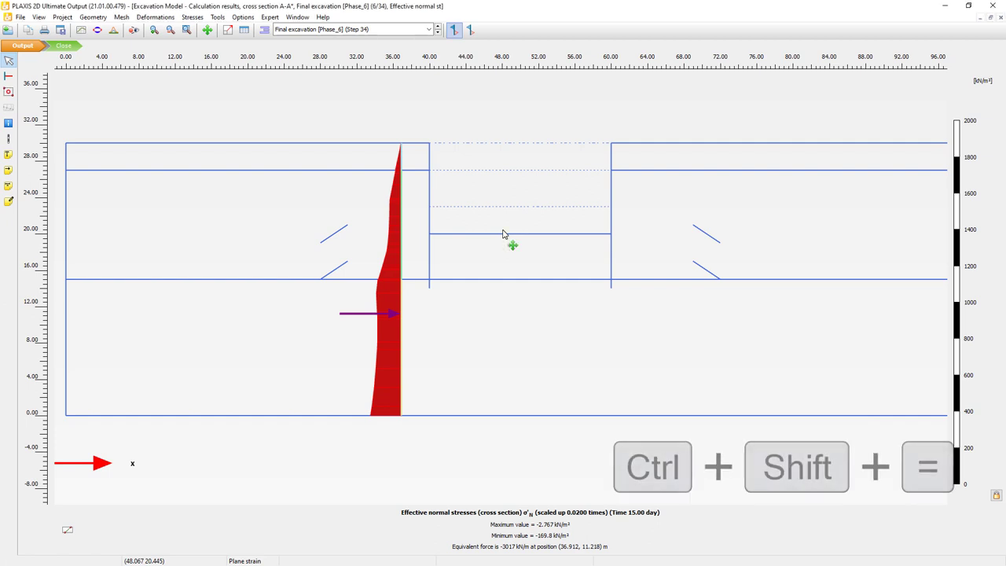
{"action": "key", "text": "ctrl+shift+equal"}
{"action": "key", "text": "ctrl+shift+equal"}
{"action": "key", "text": "ctrl+shift+equal"}
{"action": "key", "text": "ctrl+shift+equal"}
{"action": "key", "text": "ctrl+shift+equal"}
{"action": "key", "text": "ctrl+shift+equal"}
{"action": "key", "text": "ctrl+shift+equal"}
{"action": "key", "text": "ctrl+shift+equal"}
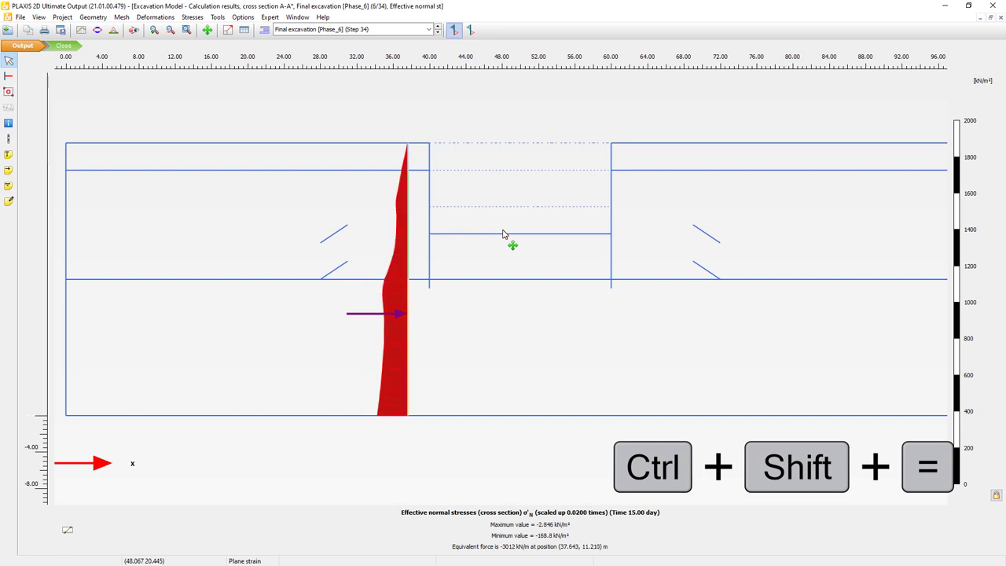
Shift the cross section forward in fine steps until it stands just behind the left wall, at X about 39.6 m
{"action": "key", "text": "ctrl+shift+equal"}
{"action": "key", "text": "ctrl+shift+equal"}
{"action": "key", "text": "ctrl+shift+equal"}
{"action": "key", "text": "ctrl+shift+equal"}
{"action": "key", "text": "ctrl+shift+equal"}
{"action": "key", "text": "ctrl+shift+equal"}
{"action": "key", "text": "ctrl+shift+equal"}
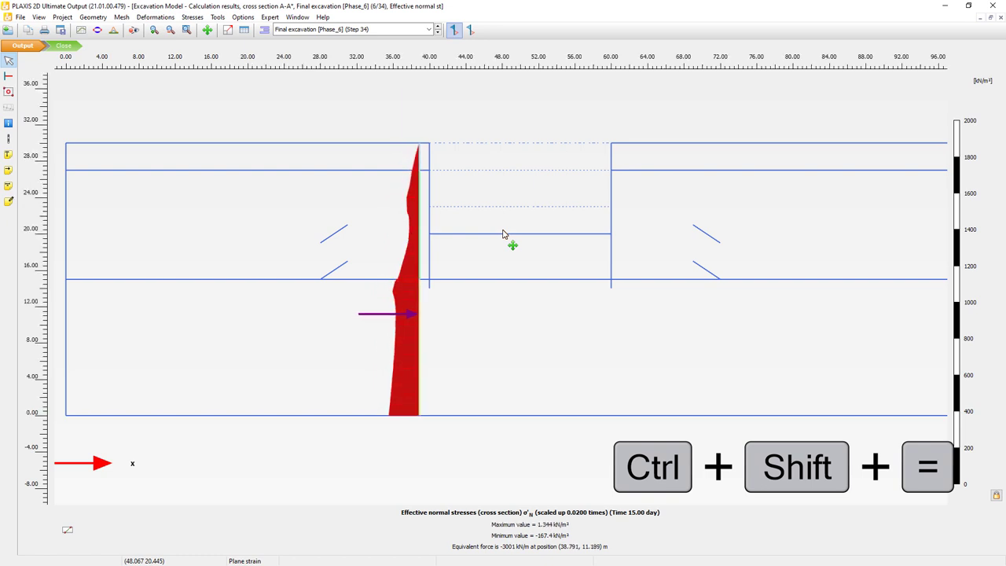
{"action": "key", "text": "ctrl+shift+equal"}
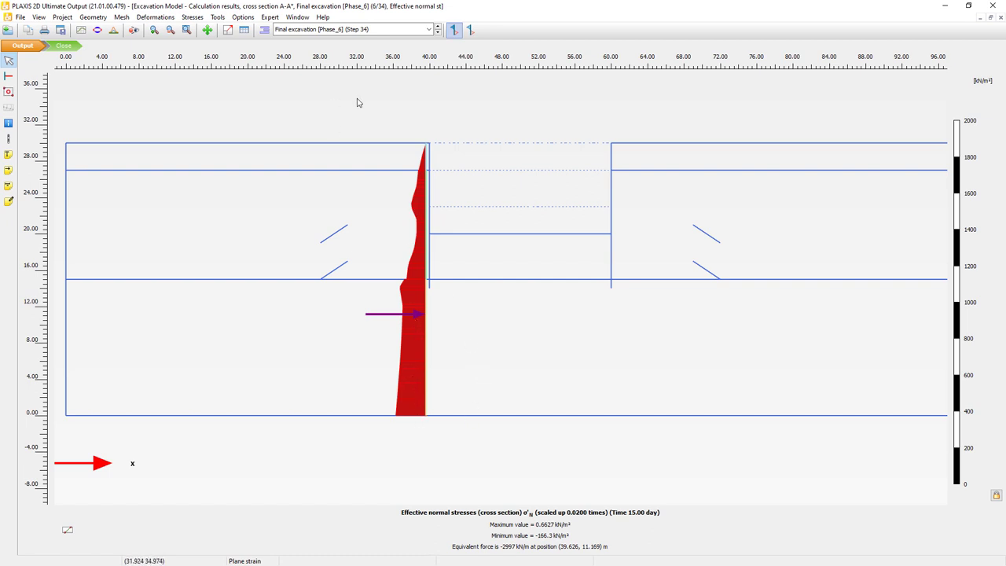
View the cross-section stresses for Second anchor row [Phase_5], followed by Second excavation [Phase_4]
{"action": "left_click", "coordinate": [399, 30]}
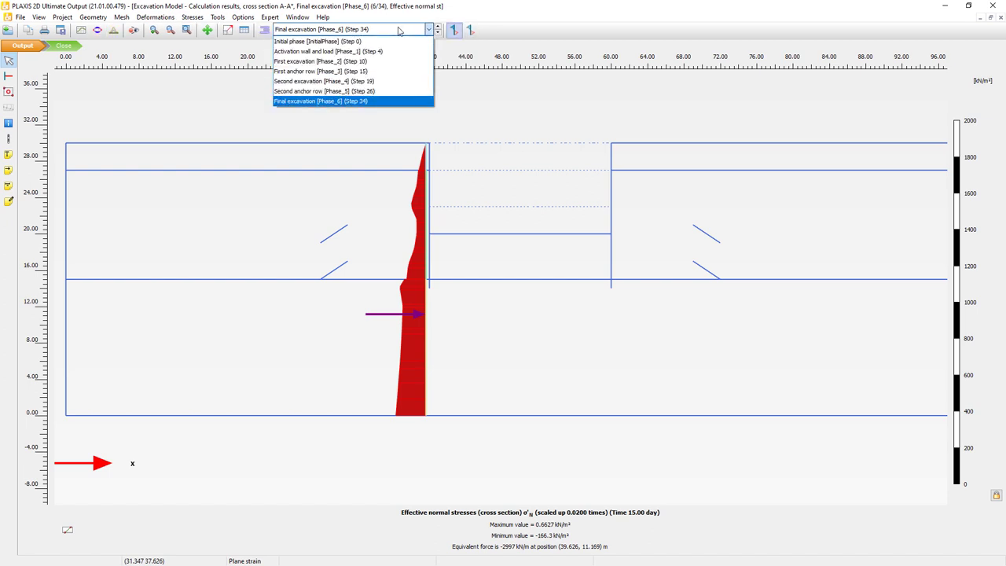
{"action": "left_click", "coordinate": [375, 92]}
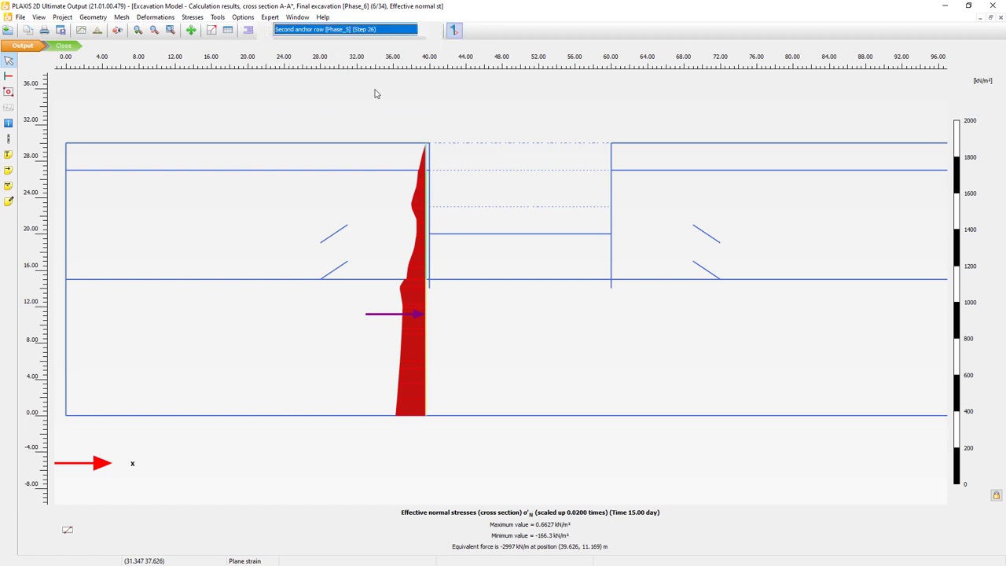
{"action": "left_click", "coordinate": [372, 30]}
{"action": "left_click", "coordinate": [353, 81]}
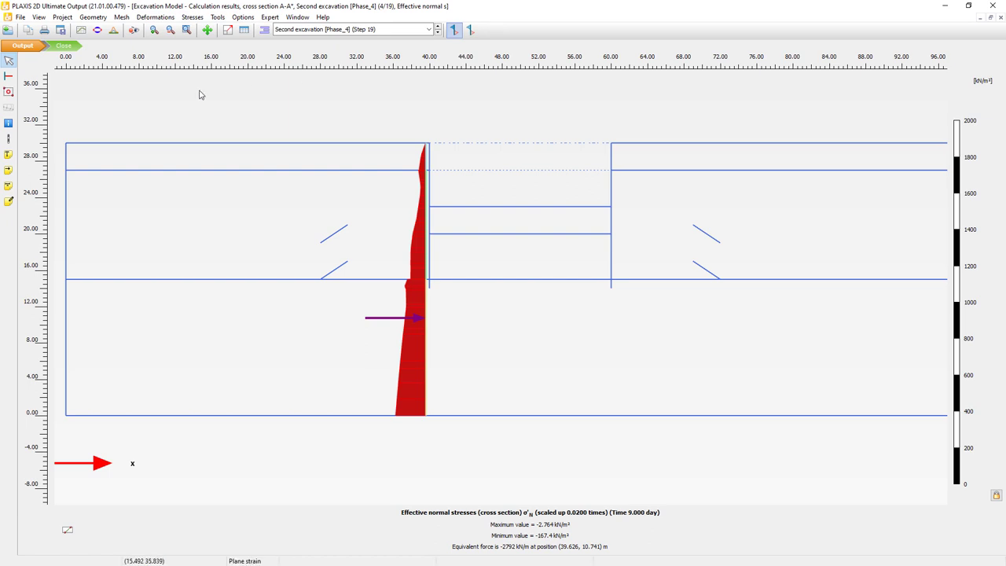
Generate cross section curves of the effective normal stresses using the last step of all seven phases, from the initial phase to the final excavation
{"action": "left_click", "coordinate": [114, 35]}
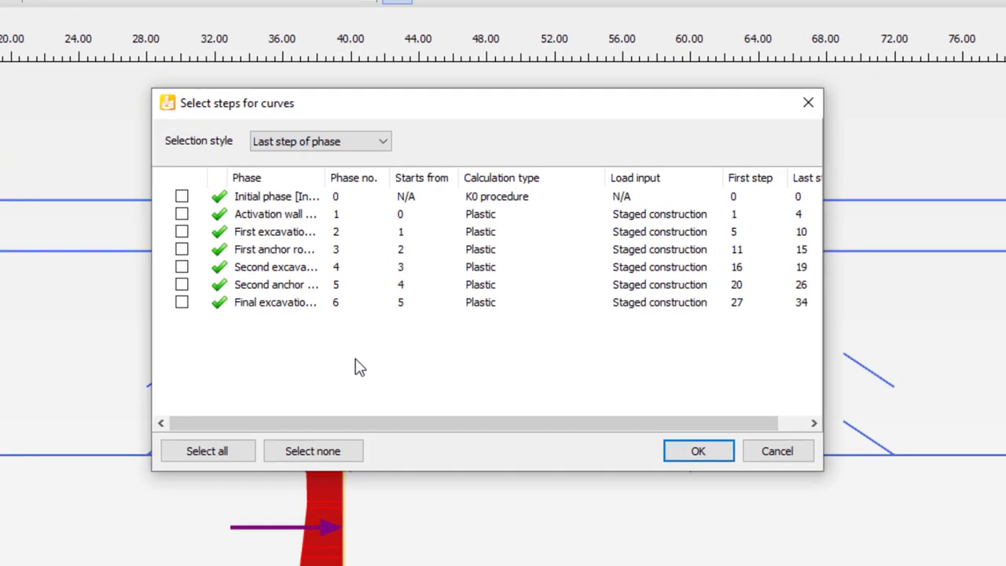
{"action": "left_click", "coordinate": [316, 141]}
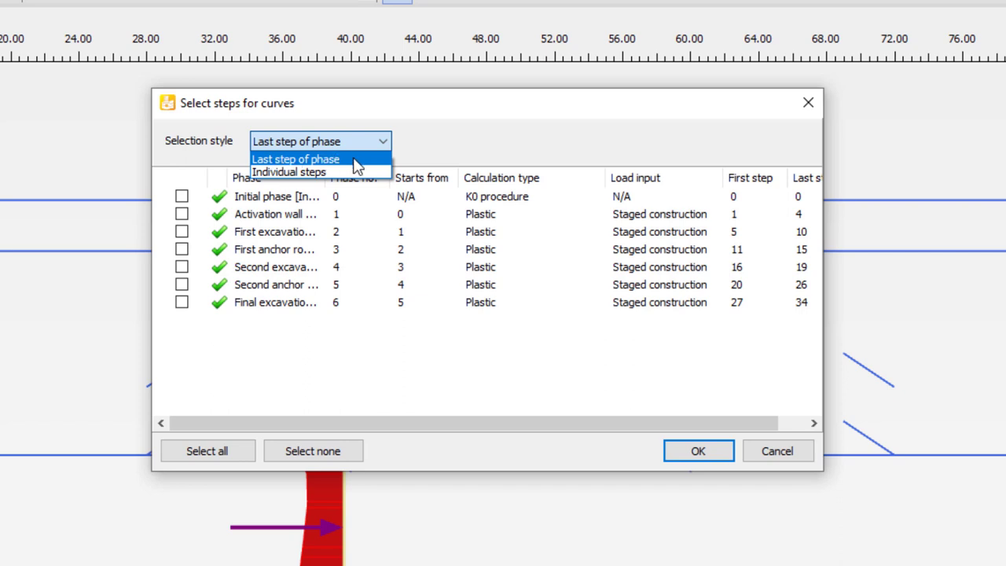
{"action": "left_click", "coordinate": [355, 159]}
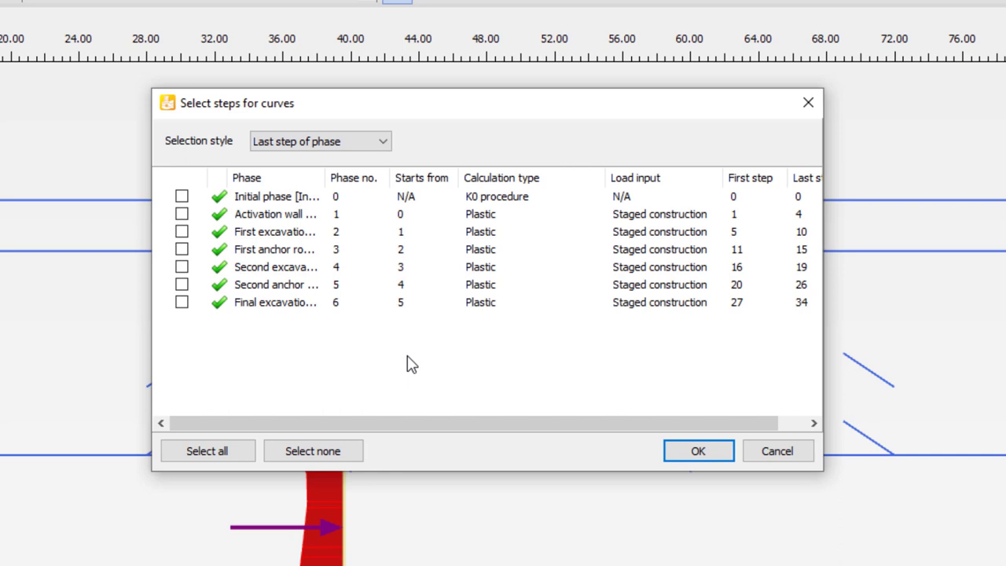
{"action": "left_click", "coordinate": [181, 302]}
{"action": "left_click", "coordinate": [181, 284]}
{"action": "left_click", "coordinate": [182, 266]}
{"action": "left_click", "coordinate": [181, 249]}
{"action": "left_click", "coordinate": [181, 231]}
{"action": "left_click", "coordinate": [181, 213]}
{"action": "left_click", "coordinate": [182, 196]}
{"action": "left_click", "coordinate": [699, 451]}
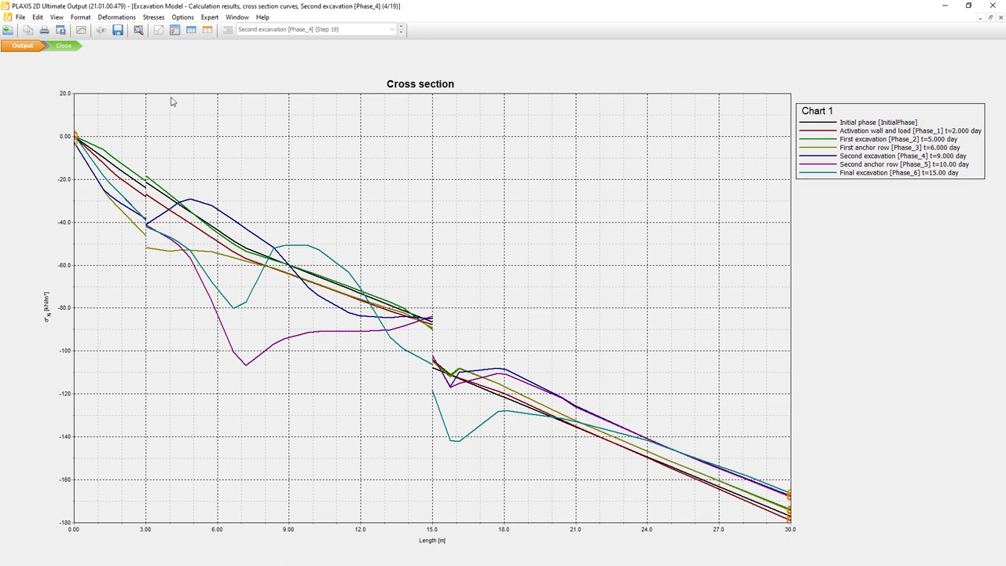
Set the chart's cross section line variable to Y and exchange its axes
{"action": "left_click", "coordinate": [175, 30]}
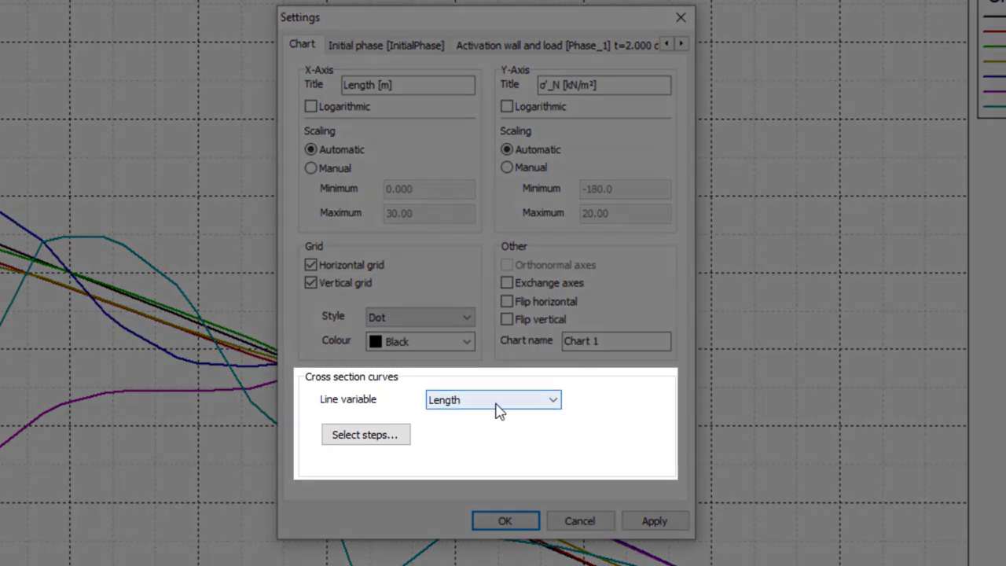
{"action": "left_click", "coordinate": [495, 403]}
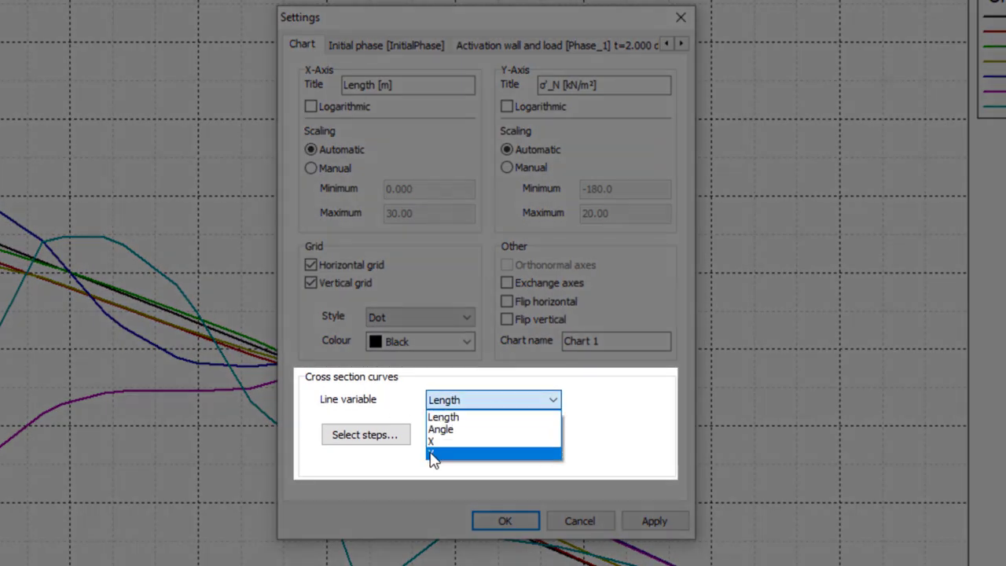
{"action": "left_click", "coordinate": [531, 456]}
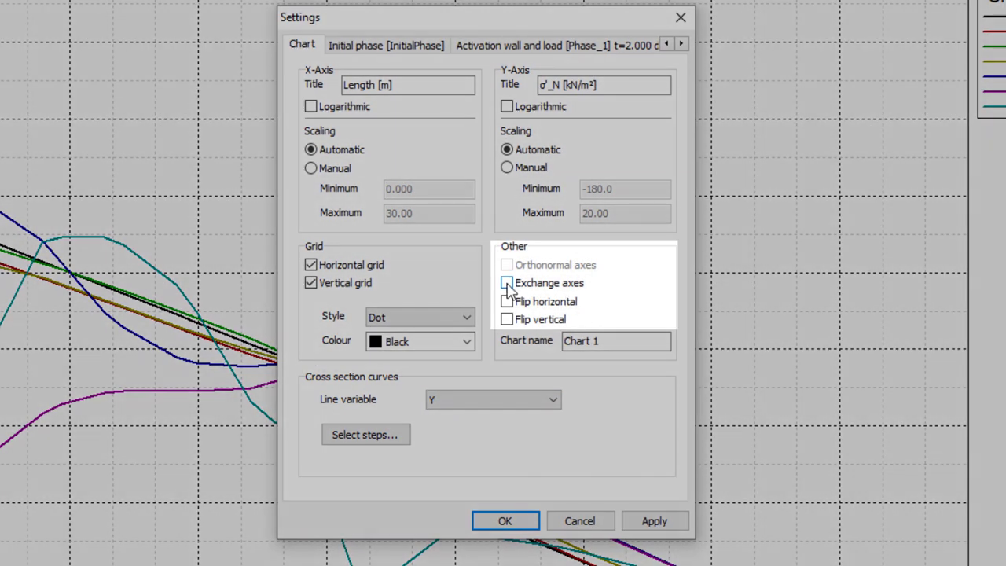
{"action": "left_click", "coordinate": [507, 284]}
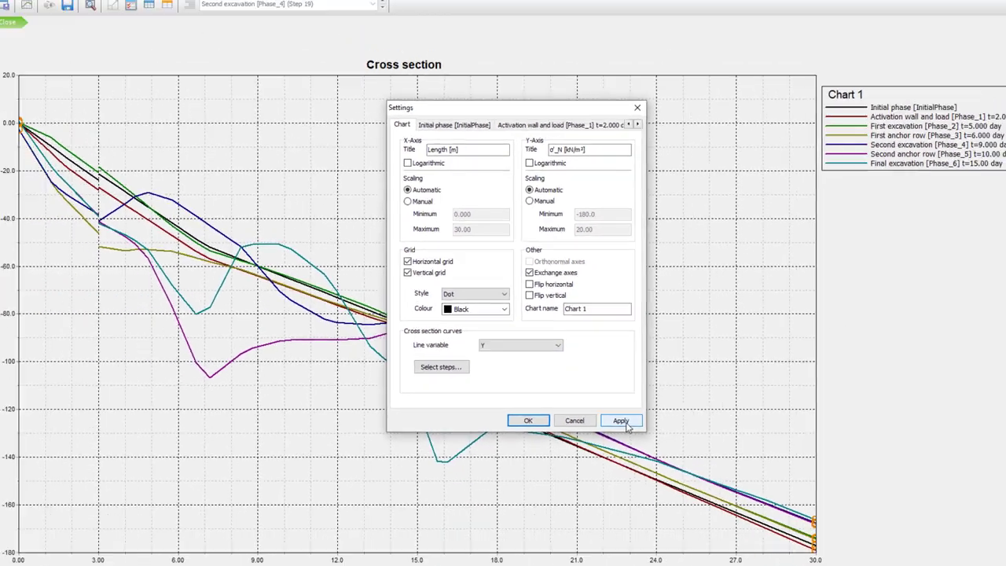
{"action": "left_click", "coordinate": [664, 525]}
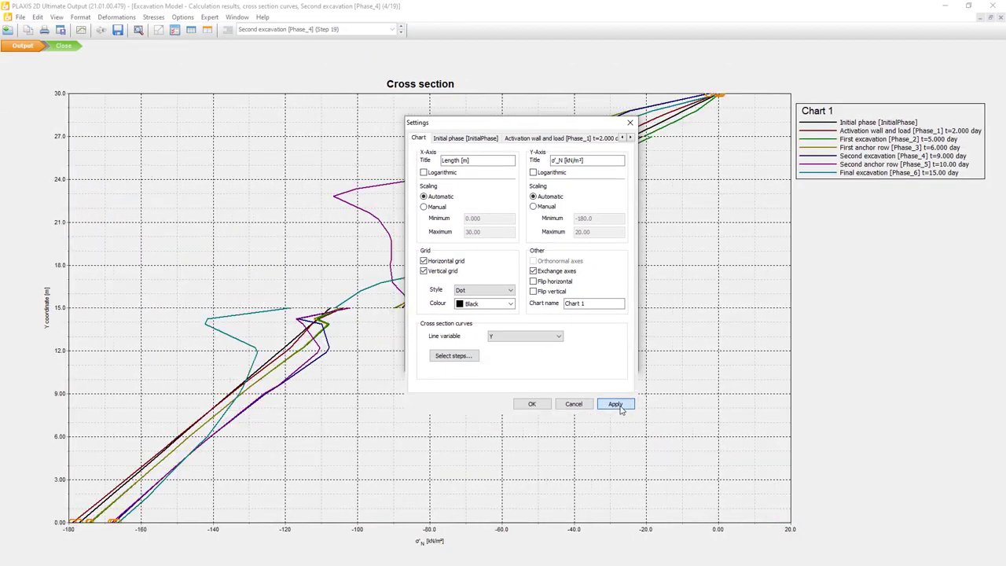
{"action": "left_click", "coordinate": [531, 404]}
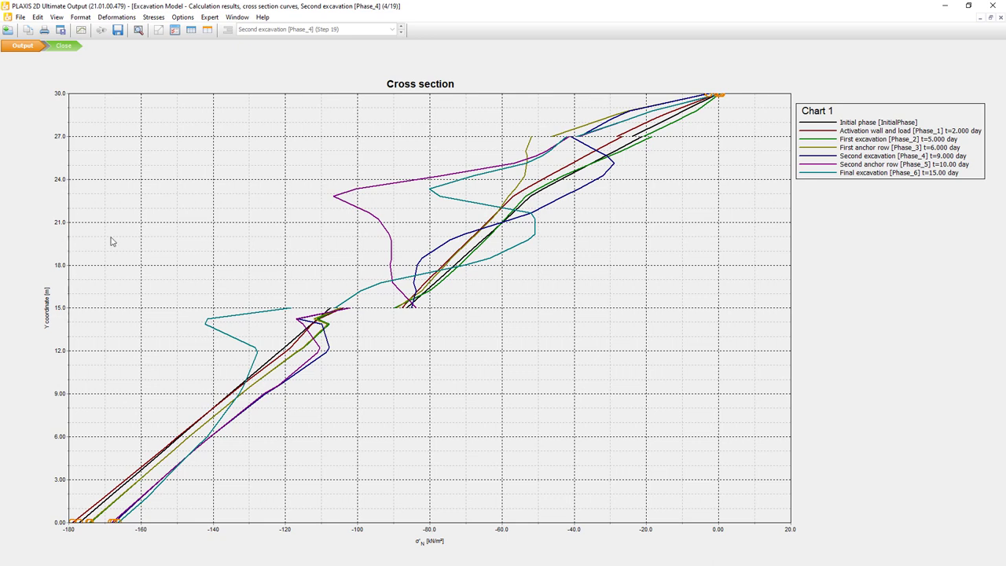
Plot the total displacements ux in the cross section chart and inspect the marked extreme values on the curves
{"action": "left_click", "coordinate": [116, 18]}
{"action": "mouse_move", "coordinate": [135, 31]}
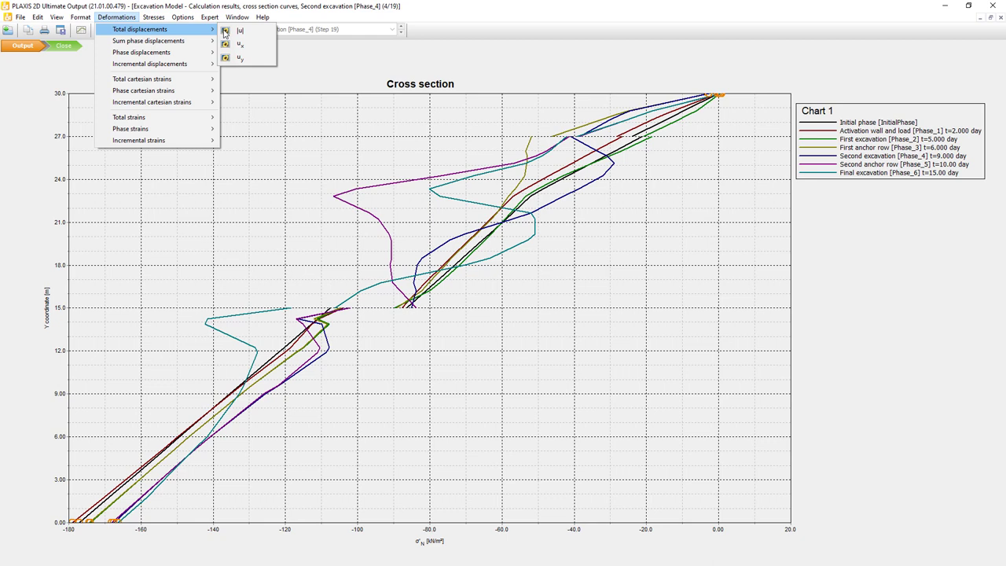
{"action": "left_click", "coordinate": [263, 48]}
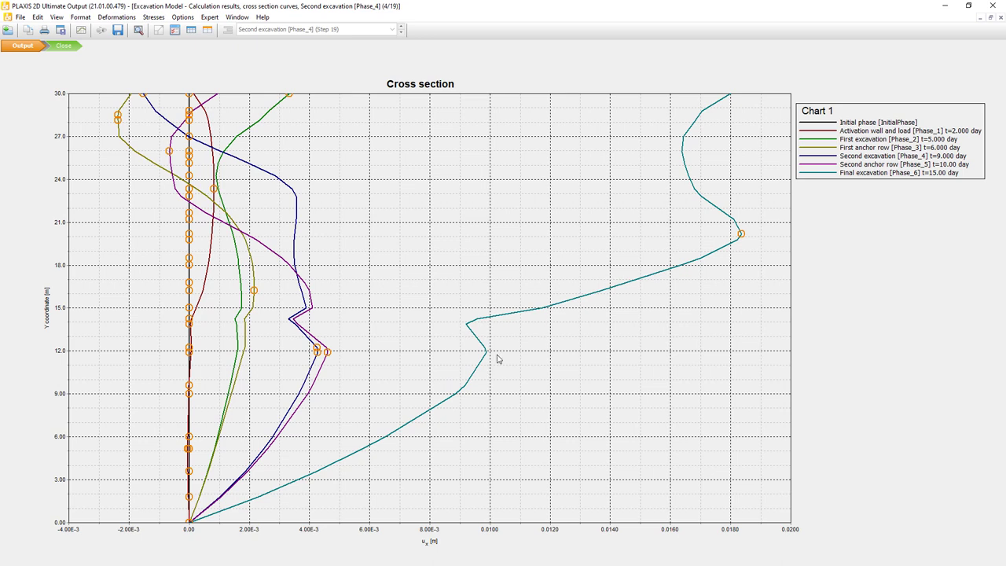
{"action": "mouse_move", "coordinate": [742, 237]}
{"action": "mouse_move", "coordinate": [325, 355]}
Turn off the minimum and maximum value markers for every phase curve in the chart
{"action": "double_click", "coordinate": [856, 124]}
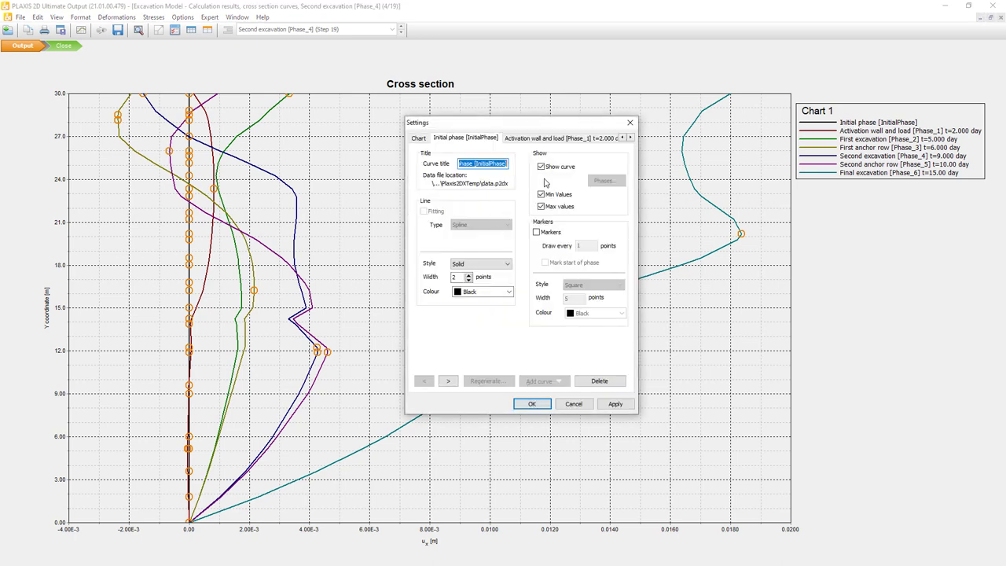
{"action": "left_click", "coordinate": [541, 194]}
{"action": "left_click", "coordinate": [522, 139]}
{"action": "left_click", "coordinate": [541, 194]}
{"action": "left_click", "coordinate": [540, 194]}
{"action": "left_click", "coordinate": [629, 138]}
{"action": "left_click", "coordinate": [543, 139]}
{"action": "left_click", "coordinate": [558, 139]}
{"action": "left_click", "coordinate": [585, 140]}
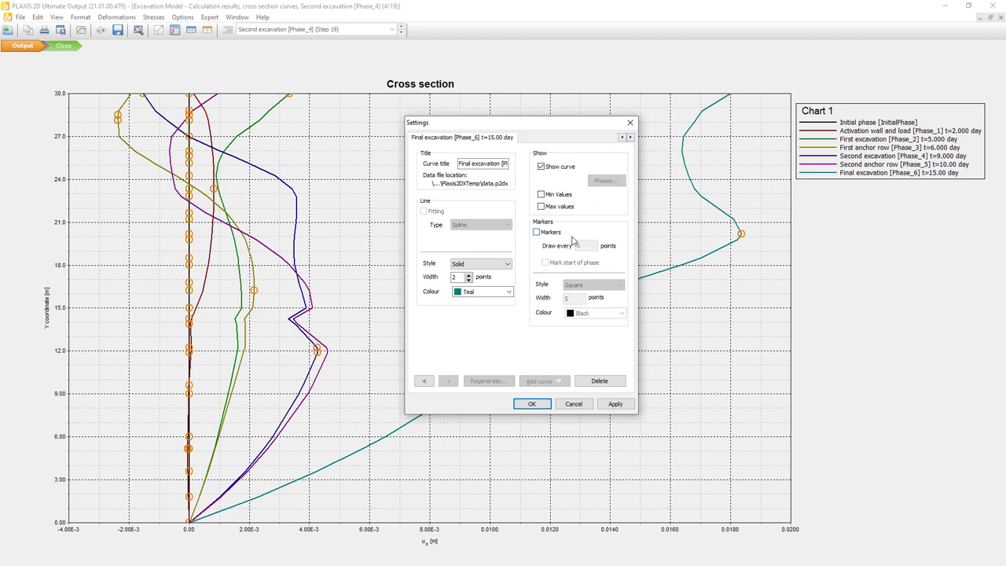
{"action": "left_click", "coordinate": [615, 404]}
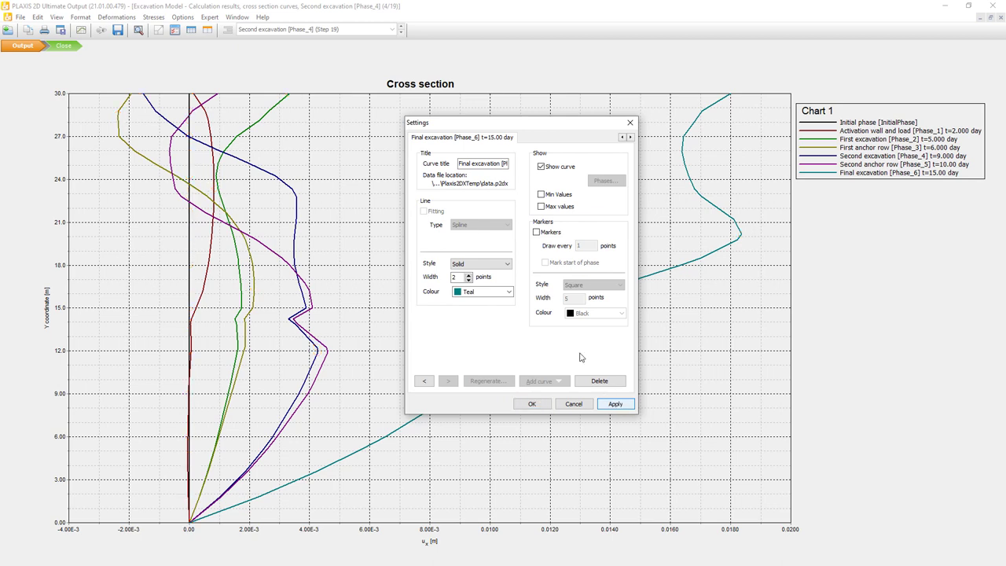
{"action": "left_click_drag", "start_coordinate": [509, 128], "coordinate": [845, 210]}
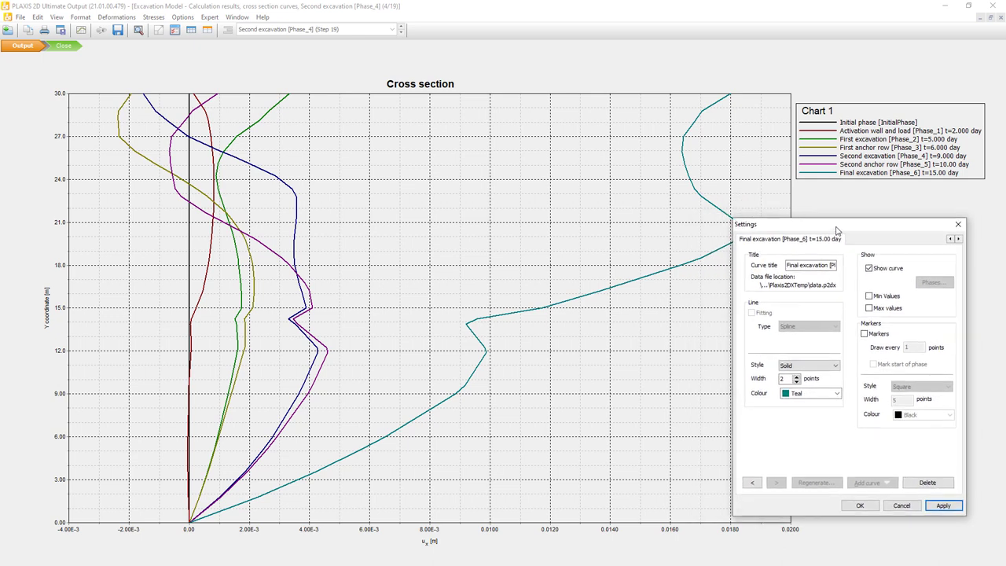
{"action": "left_click", "coordinate": [869, 487]}
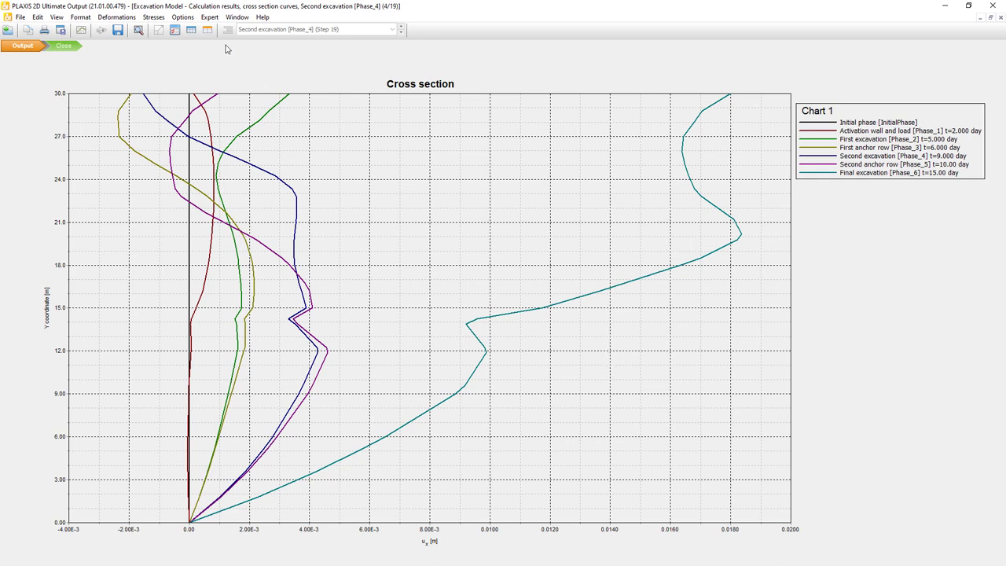
Return to the deformed mesh view, open the right wall's plate results and display its bending moments M
{"action": "left_click", "coordinate": [238, 17]}
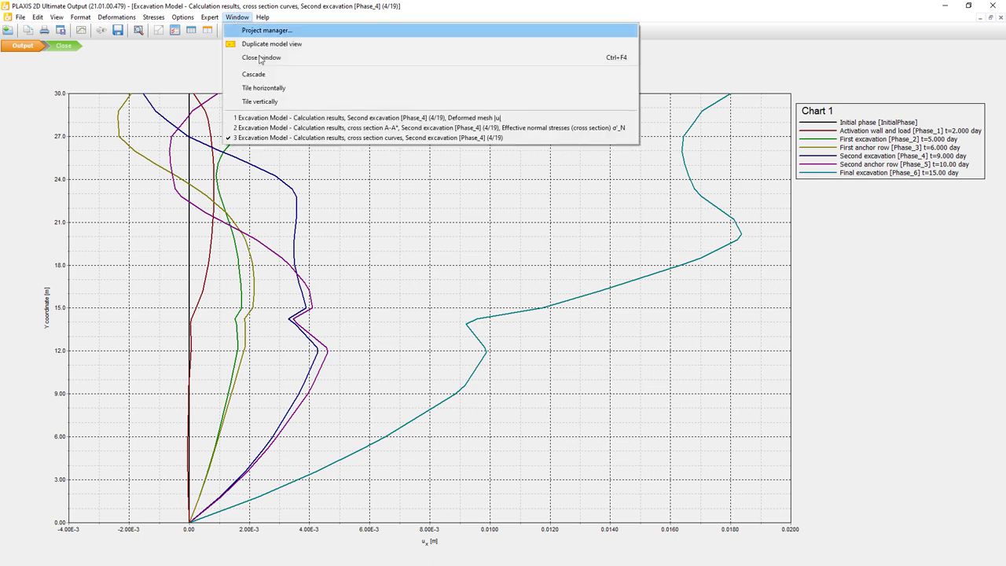
{"action": "left_click", "coordinate": [305, 118]}
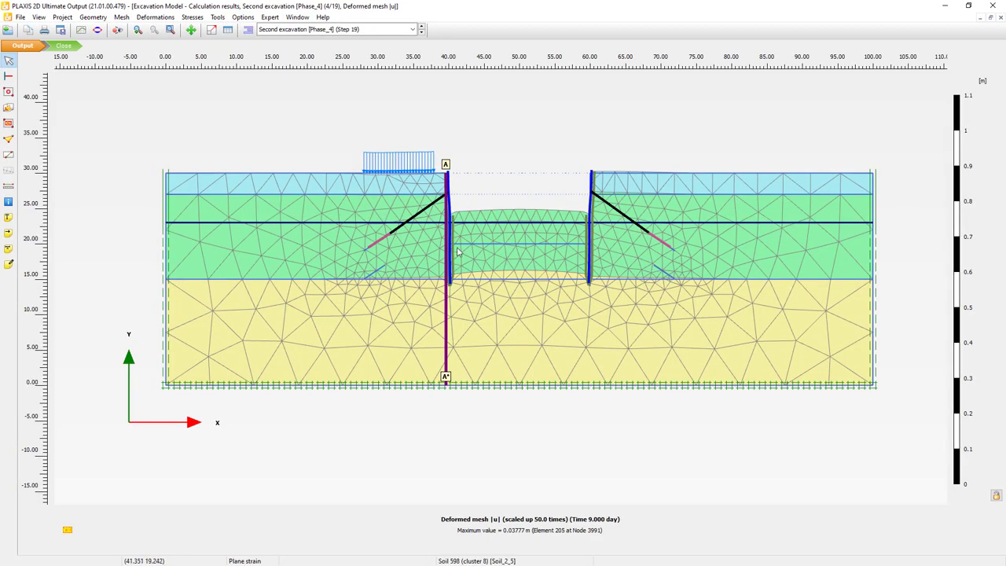
{"action": "double_click", "coordinate": [590, 203]}
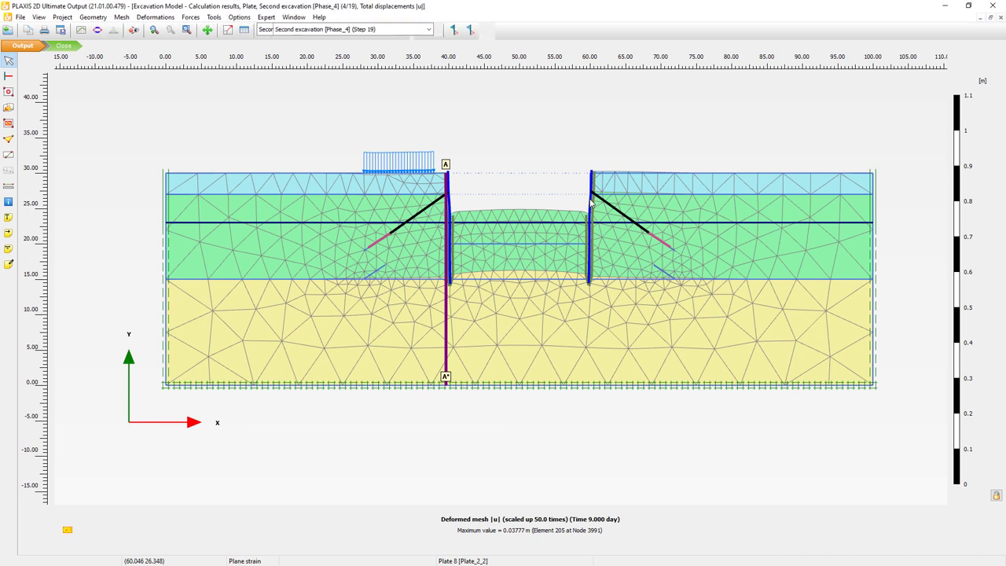
{"action": "left_click", "coordinate": [212, 17]}
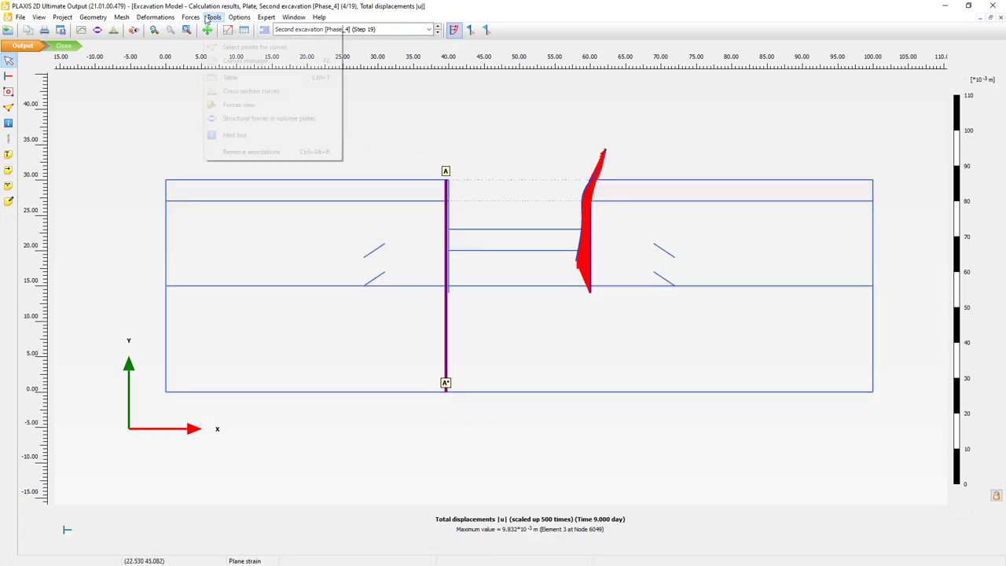
{"action": "left_click", "coordinate": [228, 64]}
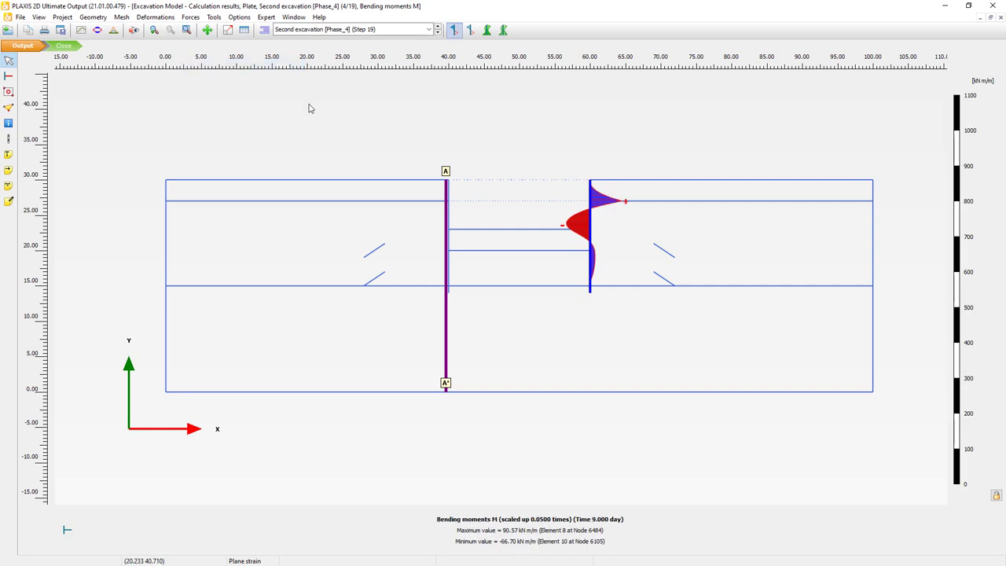
Generate bending moment curves for the right wall using the last steps of Phase_1 to Phase_6 and bring up the new chart
{"action": "left_click", "coordinate": [113, 30]}
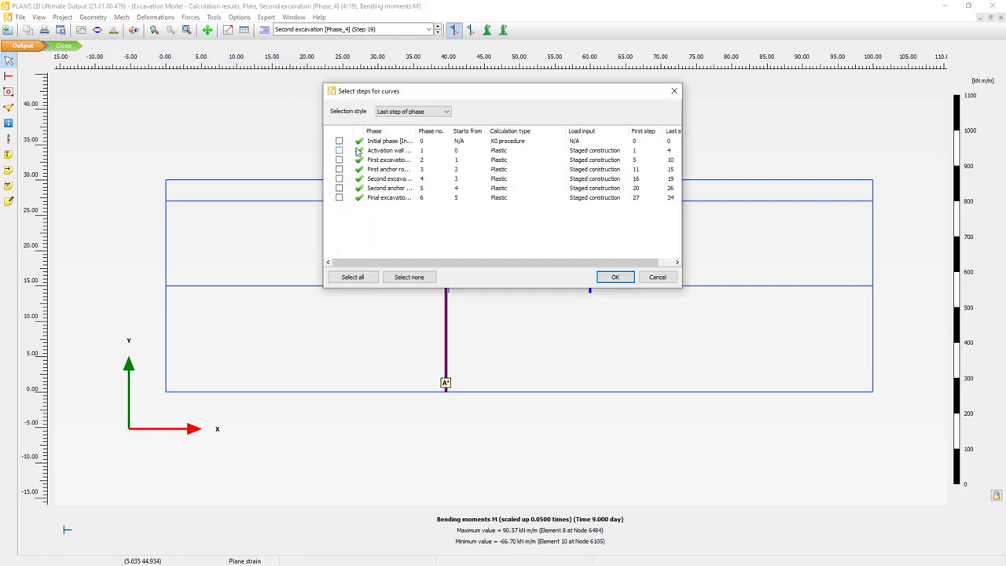
{"action": "left_click", "coordinate": [339, 150]}
{"action": "left_click", "coordinate": [339, 160]}
{"action": "left_click", "coordinate": [338, 169]}
{"action": "left_click", "coordinate": [339, 179]}
{"action": "left_click", "coordinate": [338, 188]}
{"action": "left_click", "coordinate": [615, 276]}
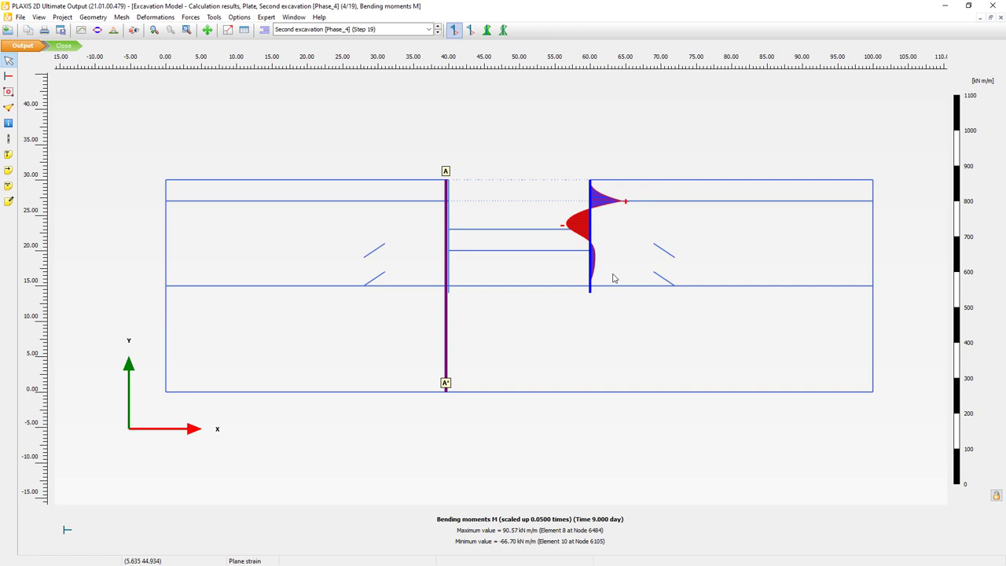
{"action": "key", "text": "ctrl+Tab"}
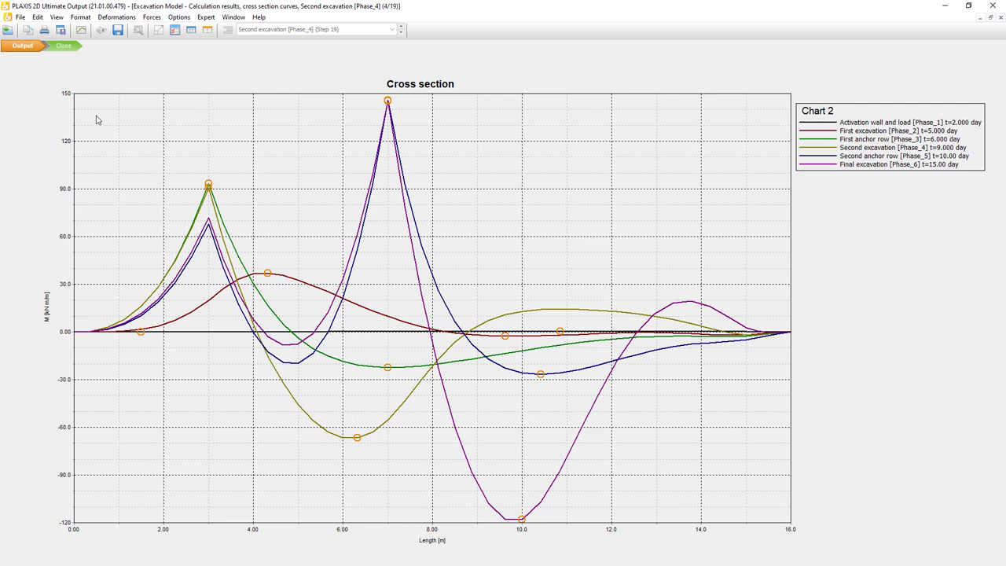
Plot the wall's bending moment chart against the Y coordinate and exchange its axes
{"action": "left_click", "coordinate": [176, 31]}
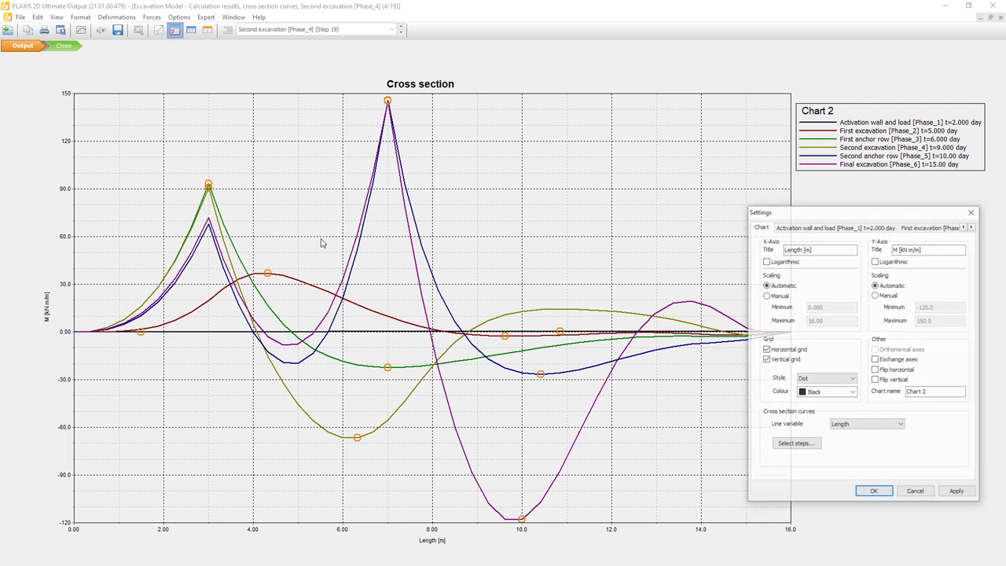
{"action": "left_click", "coordinate": [856, 425]}
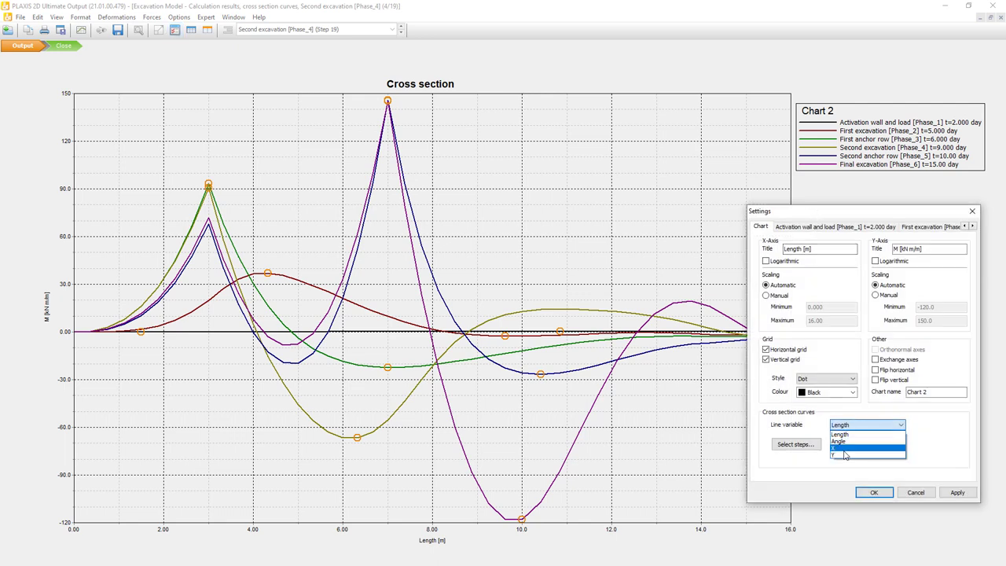
{"action": "left_click", "coordinate": [845, 454]}
{"action": "left_click", "coordinate": [875, 360]}
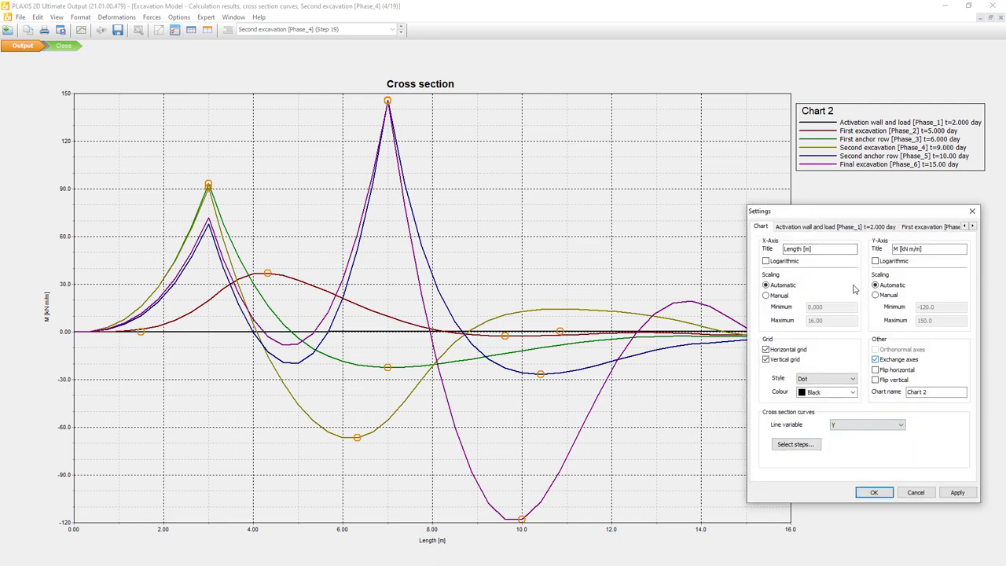
{"action": "left_click", "coordinate": [874, 492]}
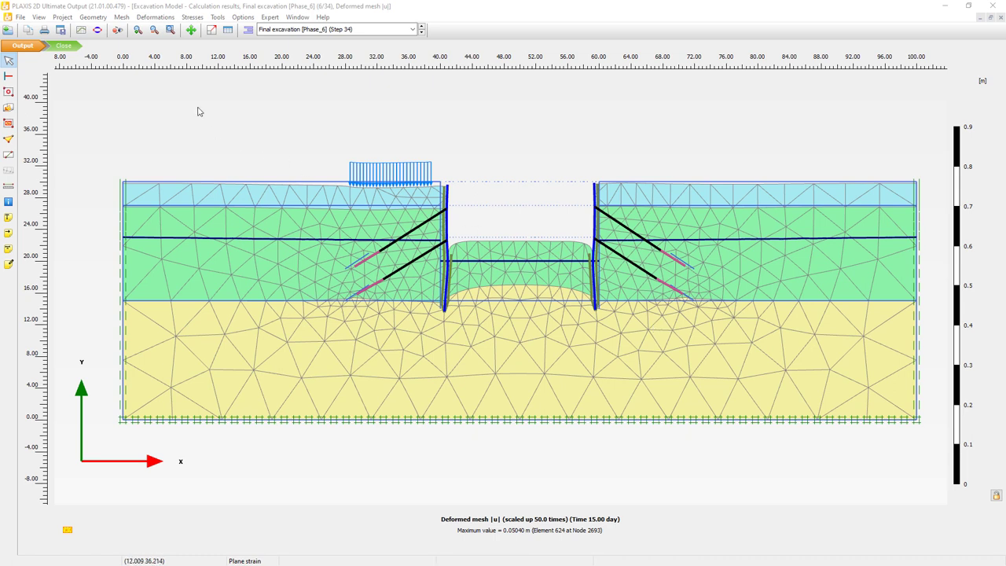
Display the total displacements |u| of the model and open the hint box, placing it over the area right of the excavation
{"action": "left_click", "coordinate": [155, 17]}
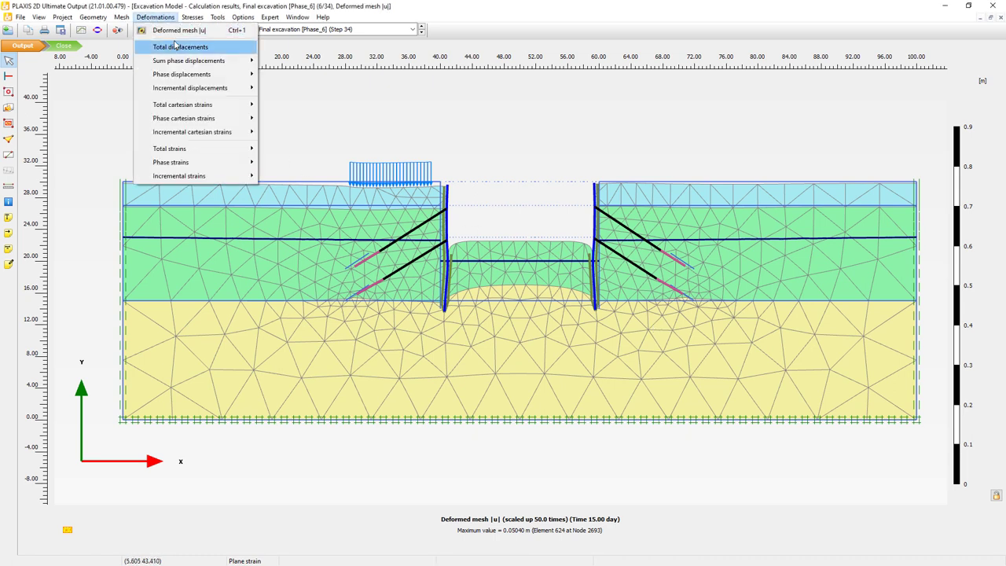
{"action": "mouse_move", "coordinate": [179, 47]}
{"action": "left_click", "coordinate": [281, 49]}
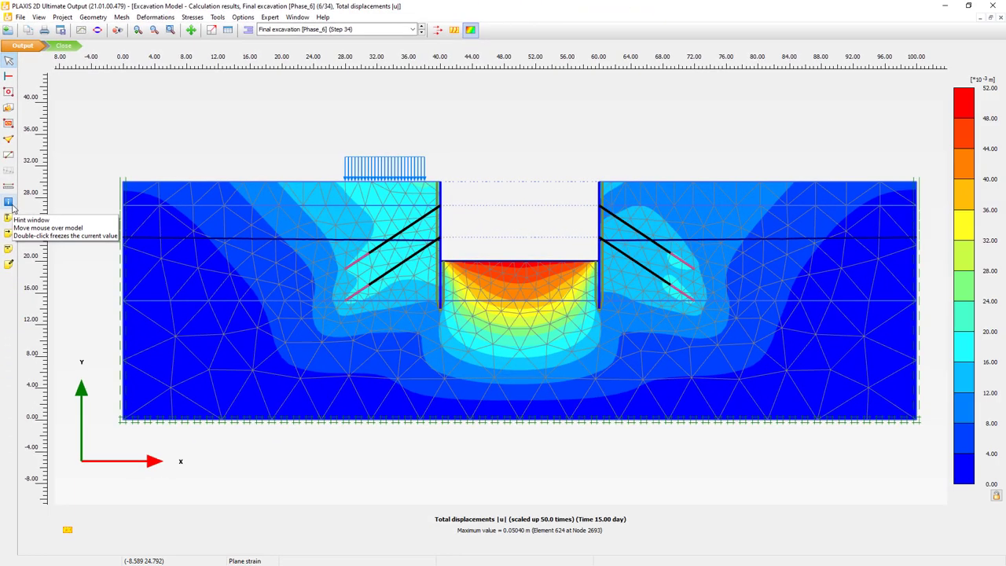
{"action": "left_click", "coordinate": [22, 411]}
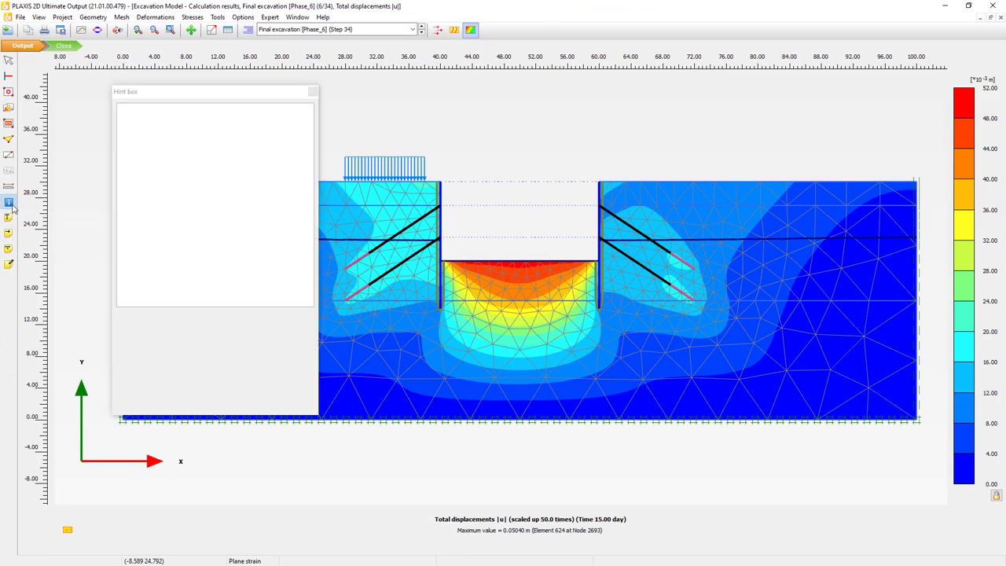
{"action": "left_click", "coordinate": [185, 95]}
{"action": "left_click_drag", "start_coordinate": [185, 95], "coordinate": [775, 92]}
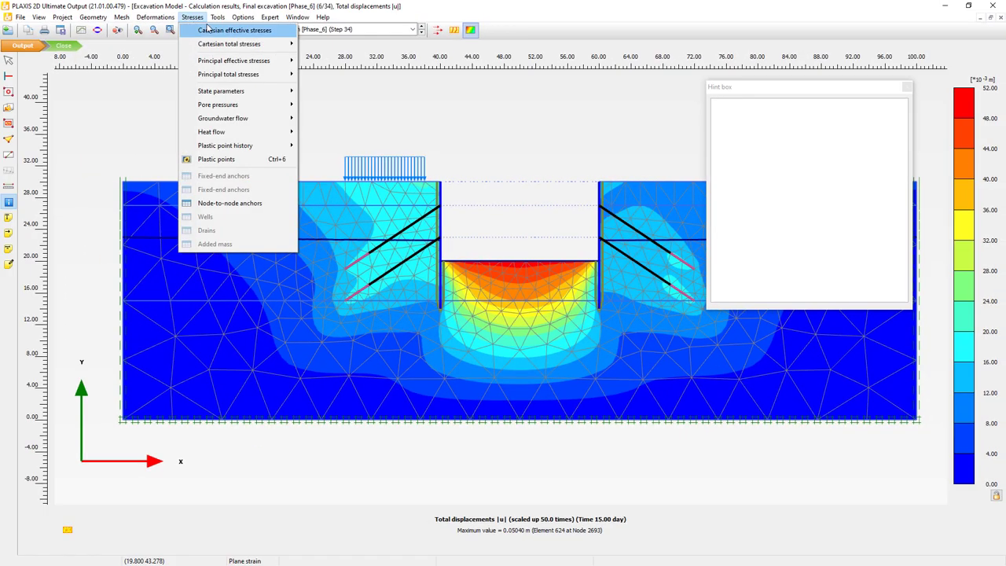
Display the Cartesian effective stress σ'yy and read the soil values just below the excavation floor in the hint box
{"action": "mouse_move", "coordinate": [203, 4]}
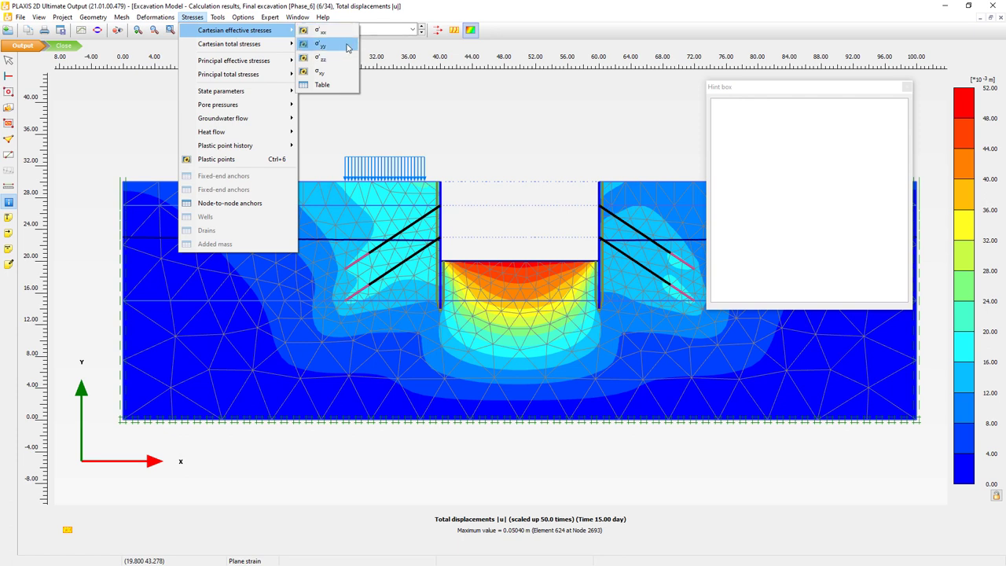
{"action": "left_click", "coordinate": [348, 48]}
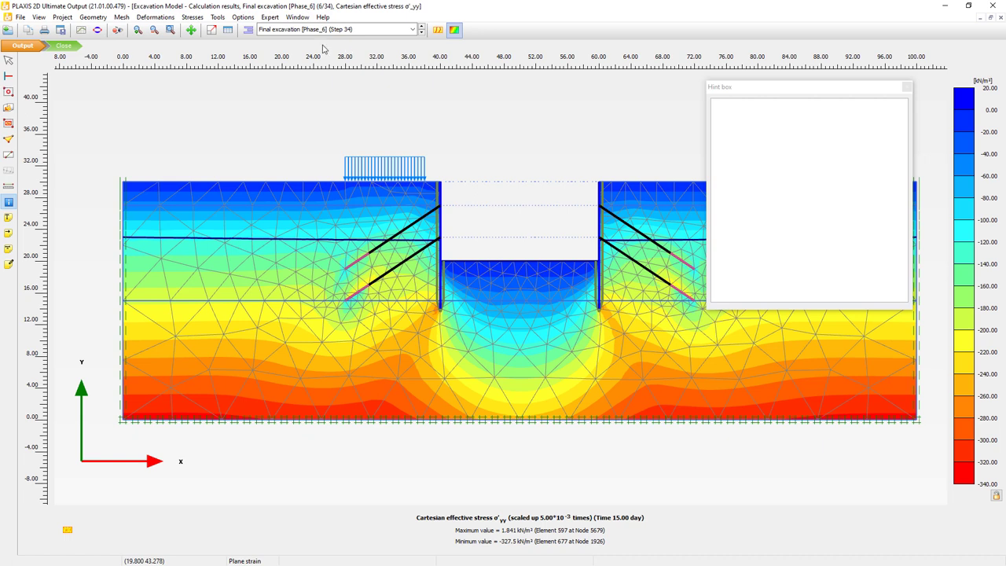
{"action": "mouse_move", "coordinate": [516, 273]}
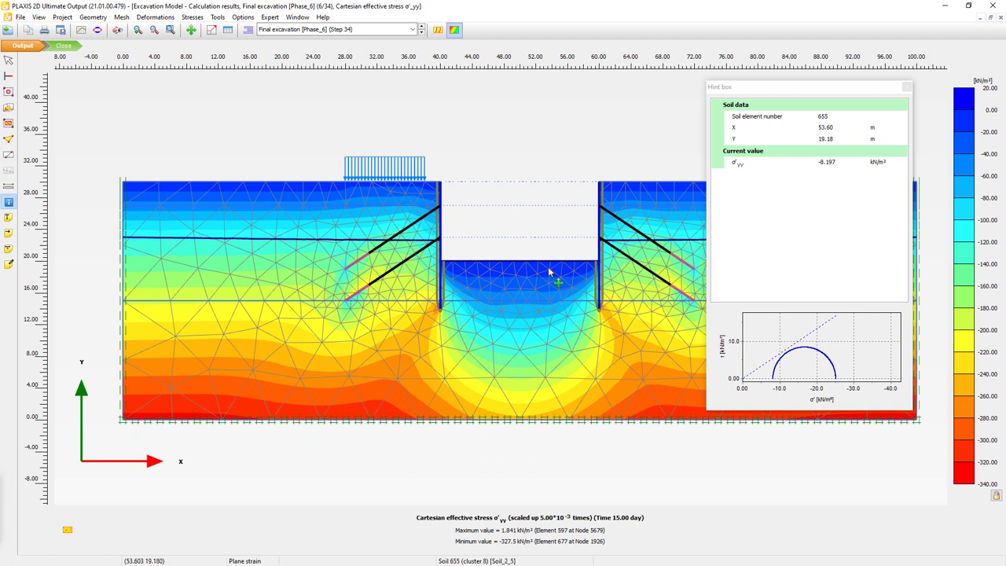
Show the stress points on the model and inspect the values of one just below the excavation floor
{"action": "key", "text": "ctrl+i"}
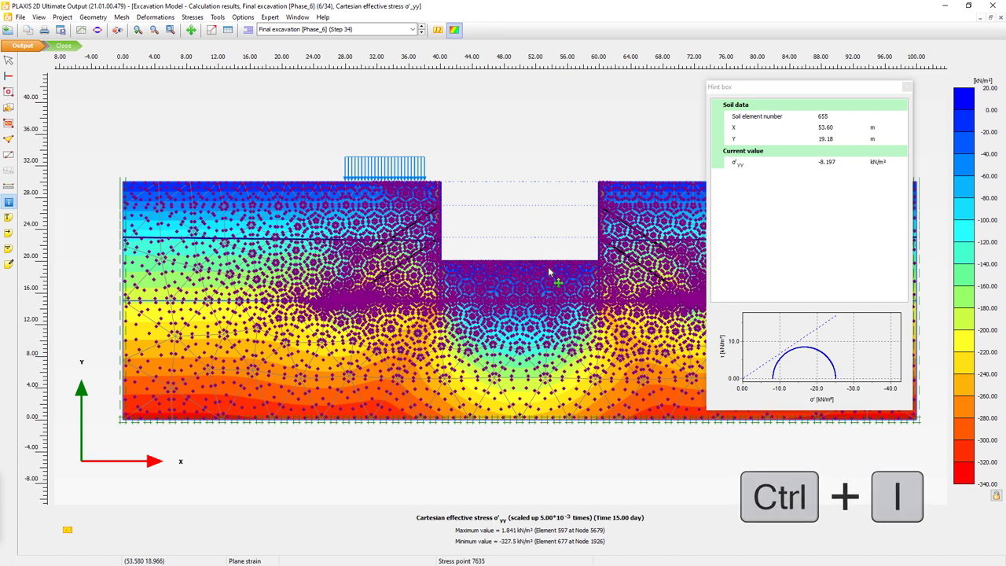
{"action": "scroll", "coordinate": [549, 271], "scroll_direction": "up", "scroll_amount": 3}
{"action": "scroll", "coordinate": [549, 271], "scroll_direction": "up", "scroll_amount": 2}
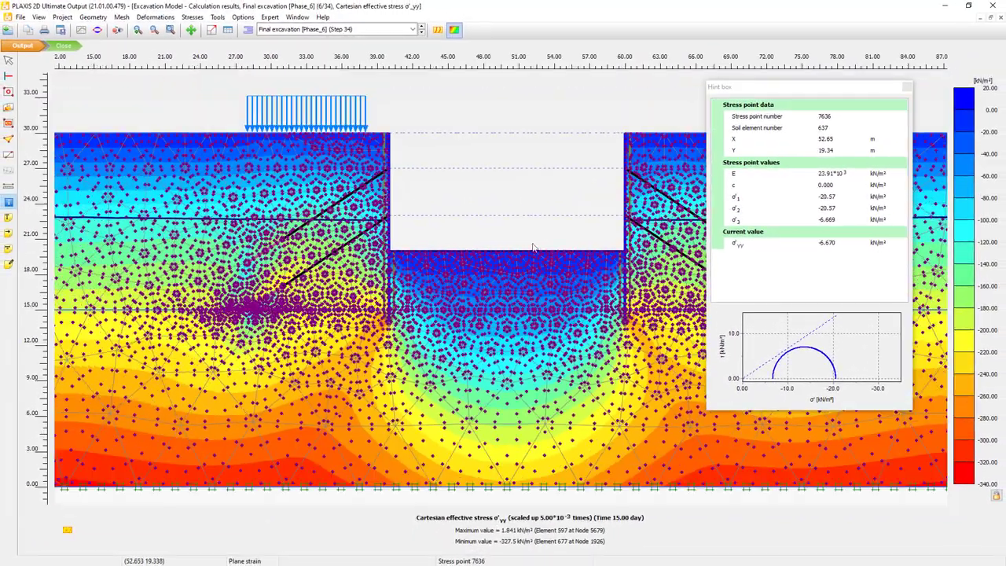
Display the plastic points for the final excavation phase
{"action": "left_click", "coordinate": [192, 17]}
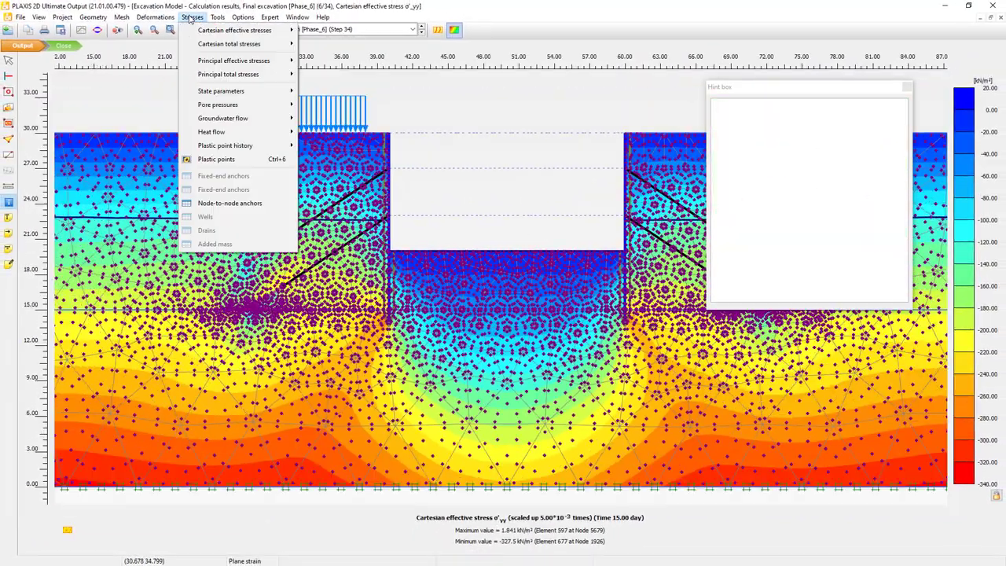
{"action": "left_click", "coordinate": [243, 162]}
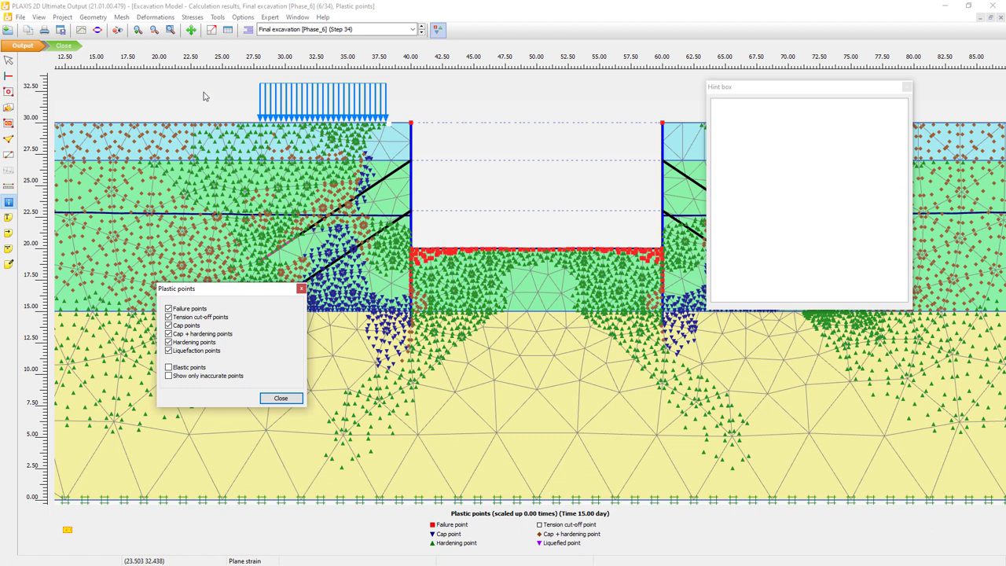
Open the curves manager and review its pre-calculation curve points and the options for selecting points by coordinates or id
{"action": "left_click", "coordinate": [80, 31]}
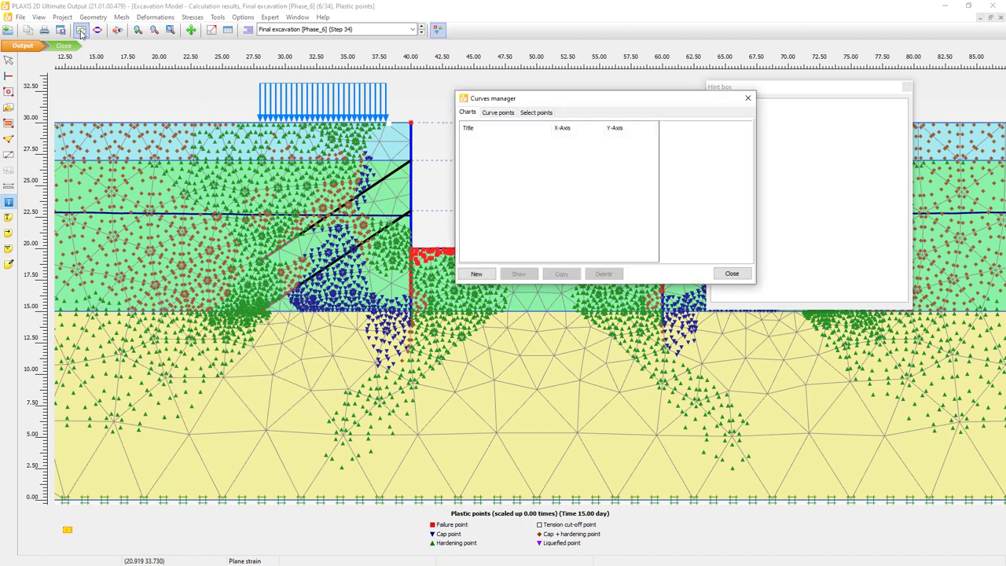
{"action": "left_click_drag", "start_coordinate": [592, 99], "coordinate": [437, 84]}
{"action": "left_click", "coordinate": [336, 98]}
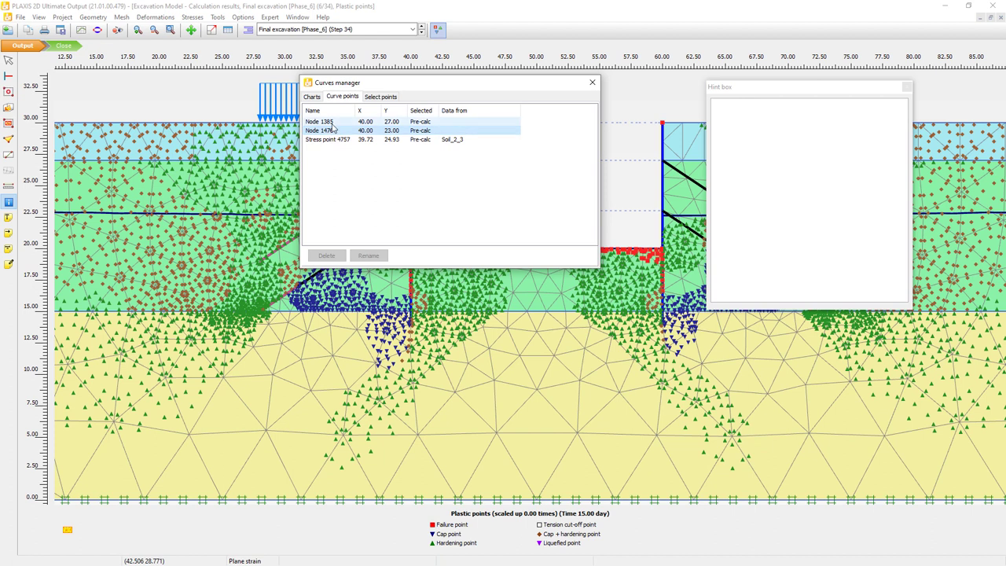
{"action": "left_click", "coordinate": [338, 130]}
{"action": "left_click", "coordinate": [453, 140]}
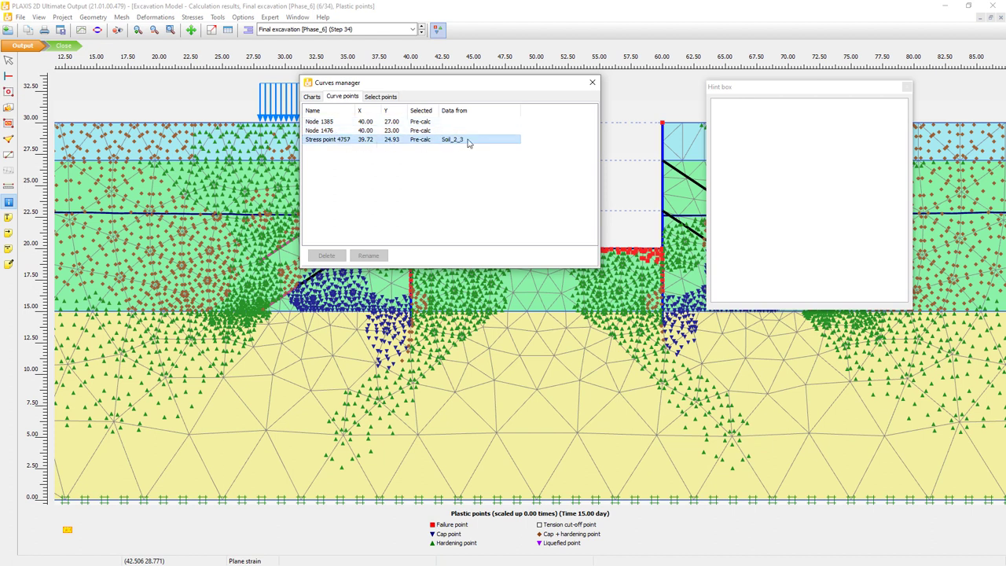
{"action": "left_click", "coordinate": [389, 97]}
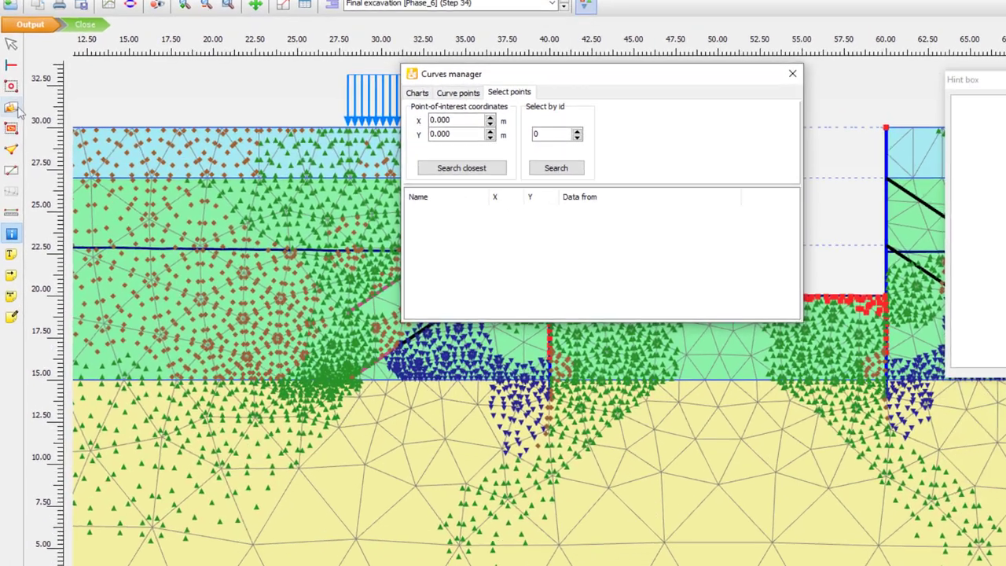
{"action": "left_click", "coordinate": [11, 149]}
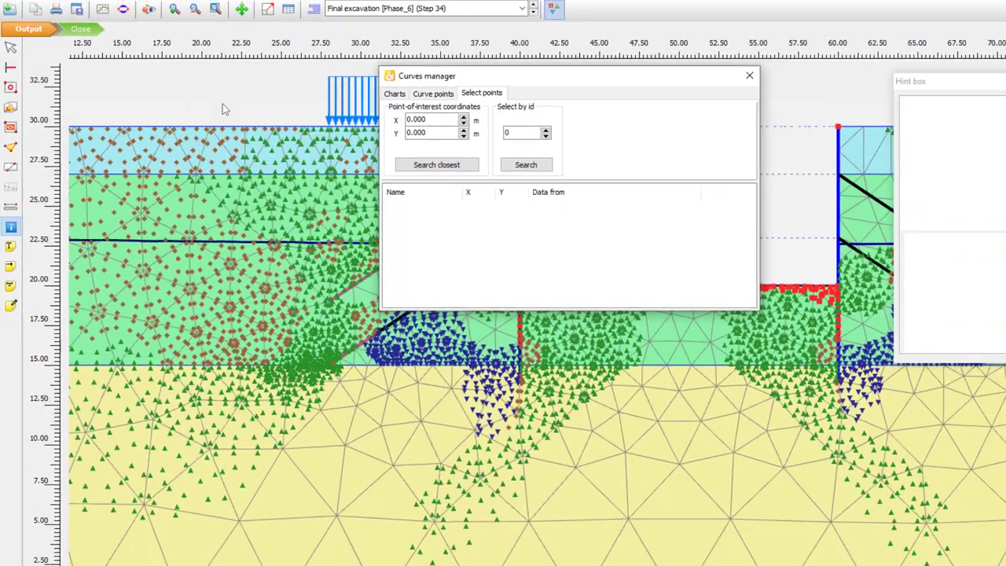
Create a new chart plotting the total displacement ux of Node 1385 against the calculation step
{"action": "left_click", "coordinate": [400, 93]}
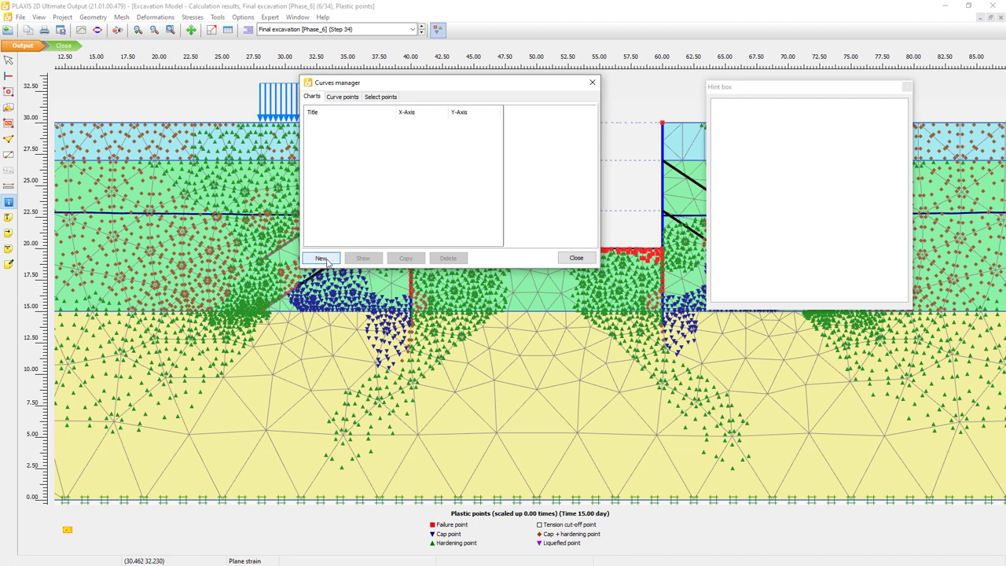
{"action": "left_click", "coordinate": [321, 259]}
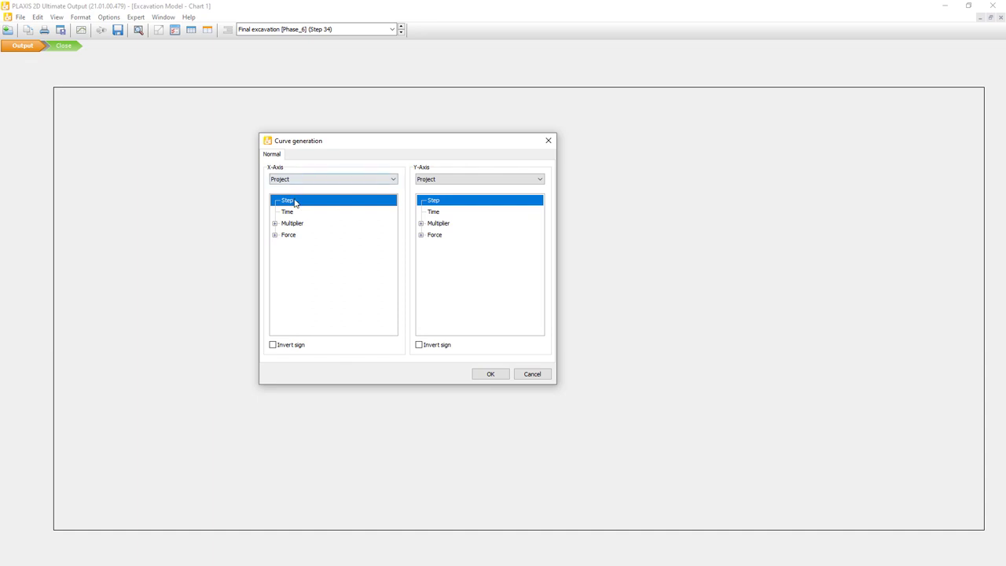
{"action": "left_click", "coordinate": [486, 181]}
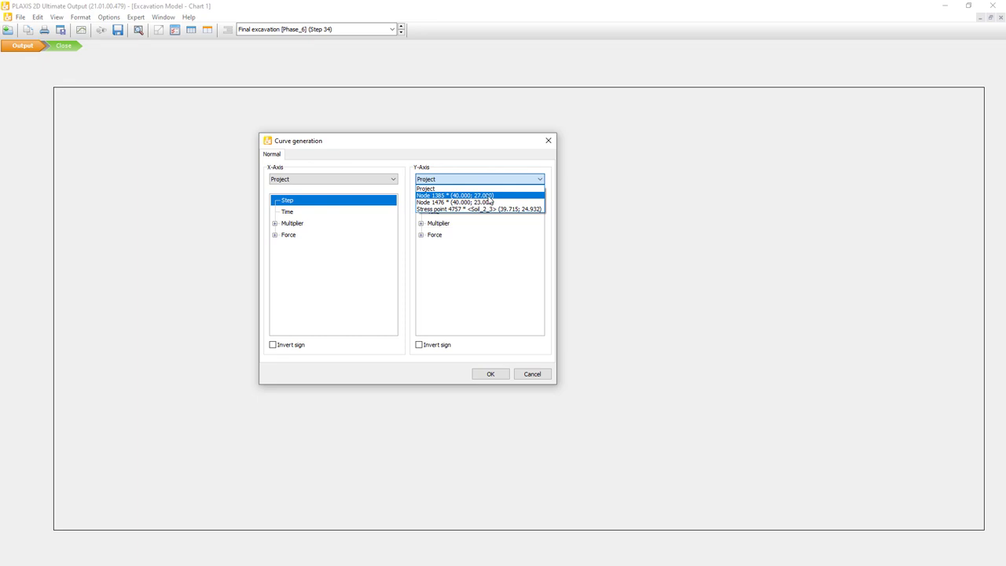
{"action": "left_click", "coordinate": [489, 197]}
{"action": "left_click", "coordinate": [421, 202]}
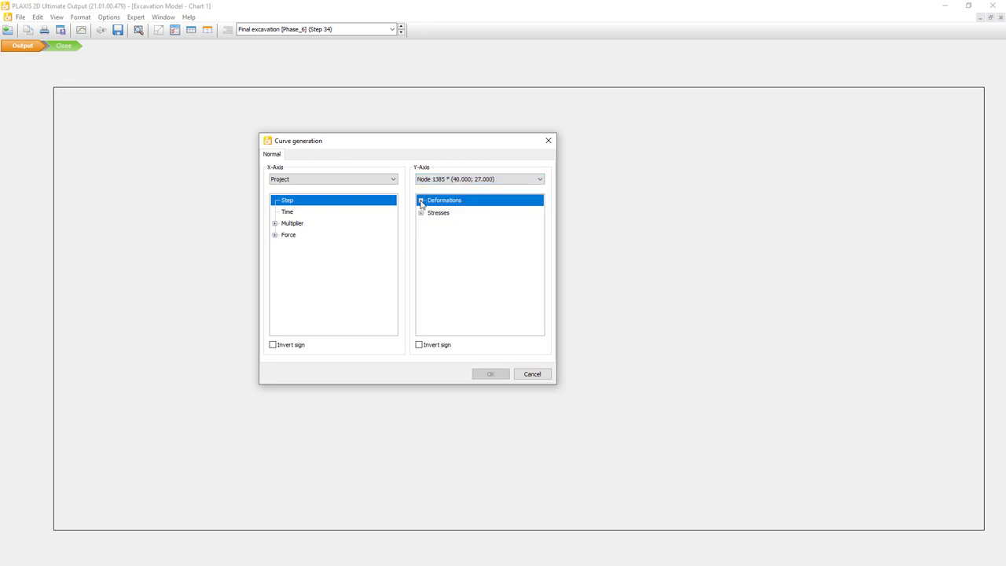
{"action": "left_click", "coordinate": [430, 212]}
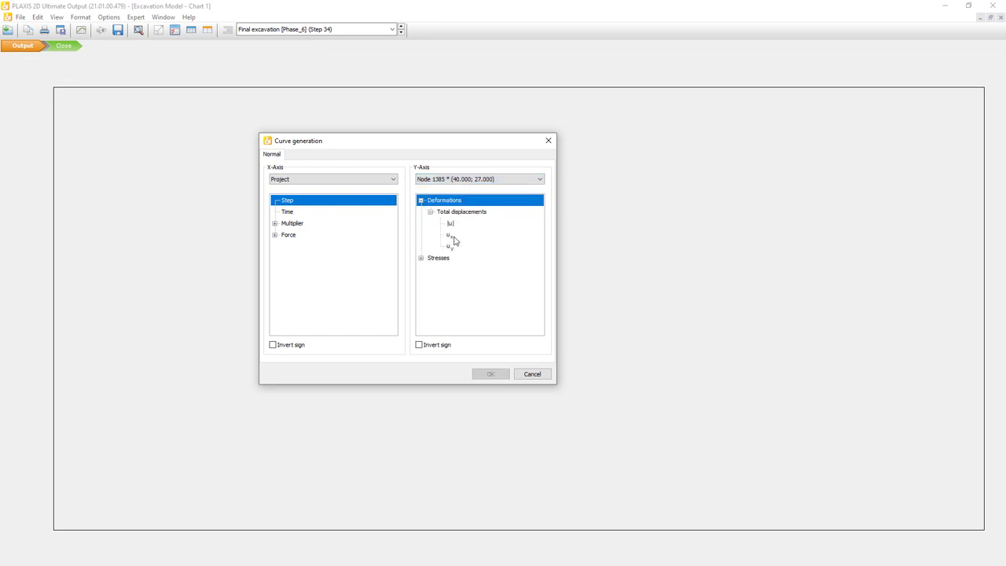
{"action": "left_click", "coordinate": [454, 237]}
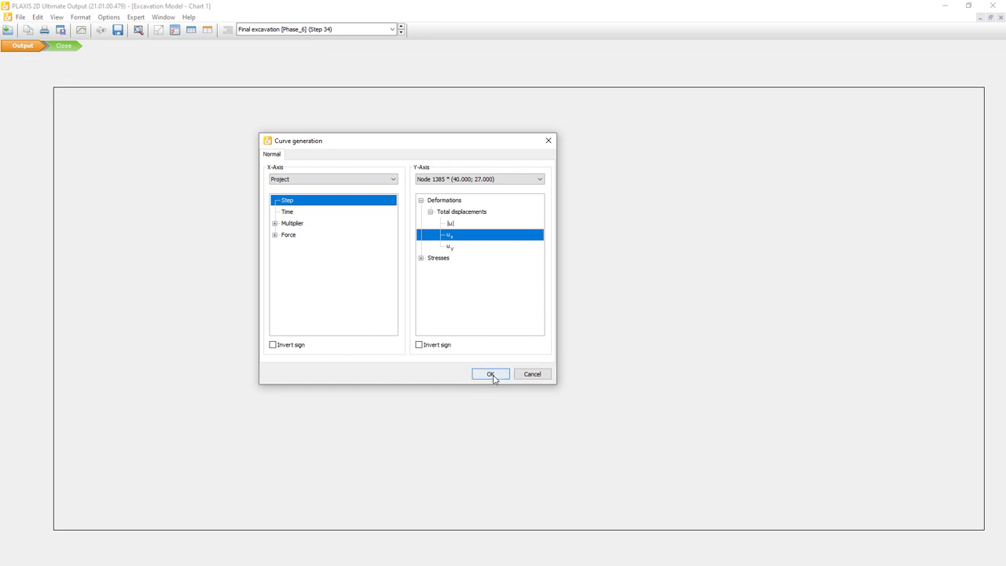
{"action": "left_click", "coordinate": [490, 374]}
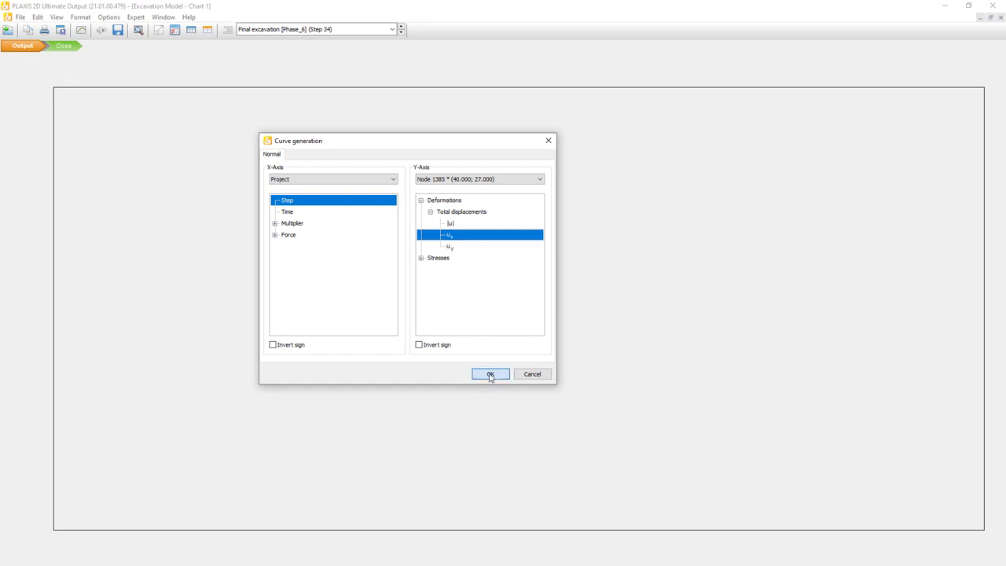
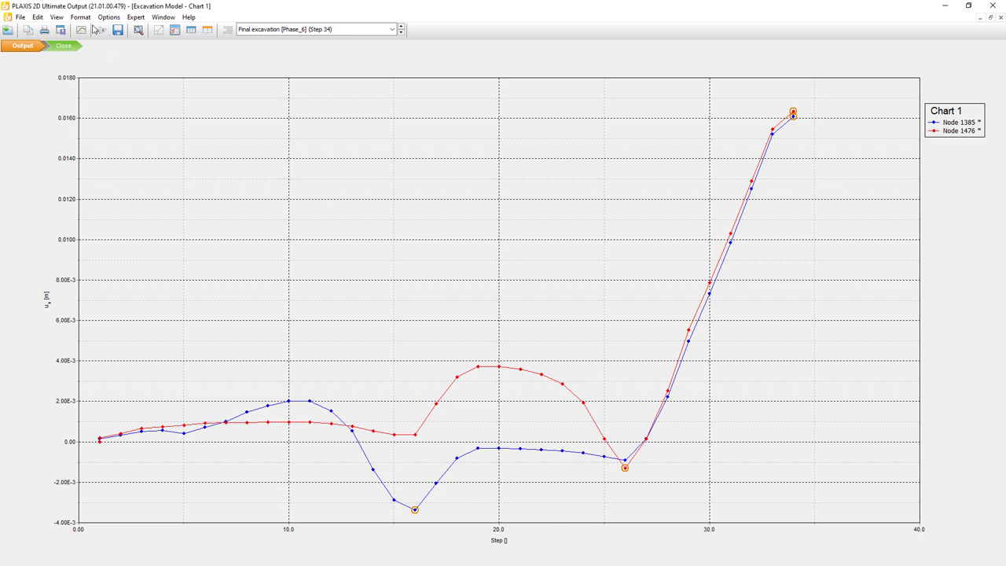
Start a second chart in the curves manager and assign Stress point 4757 to both its X and Y axes
{"action": "left_click", "coordinate": [81, 29]}
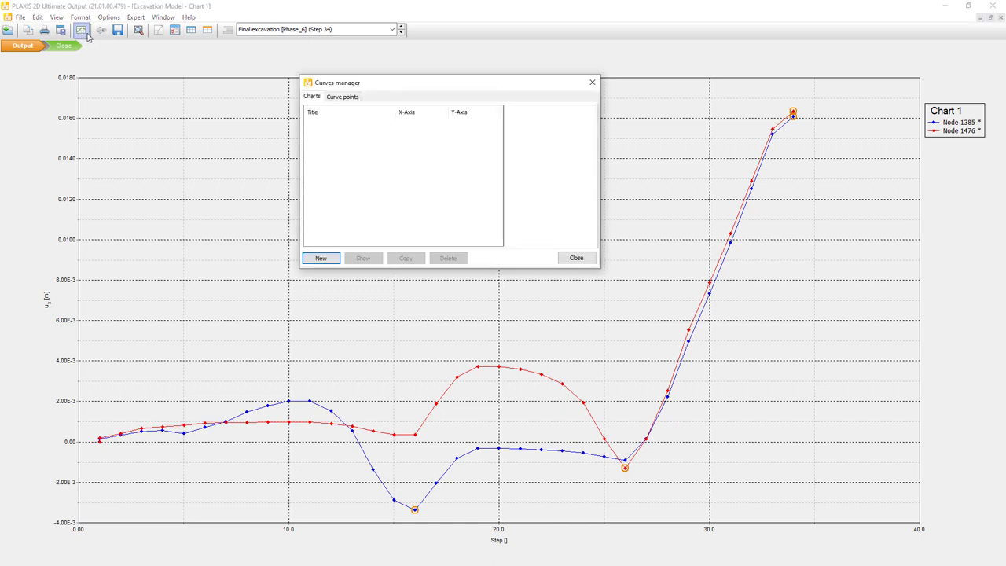
{"action": "left_click", "coordinate": [323, 258]}
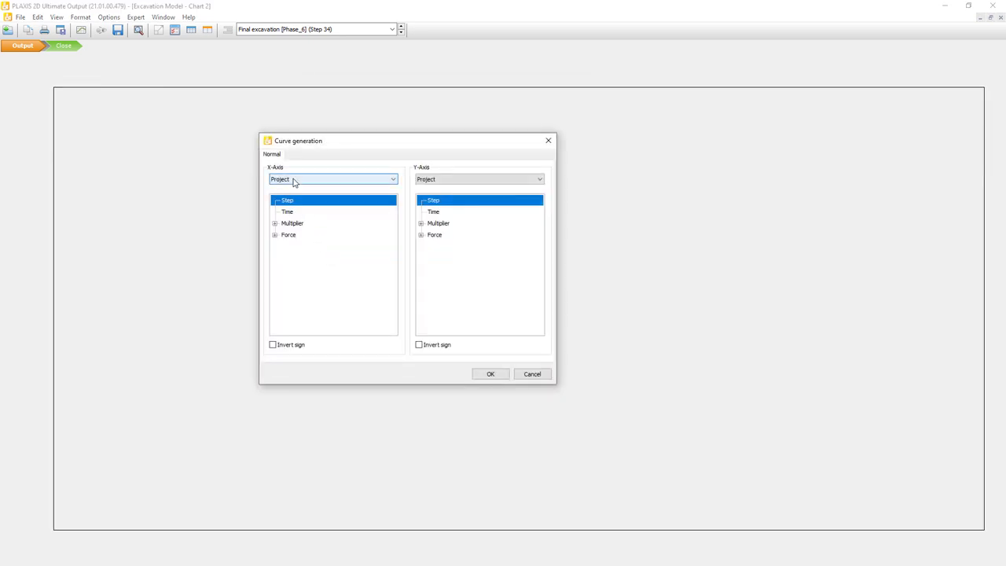
{"action": "left_click", "coordinate": [295, 180]}
{"action": "left_click", "coordinate": [298, 209]}
{"action": "left_click", "coordinate": [449, 180]}
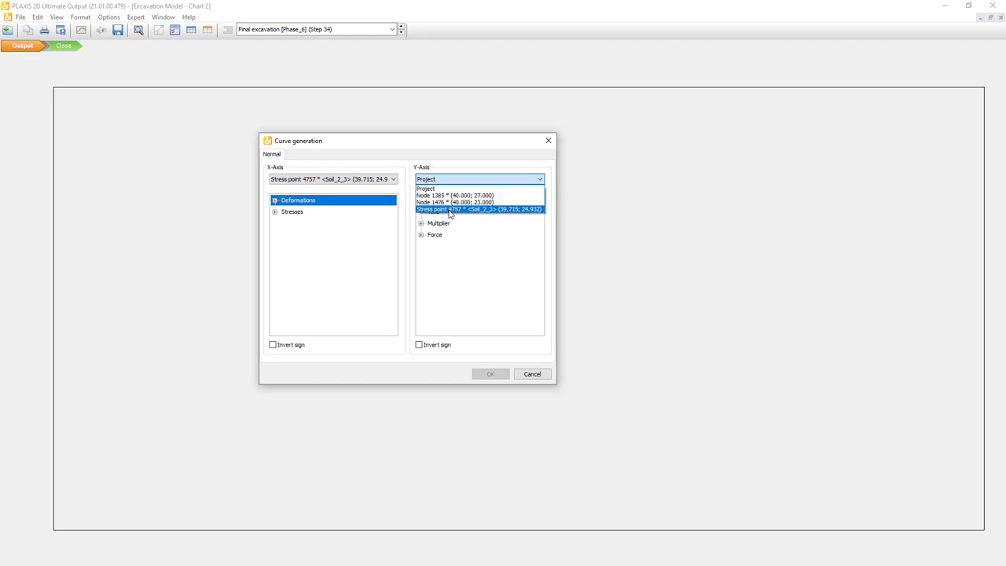
{"action": "left_click", "coordinate": [454, 209]}
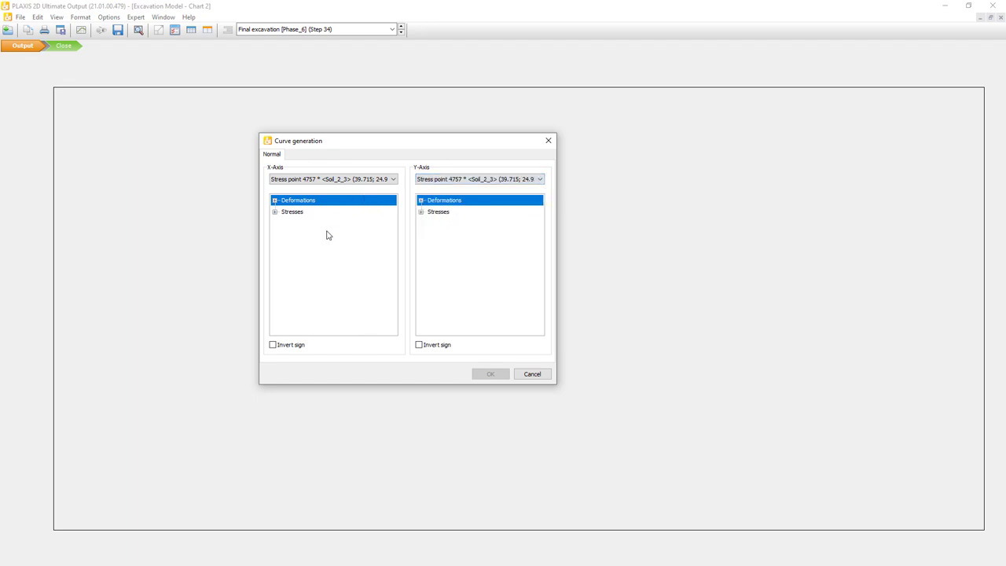
Generate the stress point's curve with principal effective stress p' on the X axis and principal total stress q on the Y axis
{"action": "left_click", "coordinate": [274, 213]}
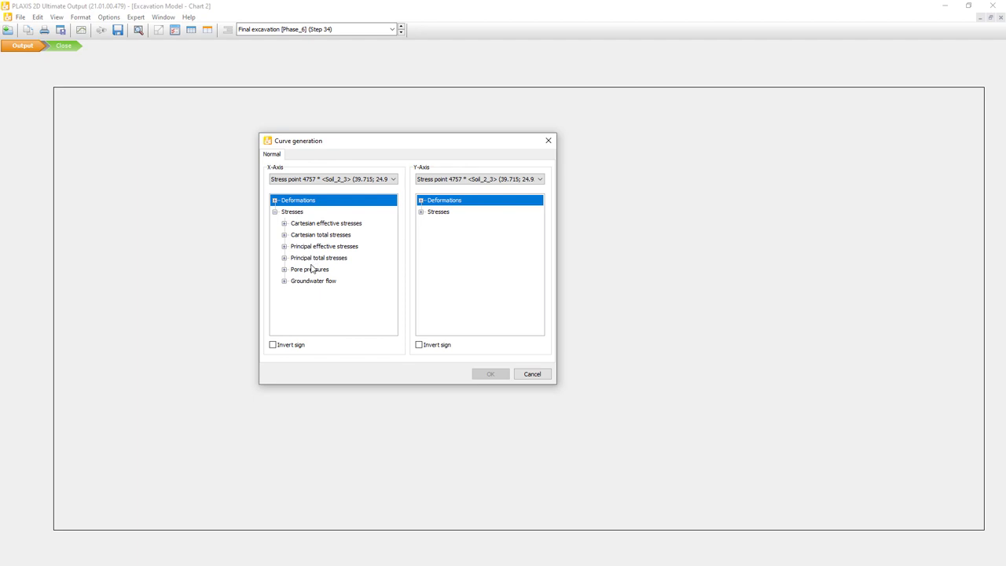
{"action": "left_click", "coordinate": [284, 246]}
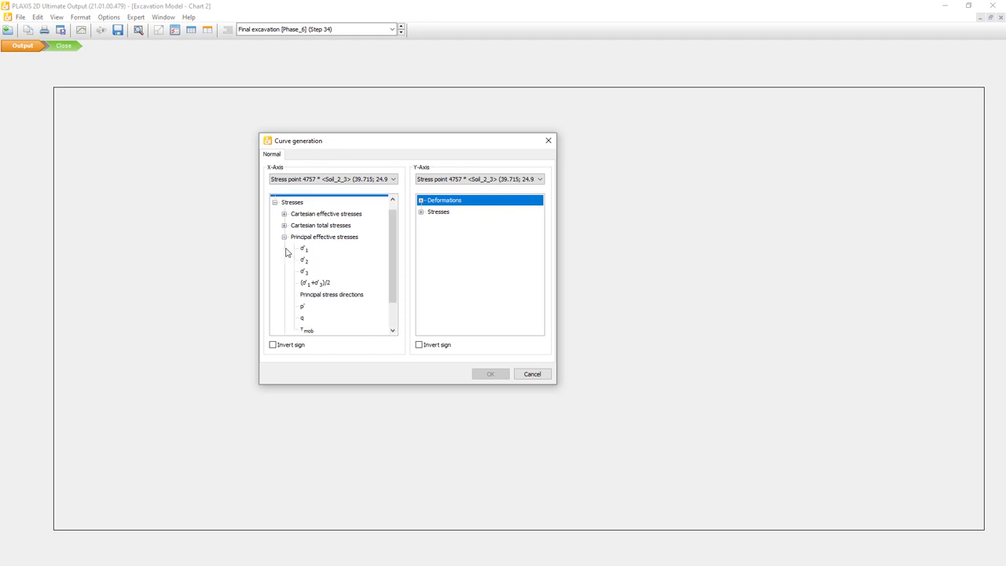
{"action": "left_click", "coordinate": [306, 308]}
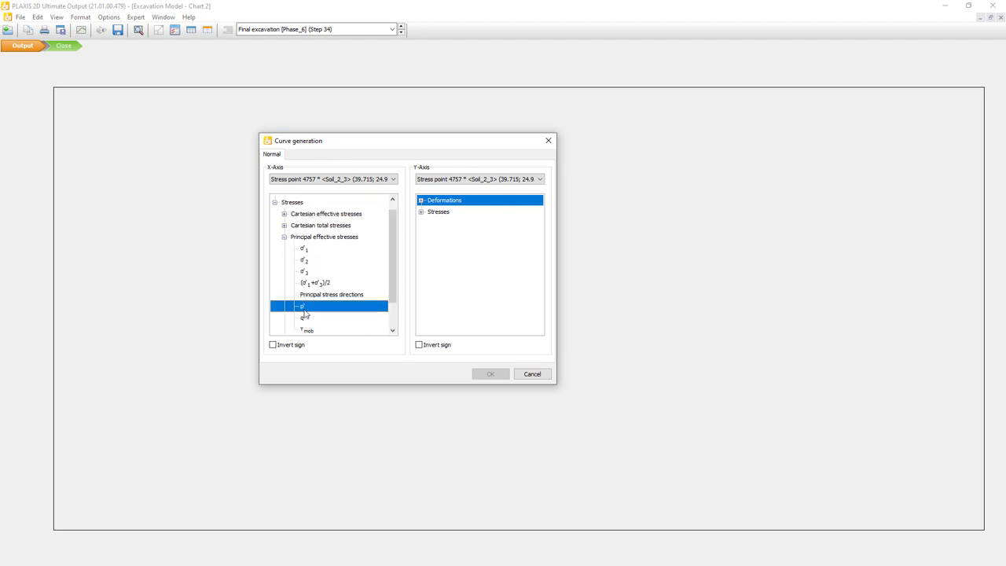
{"action": "left_click", "coordinate": [420, 200]}
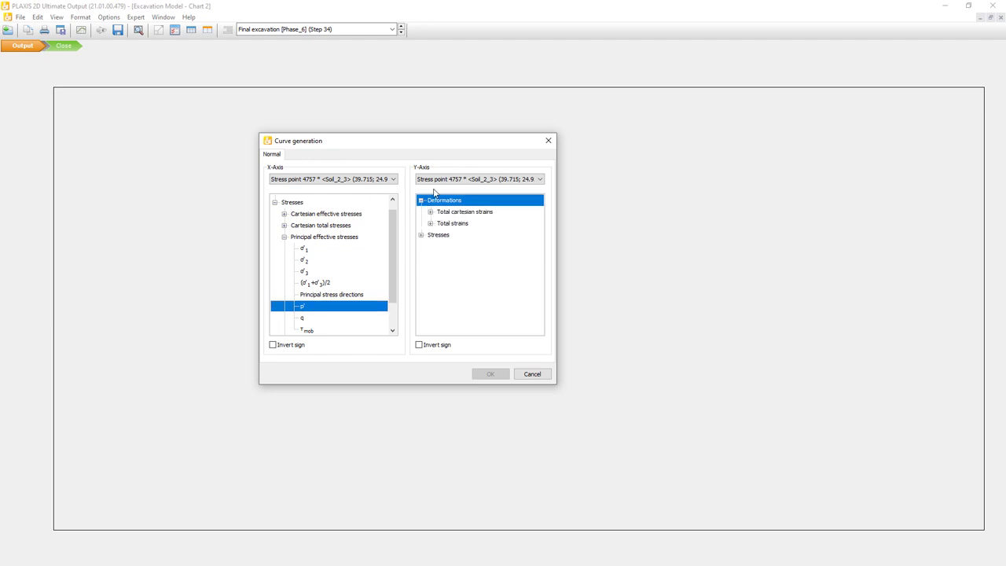
{"action": "left_click", "coordinate": [420, 235]}
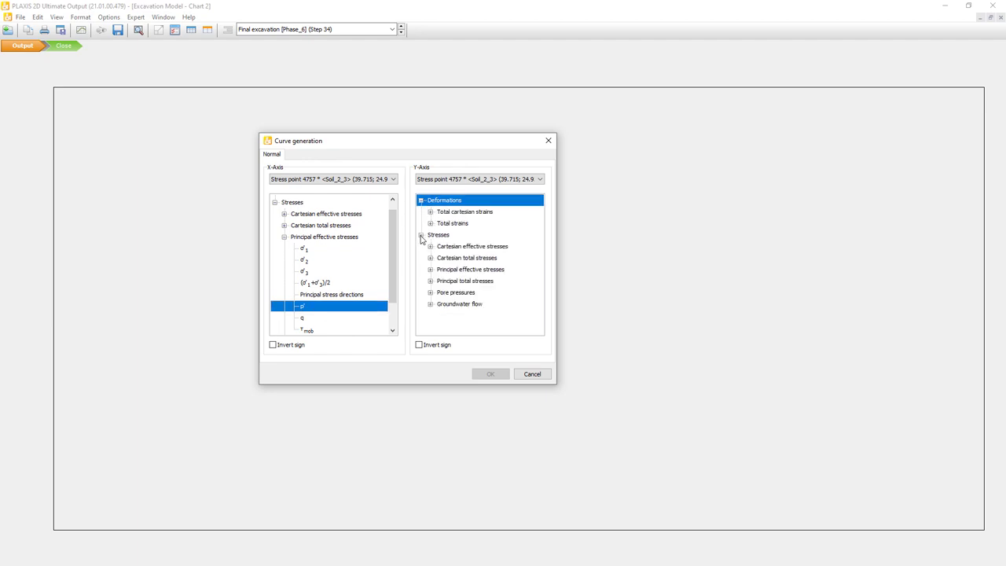
{"action": "left_click", "coordinate": [430, 280]}
{"action": "left_click", "coordinate": [450, 260]}
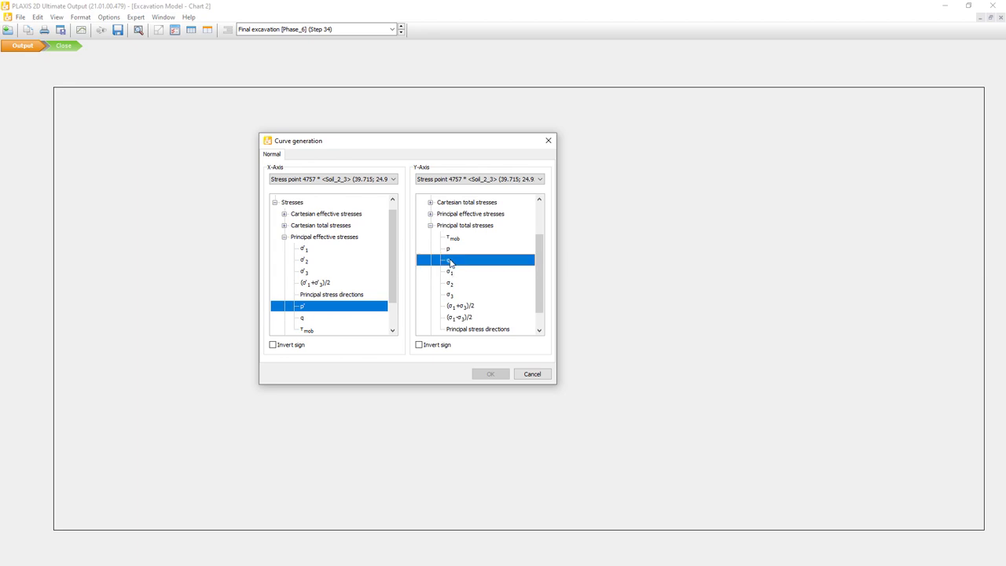
{"action": "left_click", "coordinate": [492, 375]}
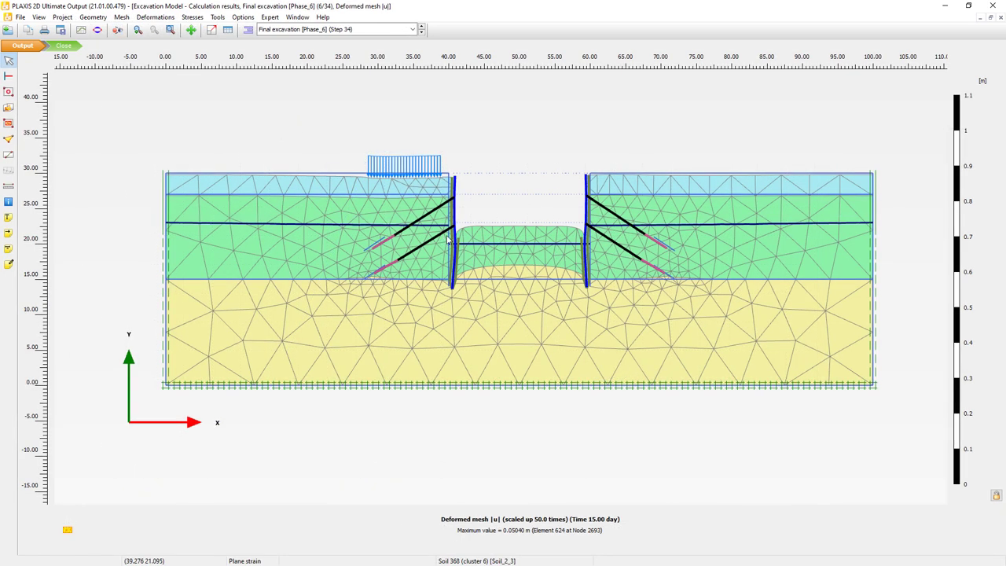
Measure the distance between Node 6049 atop the right excavation wall and Node 7583 on the ground surface to its right
{"action": "left_click_drag", "start_coordinate": [496, 190], "coordinate": [495, 188]}
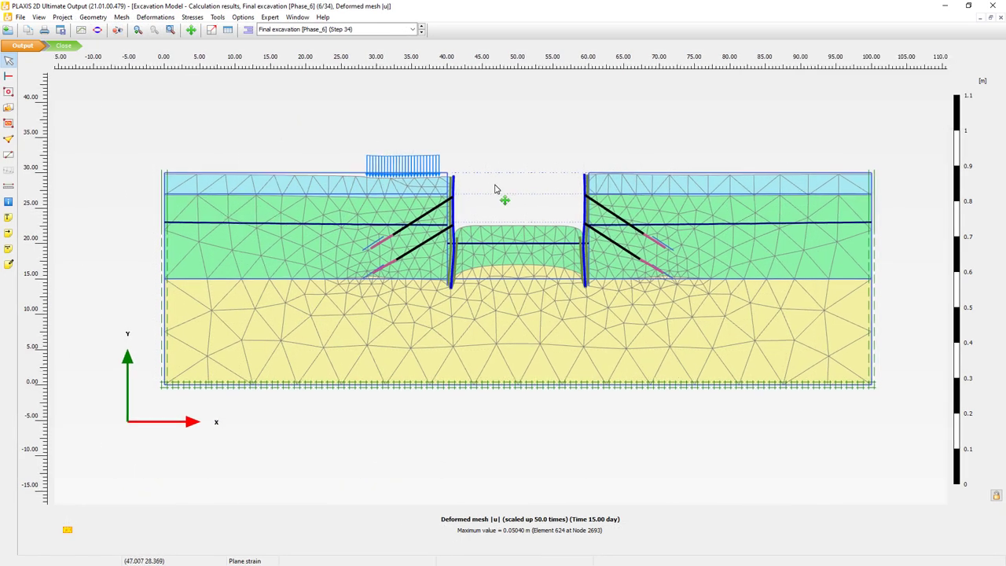
{"action": "scroll", "coordinate": [495, 189], "scroll_direction": "up", "scroll_amount": 2}
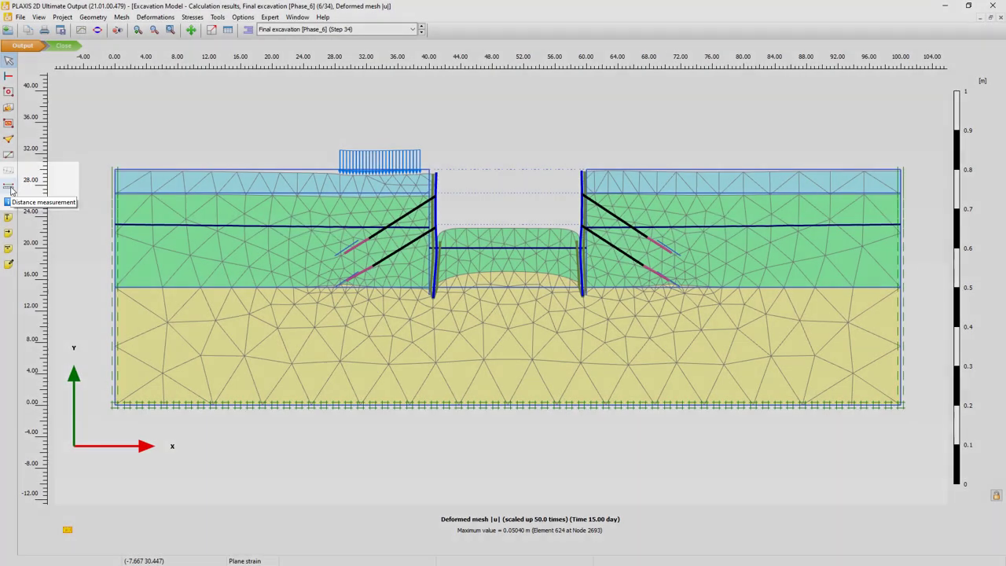
{"action": "left_click", "coordinate": [11, 189]}
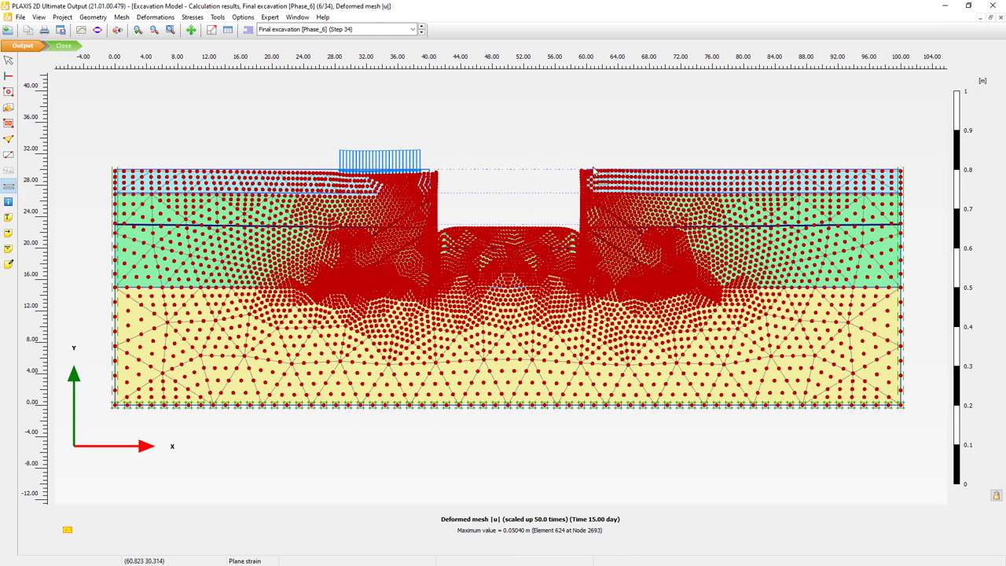
{"action": "scroll", "coordinate": [603, 171], "scroll_direction": "up", "scroll_amount": 4}
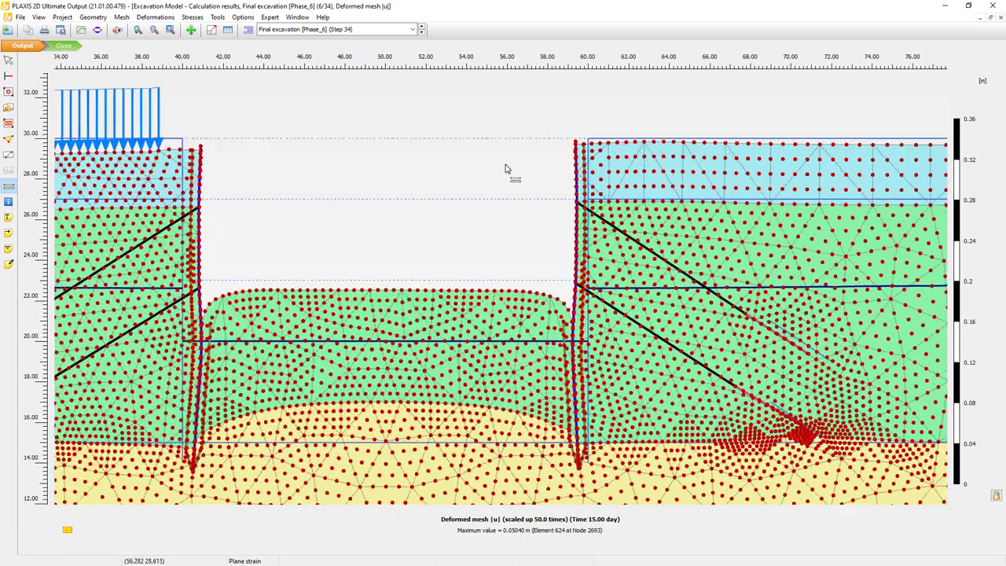
{"action": "scroll", "coordinate": [437, 169], "scroll_direction": "down", "scroll_amount": 1}
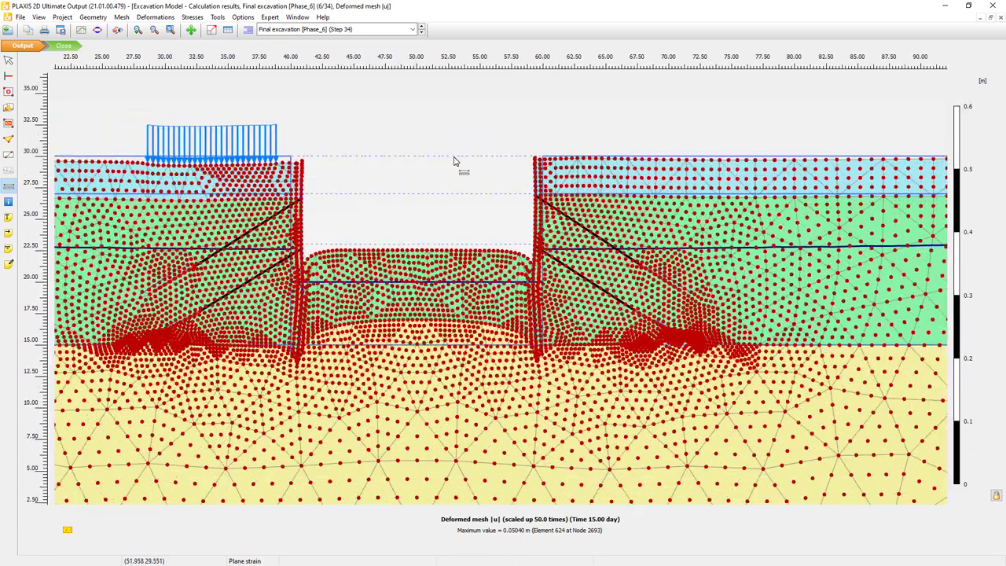
{"action": "scroll", "coordinate": [534, 146], "scroll_direction": "up", "scroll_amount": 3}
{"action": "scroll", "coordinate": [536, 145], "scroll_direction": "up", "scroll_amount": 2}
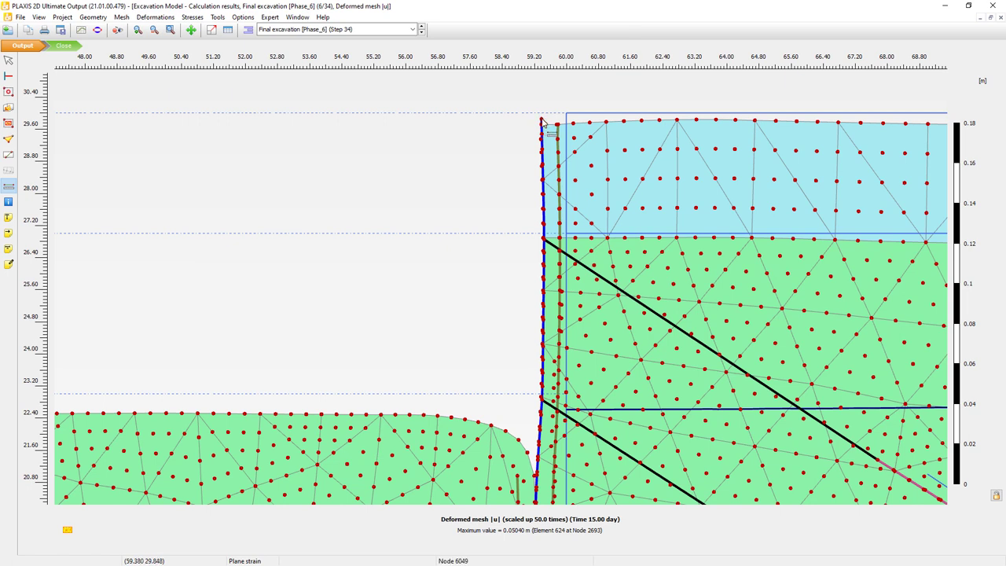
{"action": "left_click", "coordinate": [541, 121]}
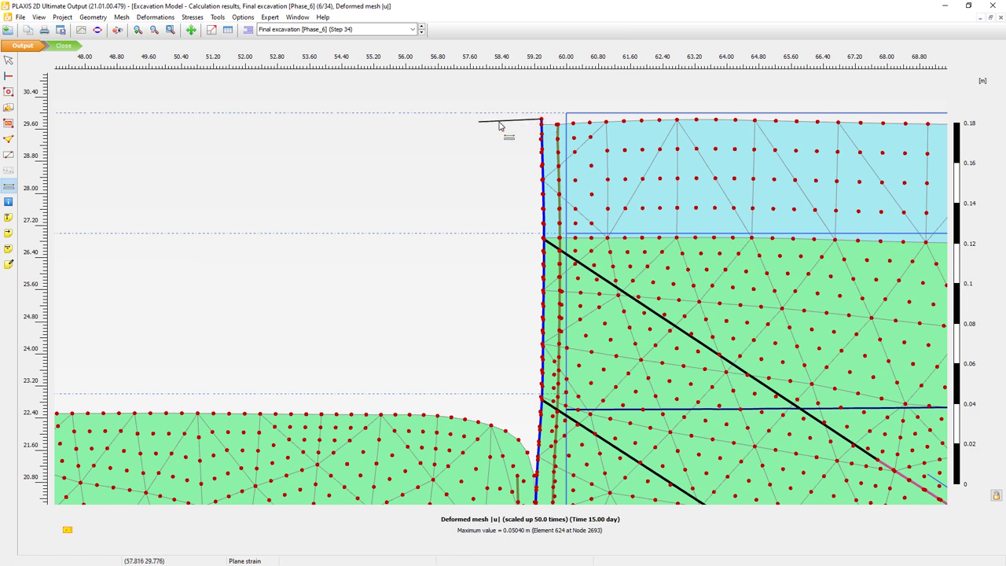
{"action": "scroll", "coordinate": [357, 160], "scroll_direction": "down", "scroll_amount": 1}
{"action": "scroll", "coordinate": [357, 161], "scroll_direction": "down", "scroll_amount": 3}
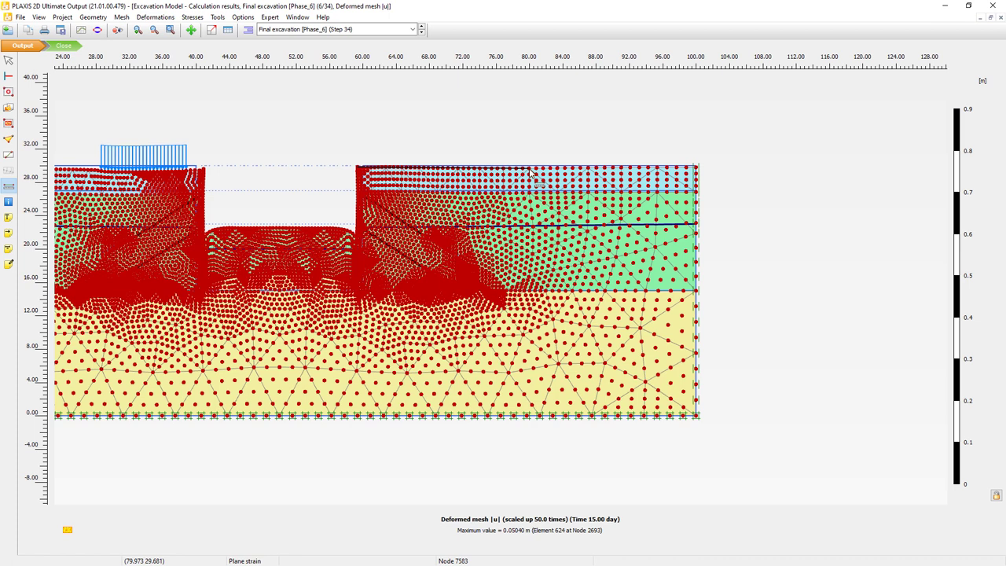
{"action": "left_click", "coordinate": [533, 175]}
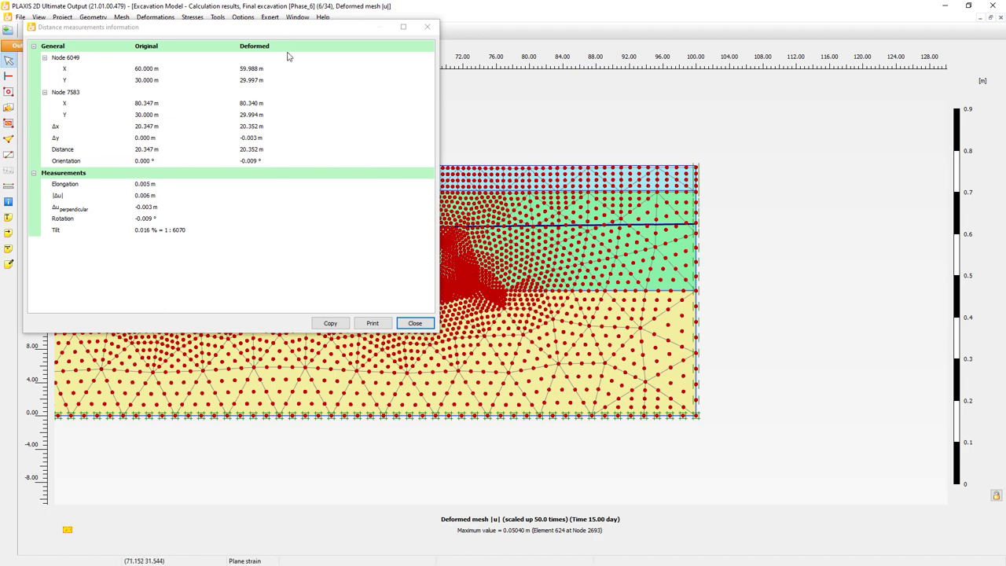
{"action": "left_click_drag", "start_coordinate": [275, 30], "coordinate": [375, 87]}
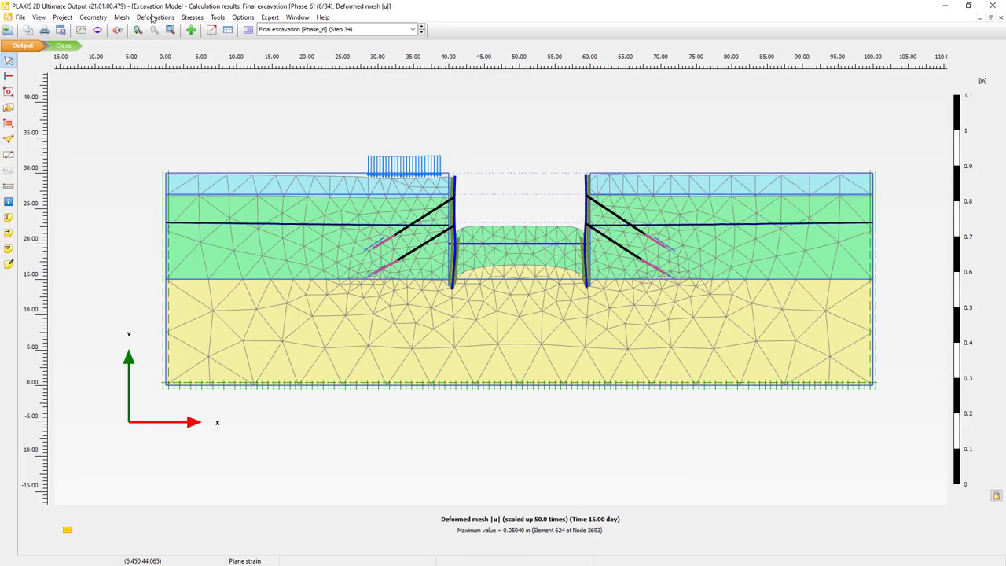
Start the report generator and choose PDF or RTF as the export type
{"action": "left_click", "coordinate": [23, 17]}
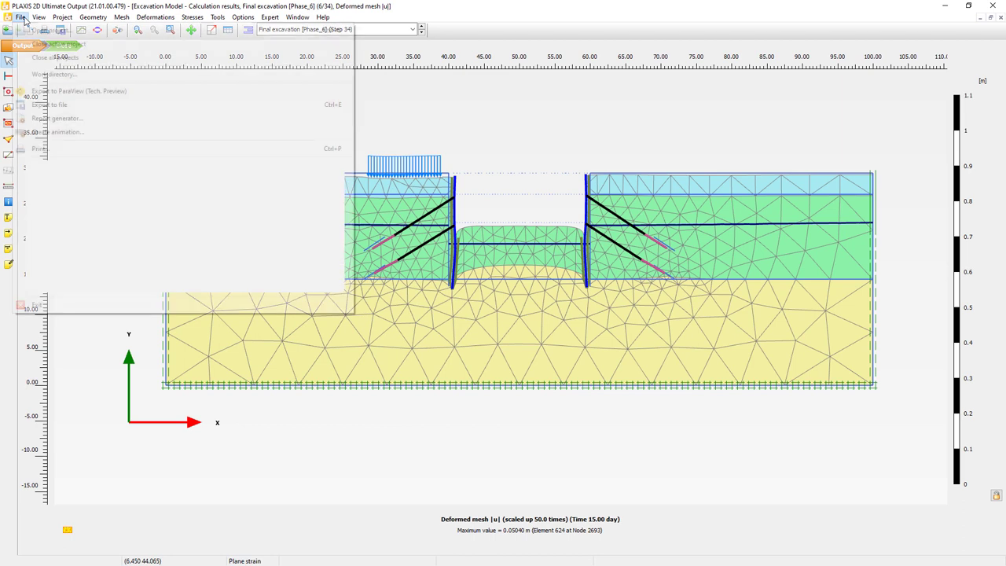
{"action": "left_click", "coordinate": [70, 119]}
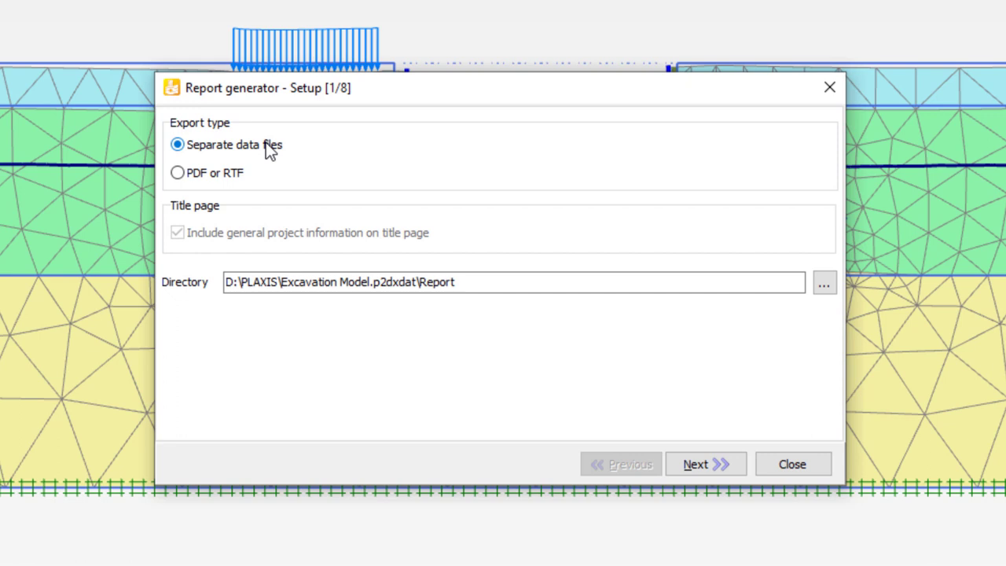
{"action": "left_click", "coordinate": [230, 175]}
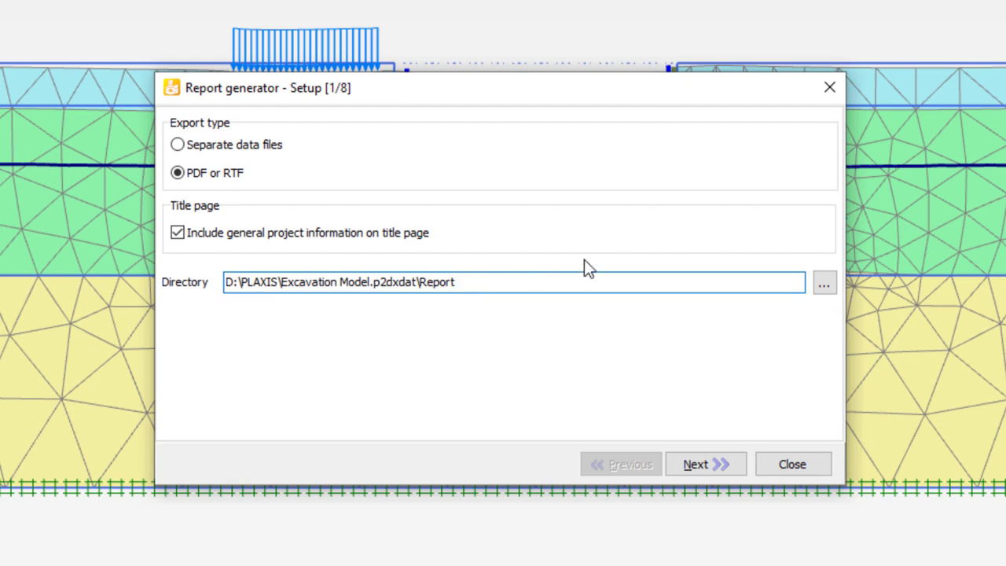
{"action": "left_click", "coordinate": [705, 467]}
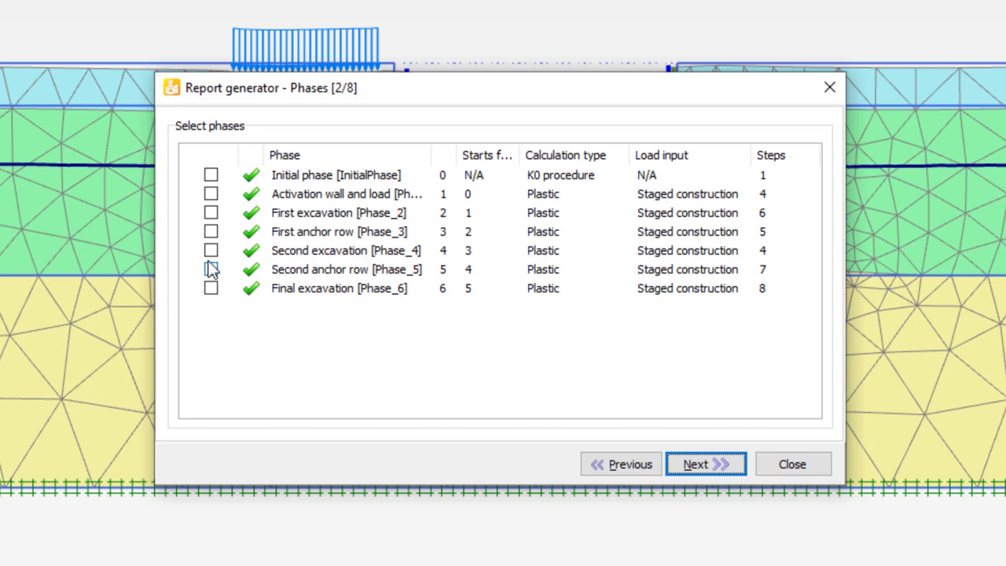
Select First anchor row [Phase_3] and Second anchor row [Phase_5] as the phases for the report
{"action": "left_click", "coordinate": [211, 233]}
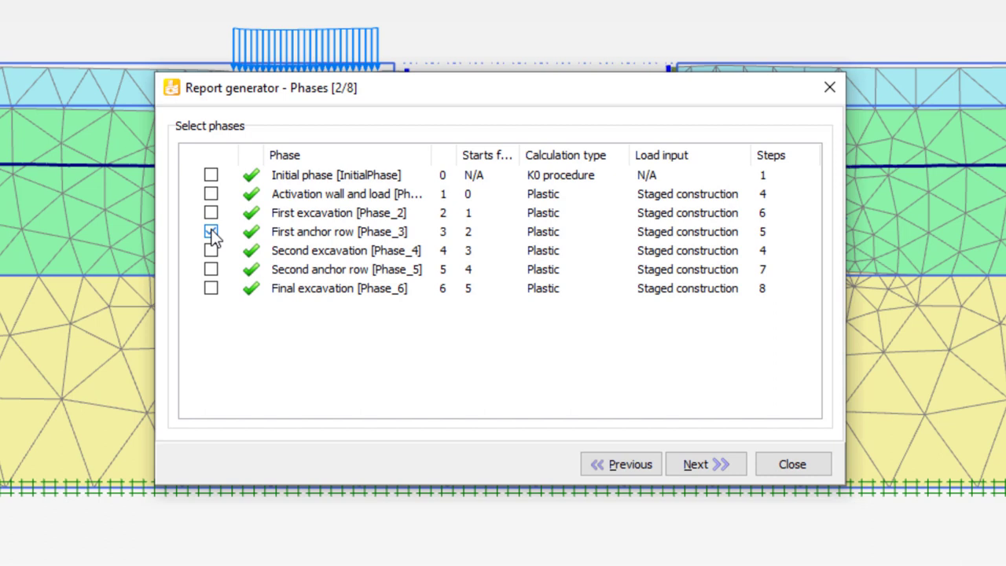
{"action": "left_click", "coordinate": [211, 271]}
{"action": "left_click", "coordinate": [710, 465]}
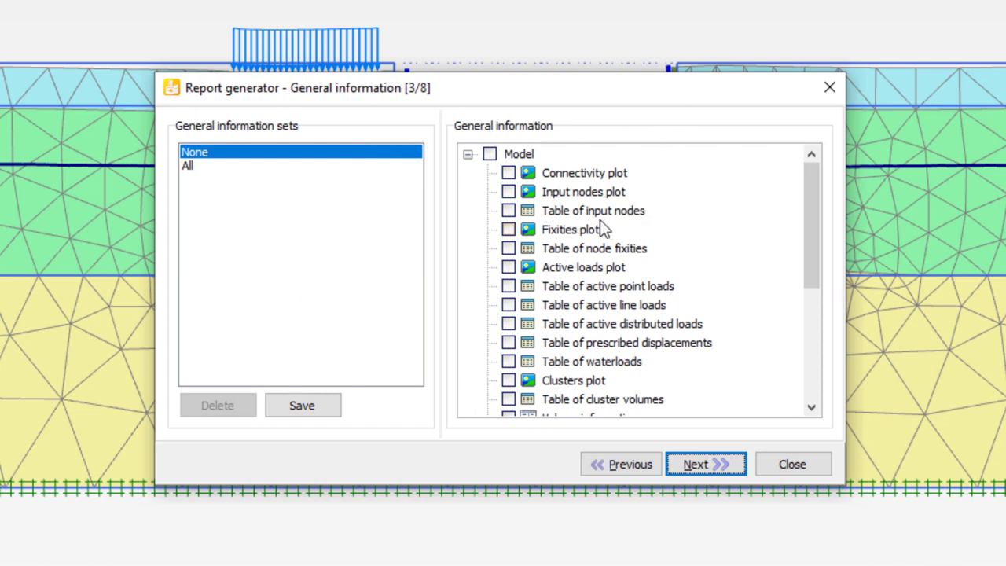
Include the connectivity plot, active loads plot, materials plot and material information in the report's general information
{"action": "left_click", "coordinate": [508, 173]}
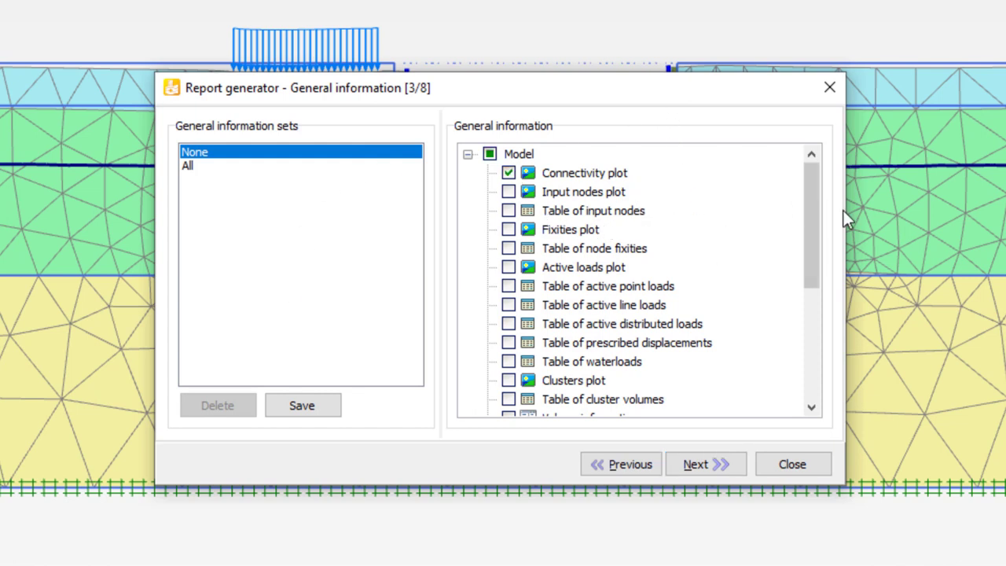
{"action": "left_click_drag", "start_coordinate": [813, 188], "coordinate": [814, 224]}
{"action": "left_click", "coordinate": [509, 186]}
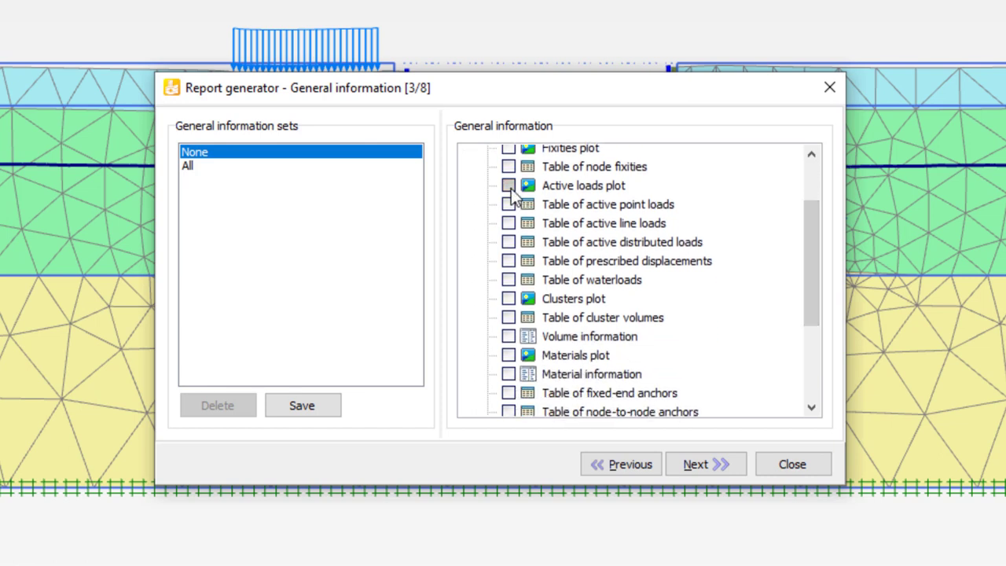
{"action": "left_click_drag", "start_coordinate": [812, 225], "coordinate": [812, 275]}
{"action": "left_click", "coordinate": [508, 252]}
{"action": "left_click", "coordinate": [509, 270]}
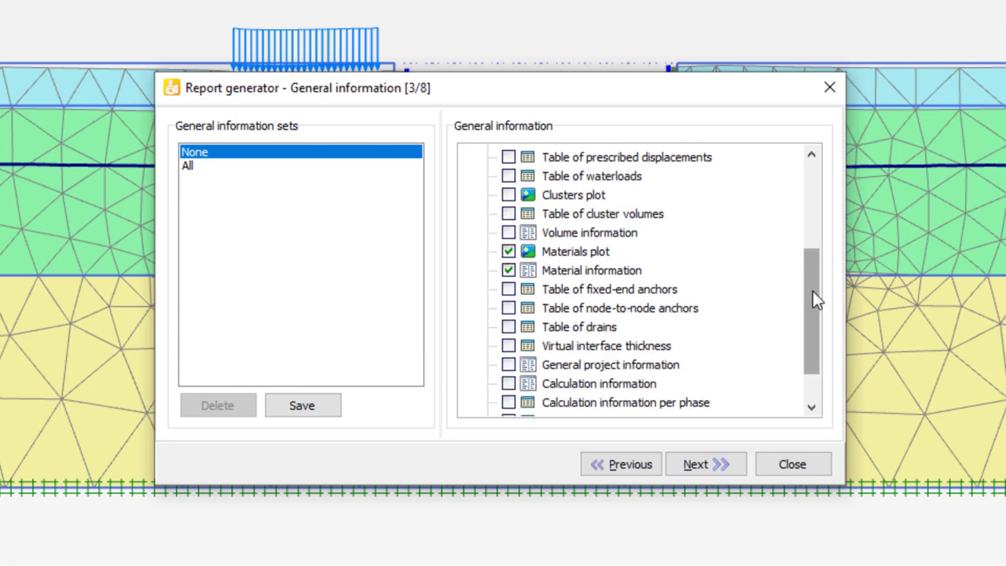
{"action": "left_click_drag", "start_coordinate": [813, 292], "coordinate": [817, 353]}
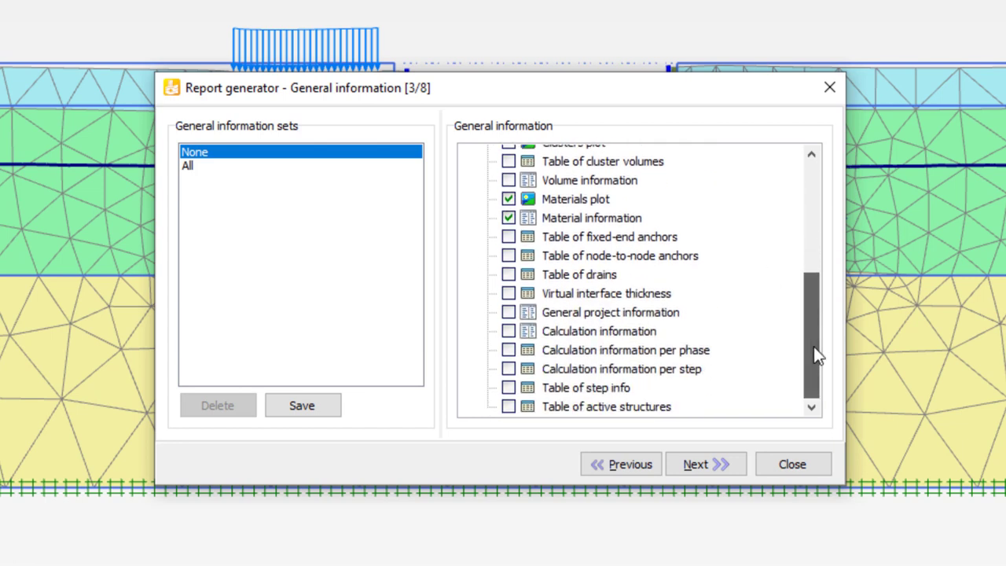
{"action": "left_click", "coordinate": [724, 465]}
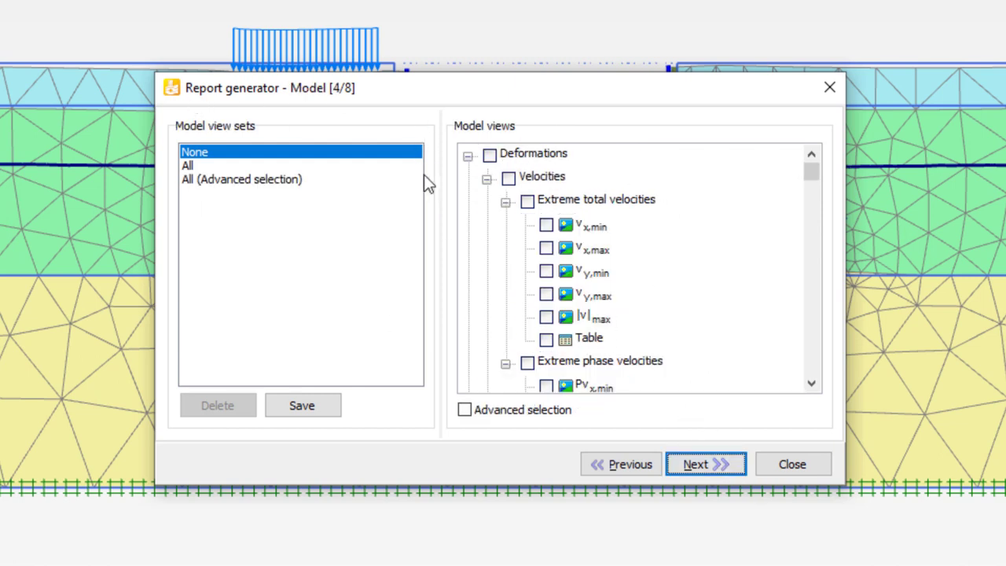
Include the total displacements |u| and ux as the report's model views
{"action": "left_click", "coordinate": [486, 179]}
{"action": "left_click", "coordinate": [486, 202]}
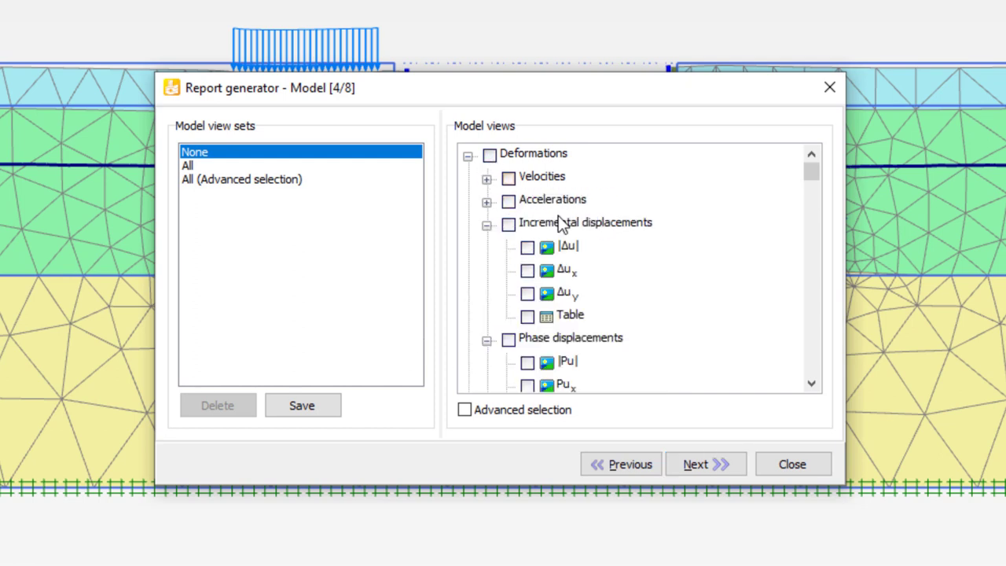
{"action": "left_click", "coordinate": [486, 225]}
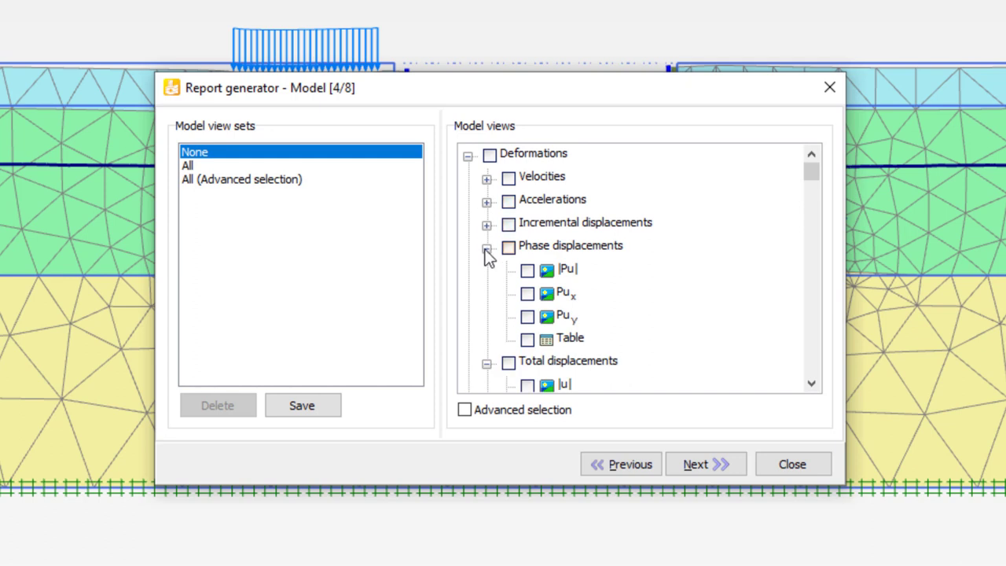
{"action": "left_click", "coordinate": [486, 248]}
{"action": "left_click", "coordinate": [486, 272]}
{"action": "left_click", "coordinate": [486, 293]}
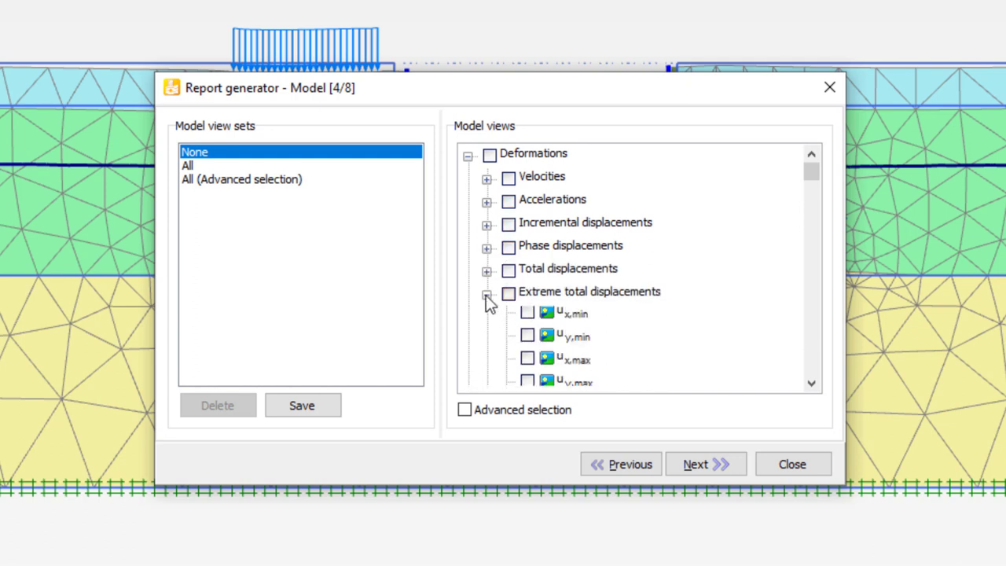
{"action": "left_click", "coordinate": [487, 316]}
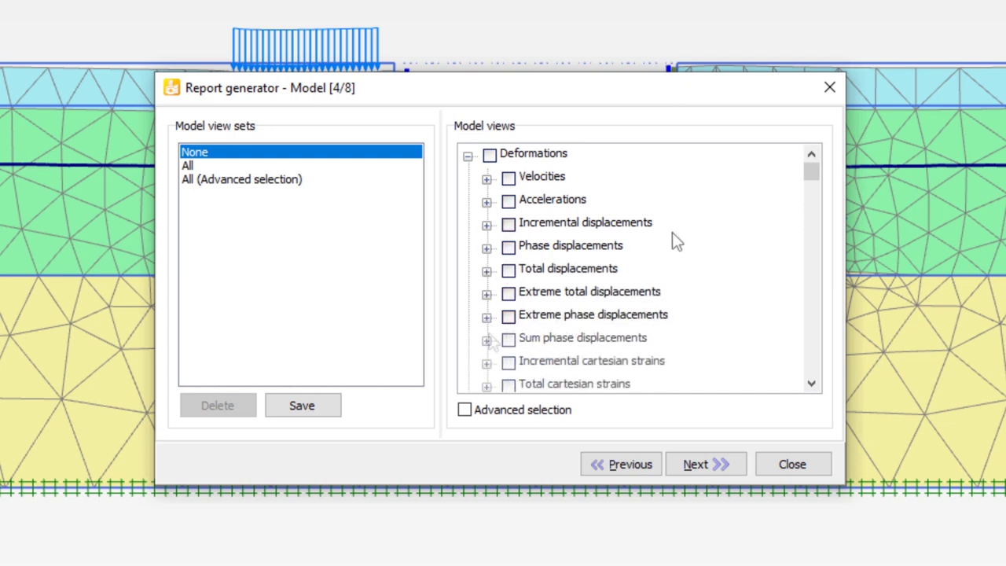
{"action": "left_click", "coordinate": [487, 272]}
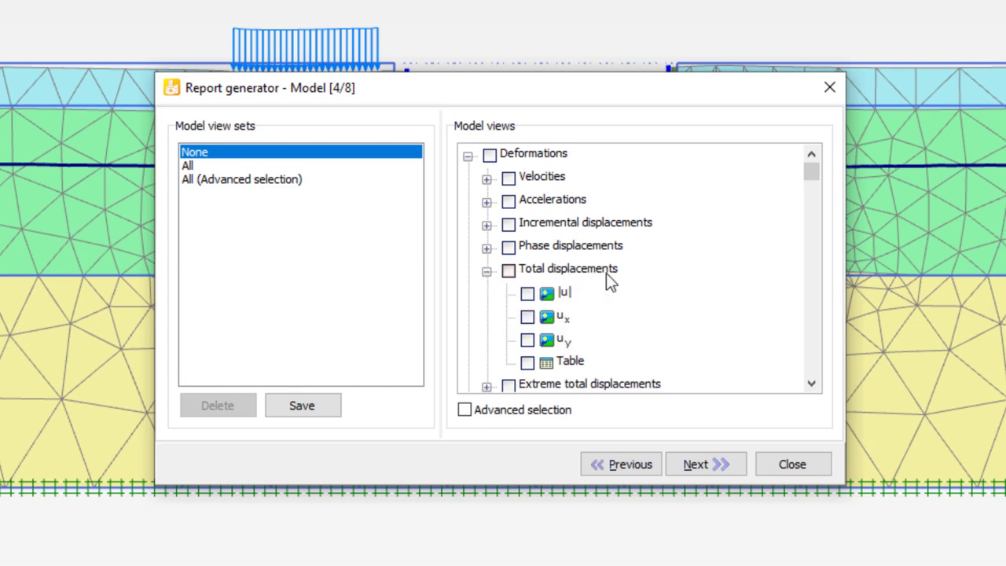
{"action": "left_click", "coordinate": [527, 294]}
{"action": "left_click", "coordinate": [527, 317]}
{"action": "left_click", "coordinate": [709, 465]}
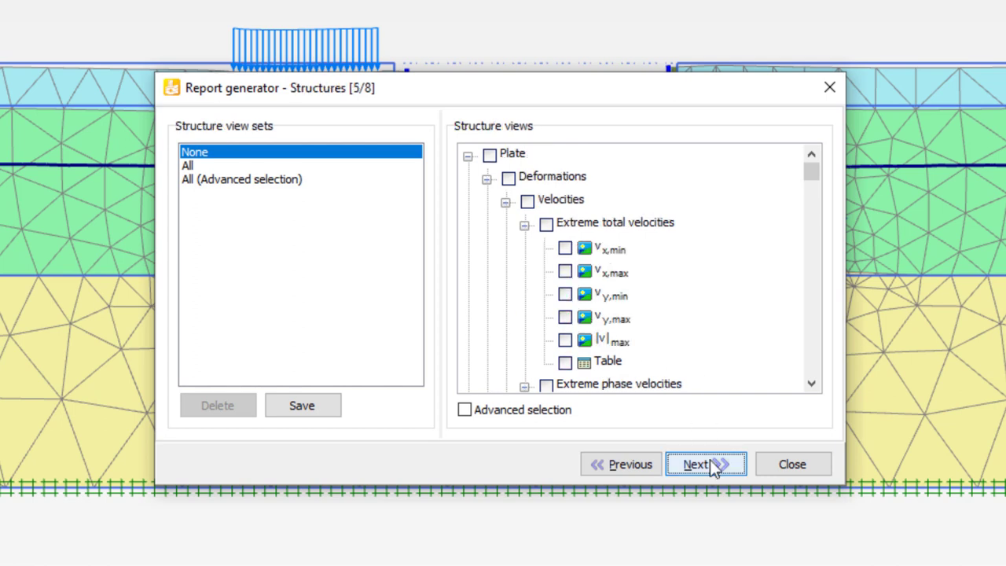
Include the plate's shear forces Q, bending moment M and axial forces N in the structure views
{"action": "left_click", "coordinate": [484, 179]}
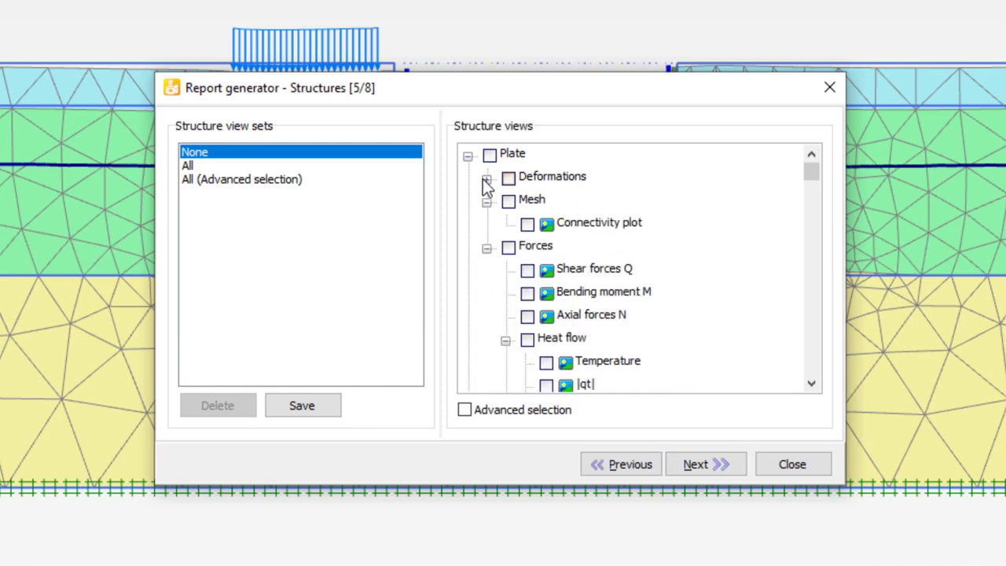
{"action": "left_click", "coordinate": [485, 201]}
{"action": "left_click", "coordinate": [528, 270]}
{"action": "left_click", "coordinate": [528, 247]}
{"action": "left_click", "coordinate": [528, 294]}
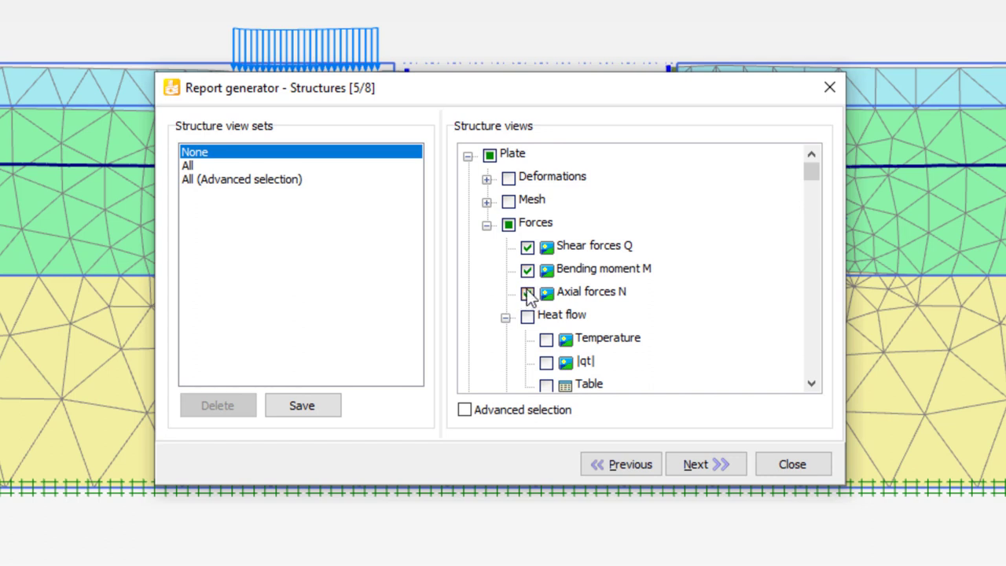
Add the plate's total displacements ux and the total displacements table to the structure views
{"action": "left_click", "coordinate": [487, 225]}
{"action": "left_click", "coordinate": [468, 248]}
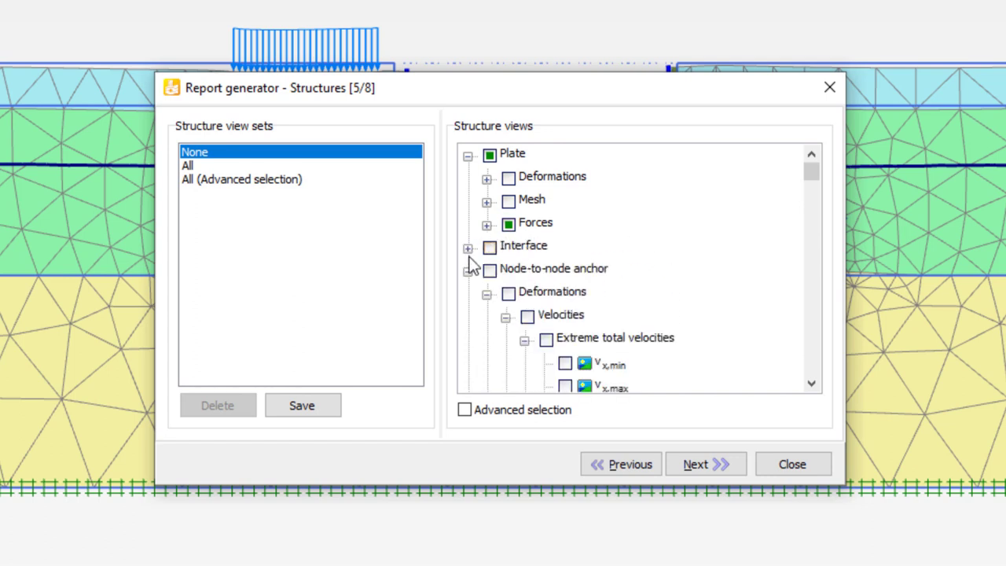
{"action": "left_click", "coordinate": [486, 180]}
{"action": "left_click", "coordinate": [524, 201]}
{"action": "left_click", "coordinate": [505, 179]}
{"action": "left_click", "coordinate": [505, 225]}
{"action": "left_click", "coordinate": [505, 247]}
{"action": "left_click", "coordinate": [546, 316]}
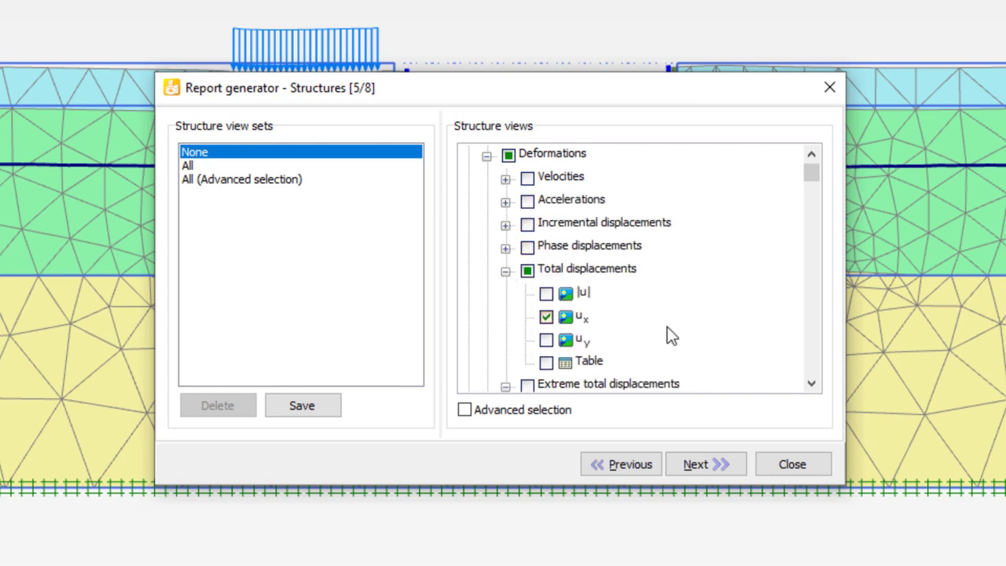
{"action": "left_click", "coordinate": [546, 361]}
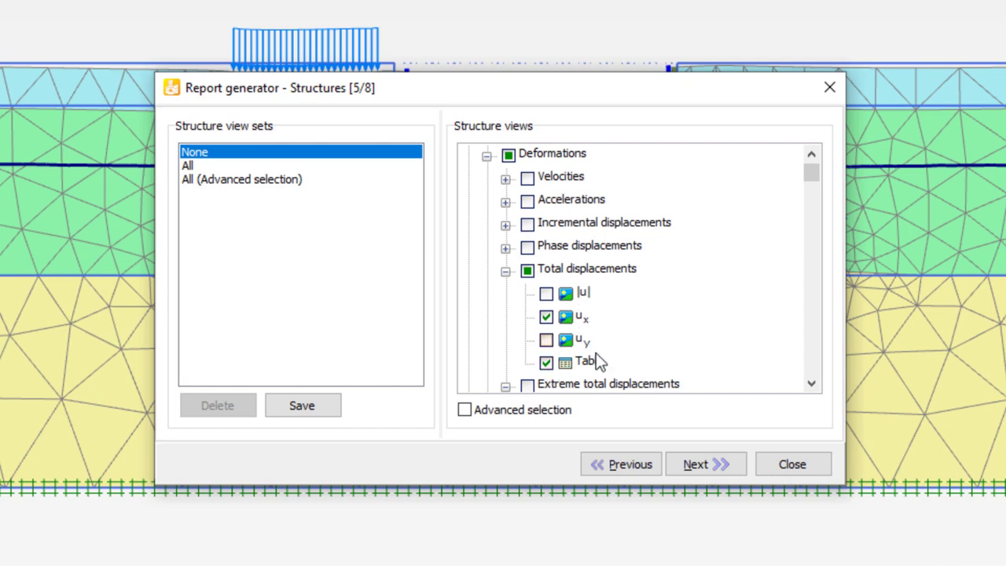
Leave the saved view out of the report and include the Deflection left wall chart
{"action": "left_click", "coordinate": [697, 464]}
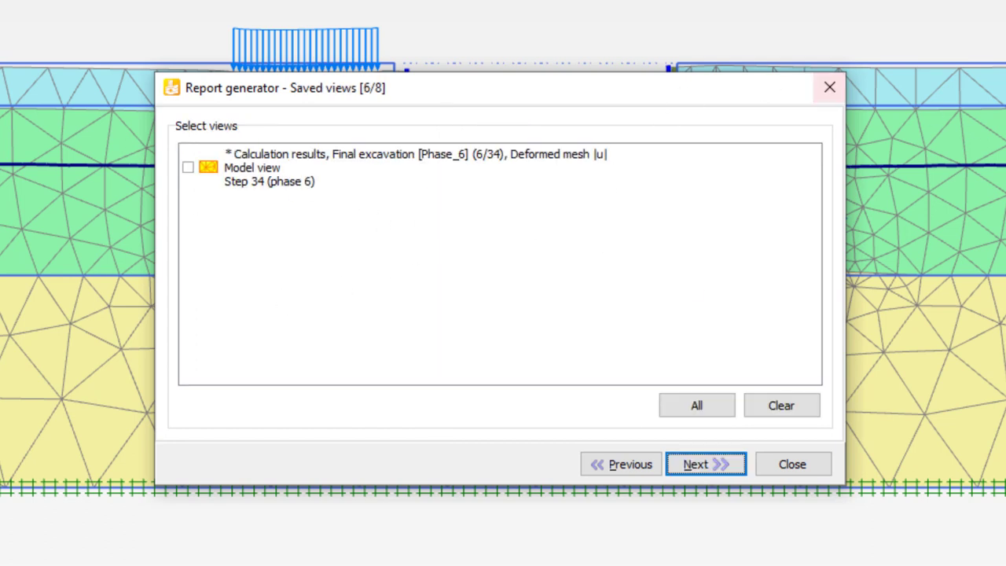
{"action": "left_click", "coordinate": [707, 464]}
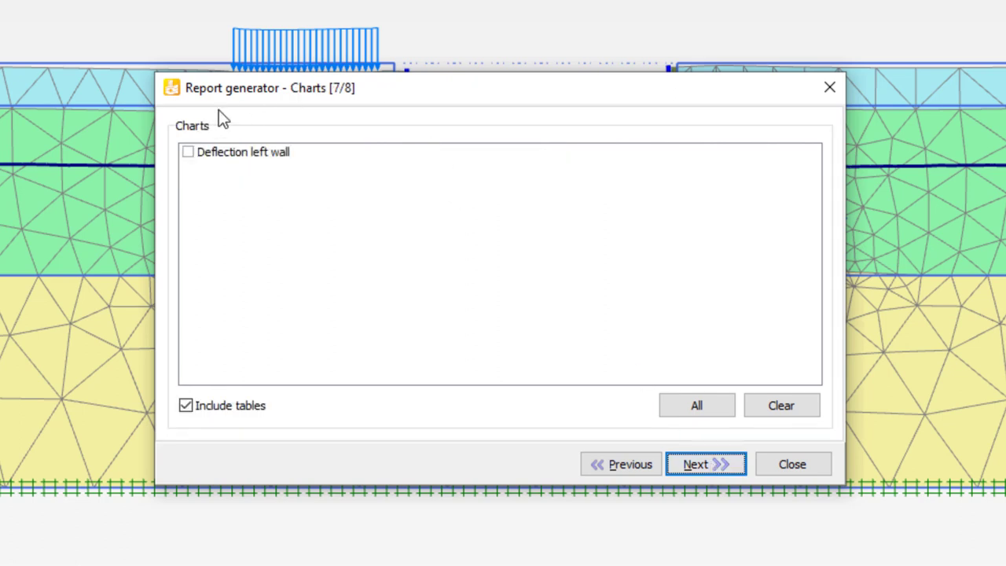
{"action": "left_click", "coordinate": [189, 152]}
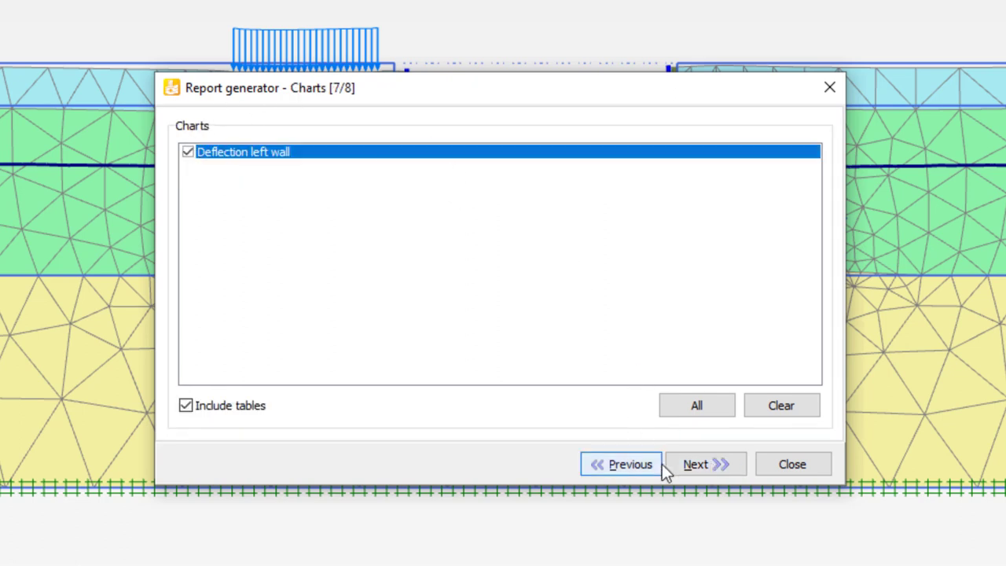
Proceed to exporting the report and enter "Quick start" as its project description
{"action": "left_click", "coordinate": [705, 464]}
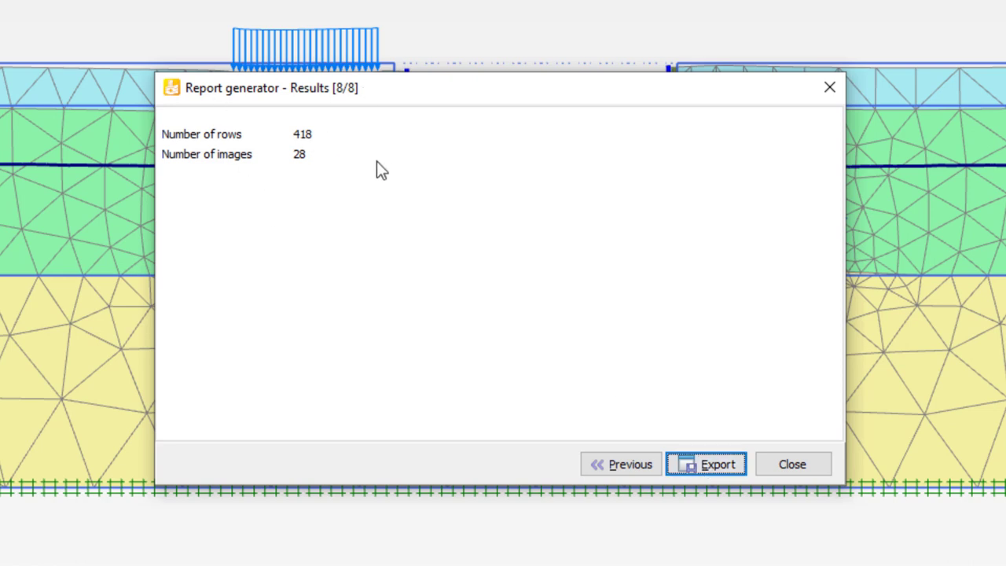
{"action": "left_click", "coordinate": [715, 464]}
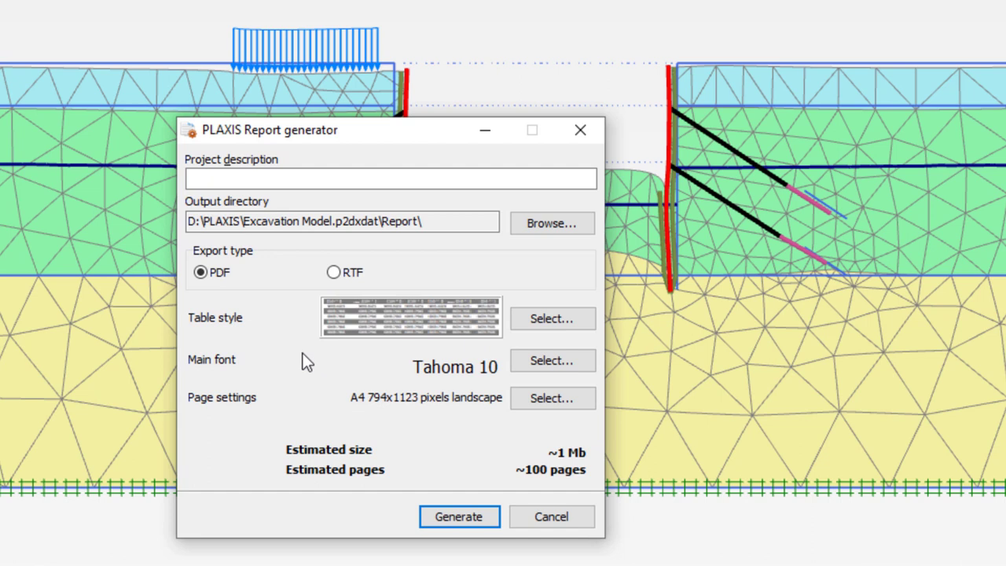
{"action": "left_click", "coordinate": [264, 176]}
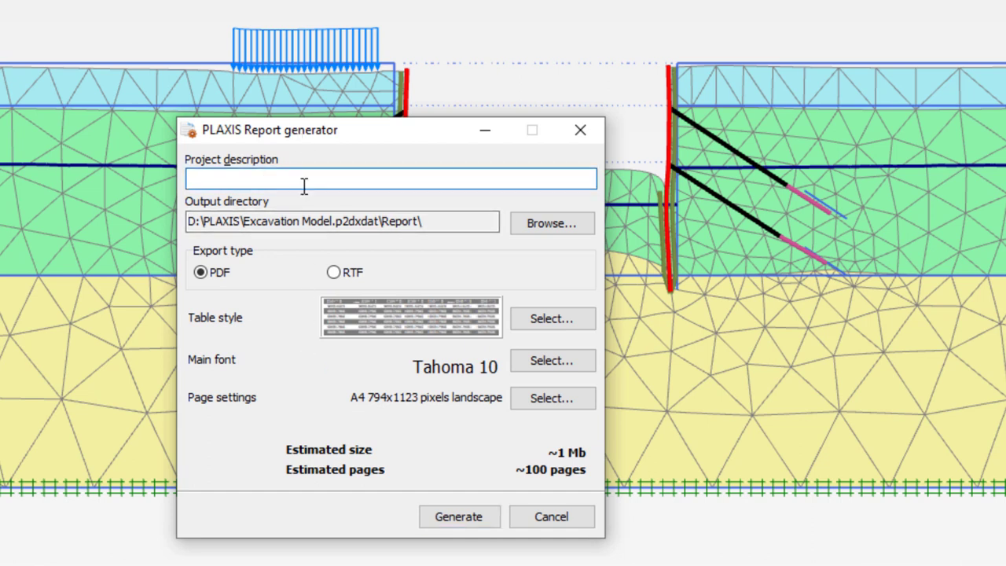
{"action": "type", "text": "Quick start"}
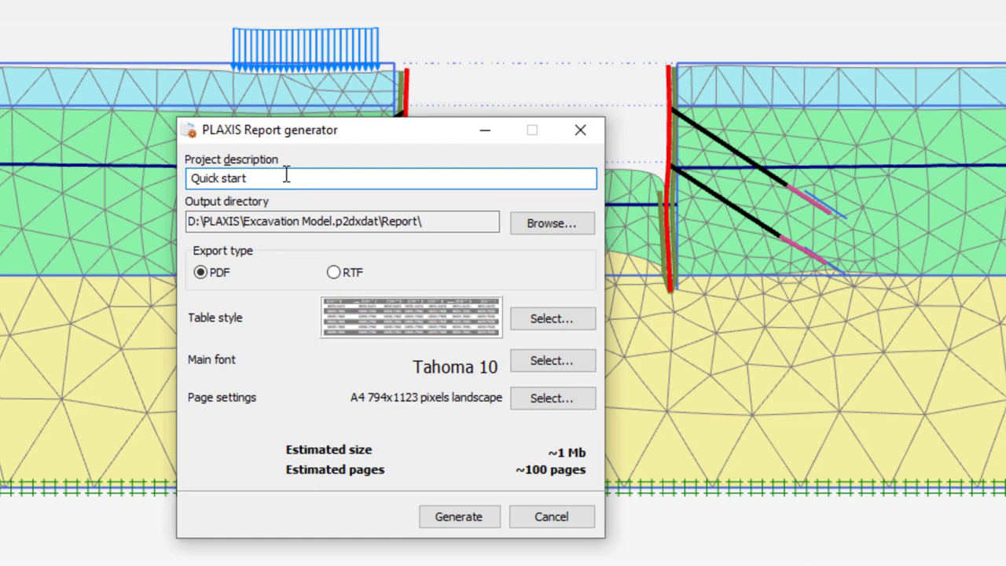
Generate the report as a PDF in the project's Report directory and open the resulting file
{"action": "left_click", "coordinate": [448, 220]}
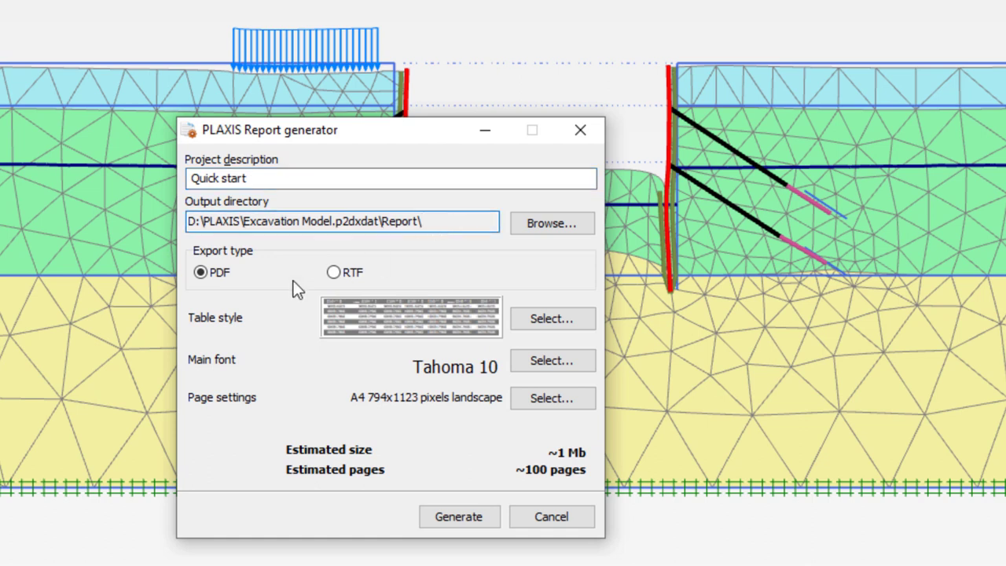
{"action": "left_click", "coordinate": [211, 276]}
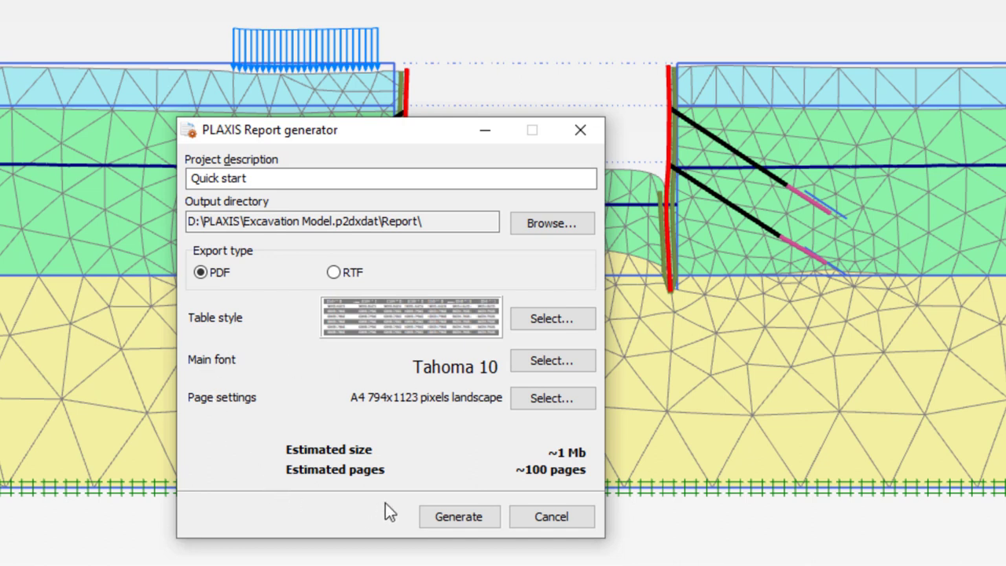
{"action": "left_click", "coordinate": [475, 525]}
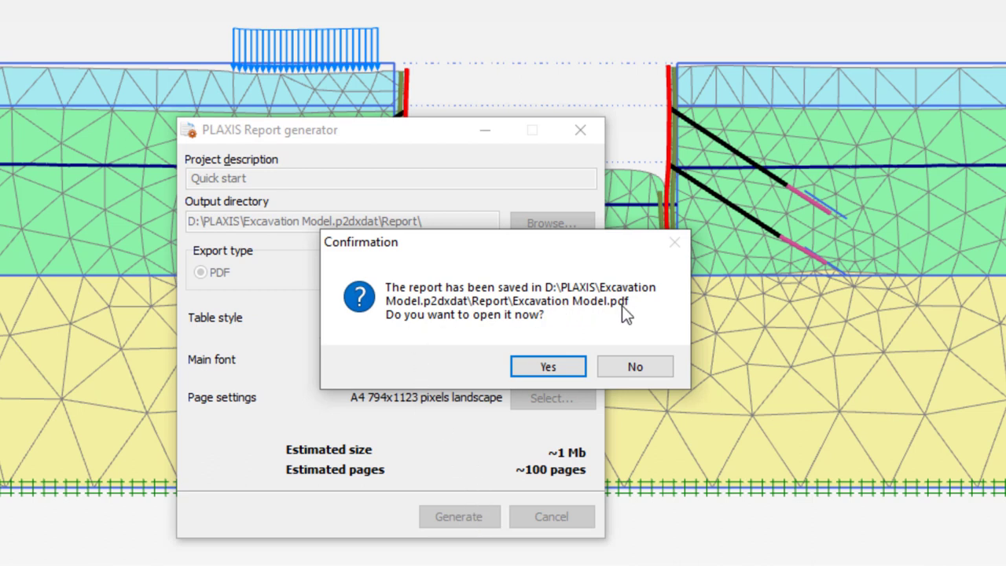
{"action": "left_click", "coordinate": [556, 367]}
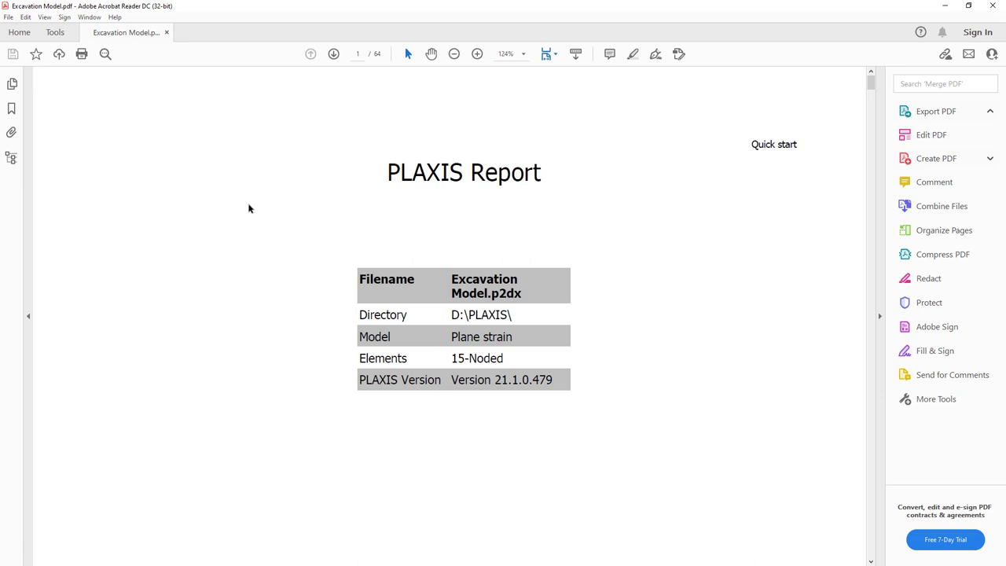
Examine the report's cover page, connectivity and materials plots, and the material property tables
{"action": "scroll", "coordinate": [296, 220], "scroll_direction": "down", "scroll_amount": 2}
{"action": "scroll", "coordinate": [296, 220], "scroll_direction": "down", "scroll_amount": 2}
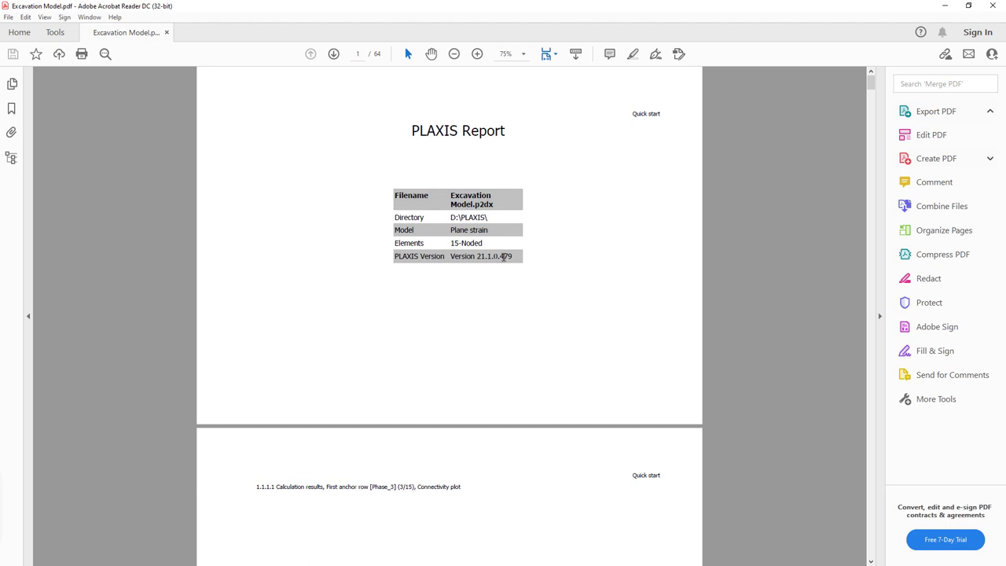
{"action": "scroll", "coordinate": [487, 304], "scroll_direction": "down", "scroll_amount": 8}
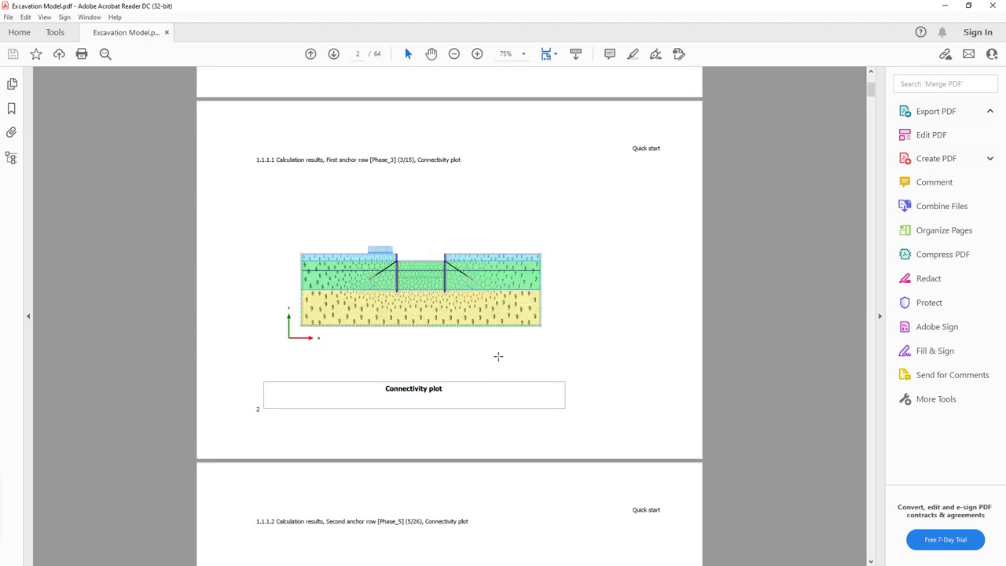
{"action": "scroll", "coordinate": [499, 356], "scroll_direction": "down", "scroll_amount": 20}
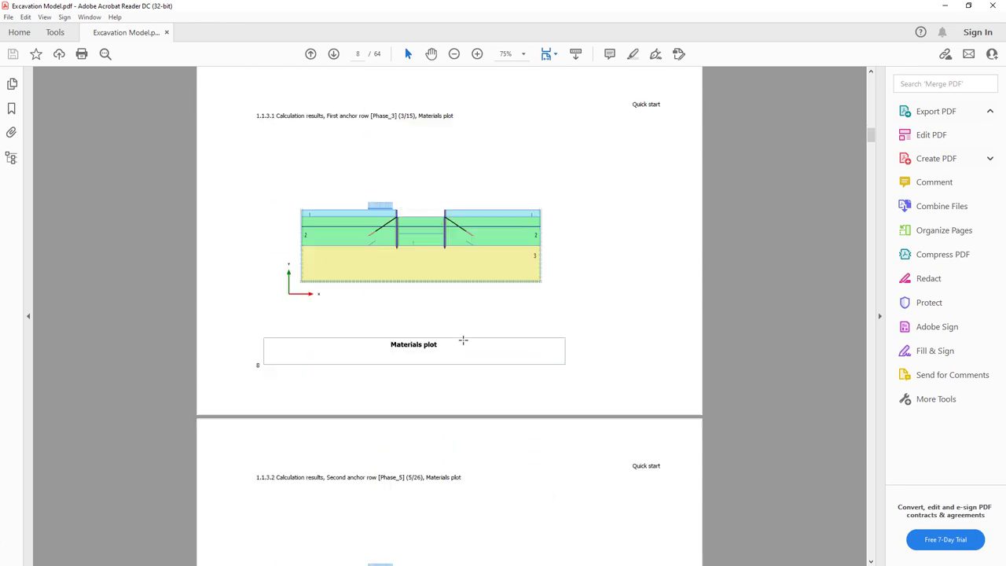
{"action": "scroll", "coordinate": [462, 340], "scroll_direction": "down", "scroll_amount": 4}
{"action": "scroll", "coordinate": [463, 314], "scroll_direction": "up", "scroll_amount": 3}
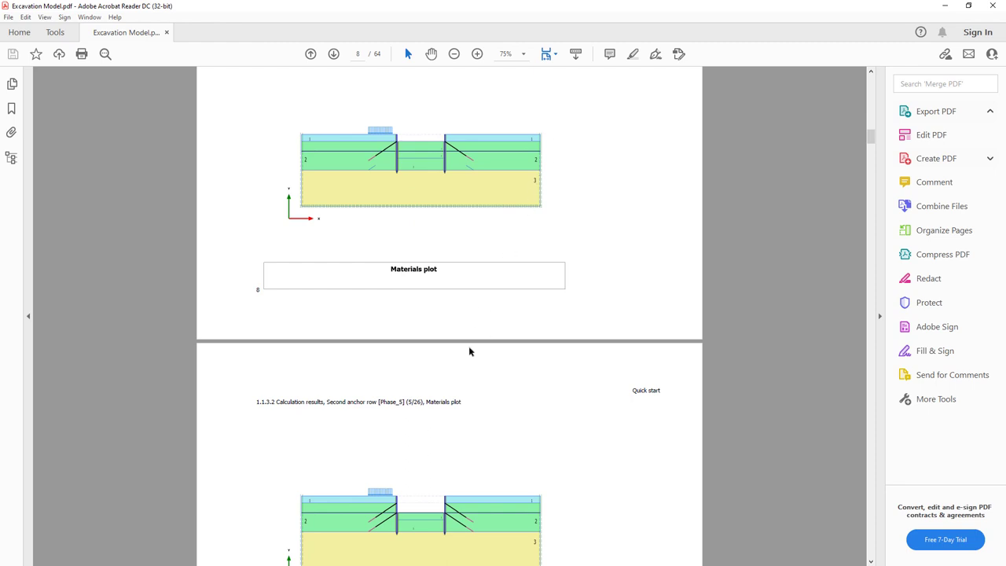
{"action": "scroll", "coordinate": [469, 351], "scroll_direction": "down", "scroll_amount": 20}
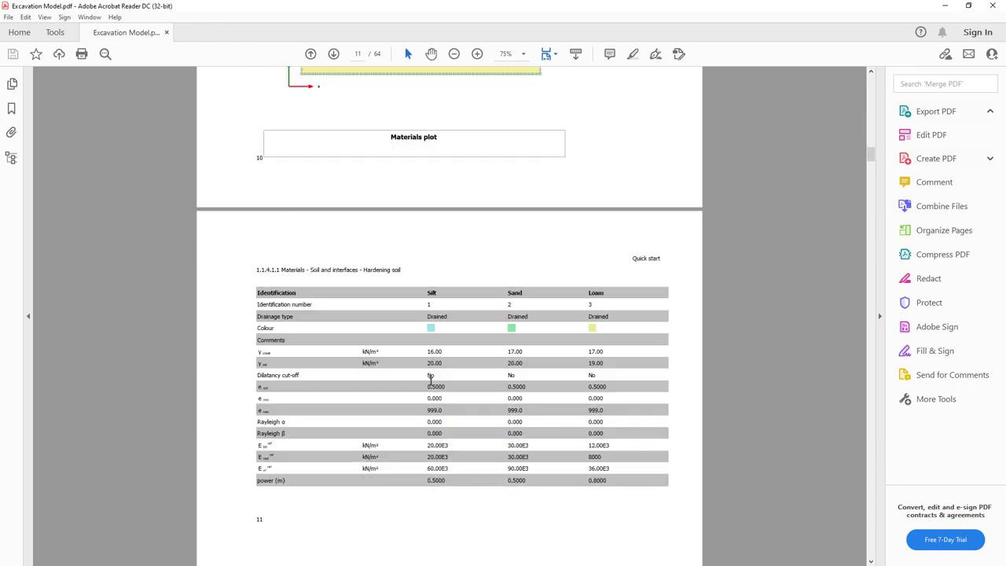
{"action": "scroll", "coordinate": [431, 380], "scroll_direction": "down", "scroll_amount": 1}
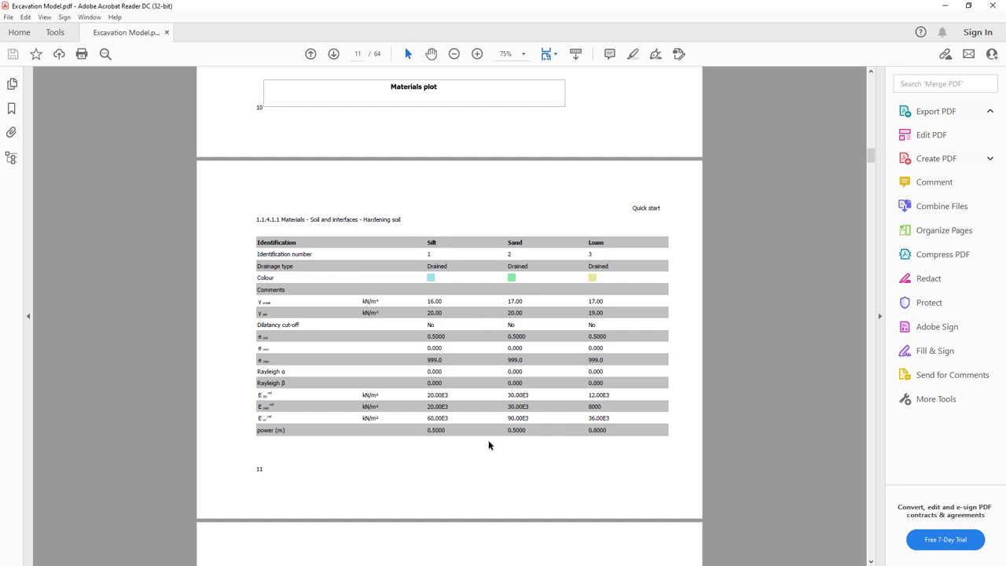
{"action": "scroll", "coordinate": [487, 446], "scroll_direction": "down", "scroll_amount": 2}
{"action": "scroll", "coordinate": [485, 449], "scroll_direction": "down", "scroll_amount": 20}
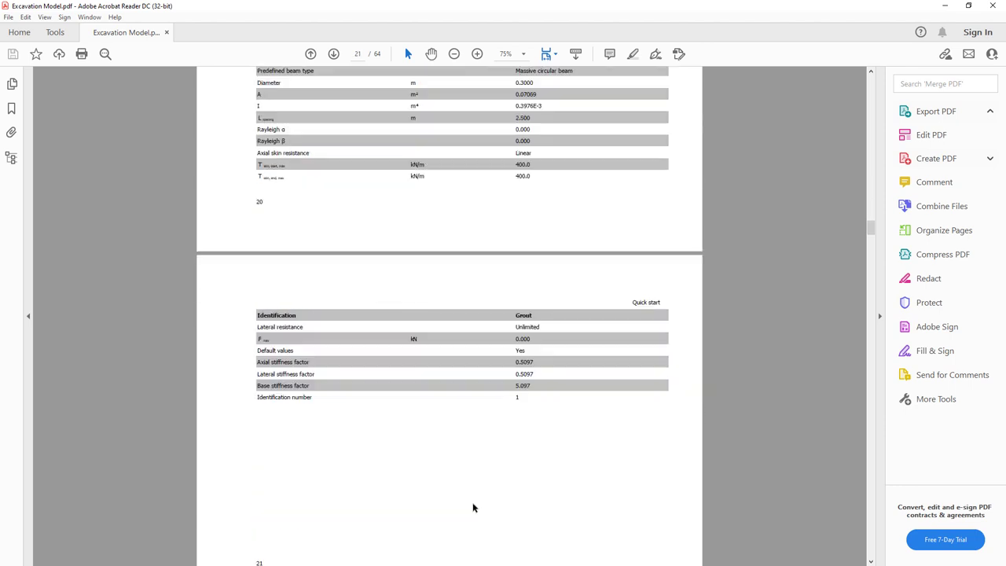
Review the report's total displacements |u| and ux plots for the selected phases
{"action": "scroll", "coordinate": [410, 358], "scroll_direction": "down", "scroll_amount": 1}
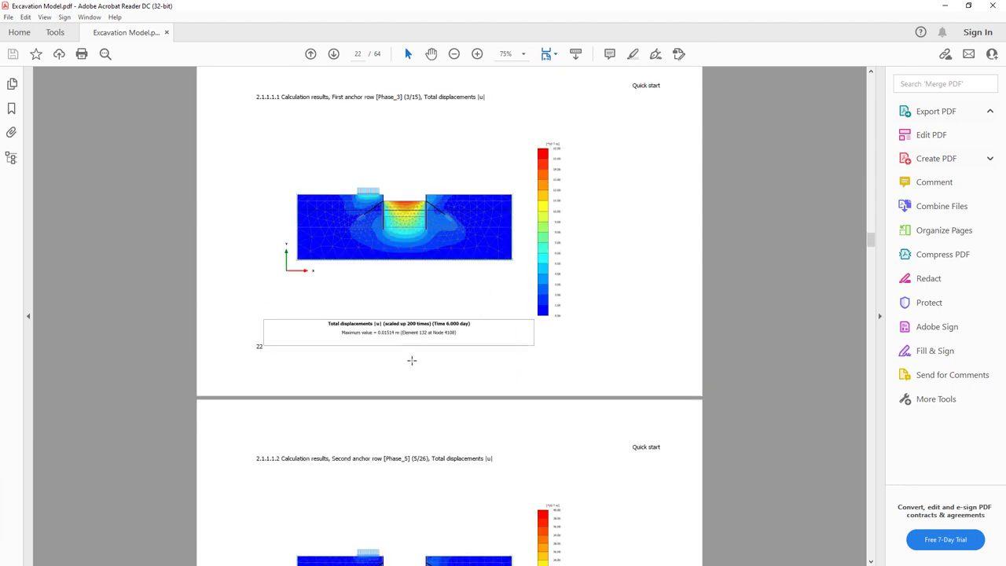
{"action": "scroll", "coordinate": [468, 367], "scroll_direction": "down", "scroll_amount": 12}
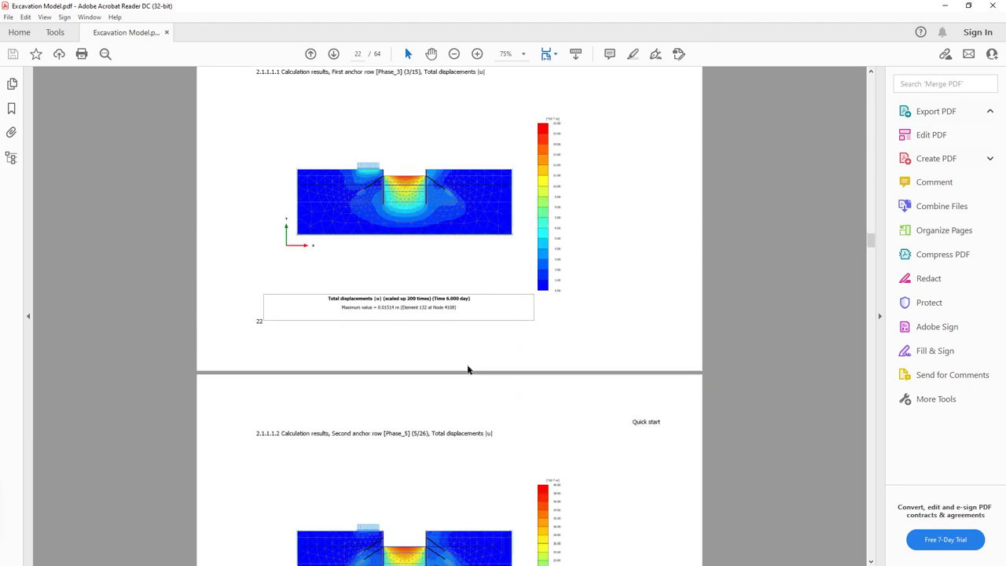
{"action": "scroll", "coordinate": [466, 365], "scroll_direction": "down", "scroll_amount": 8}
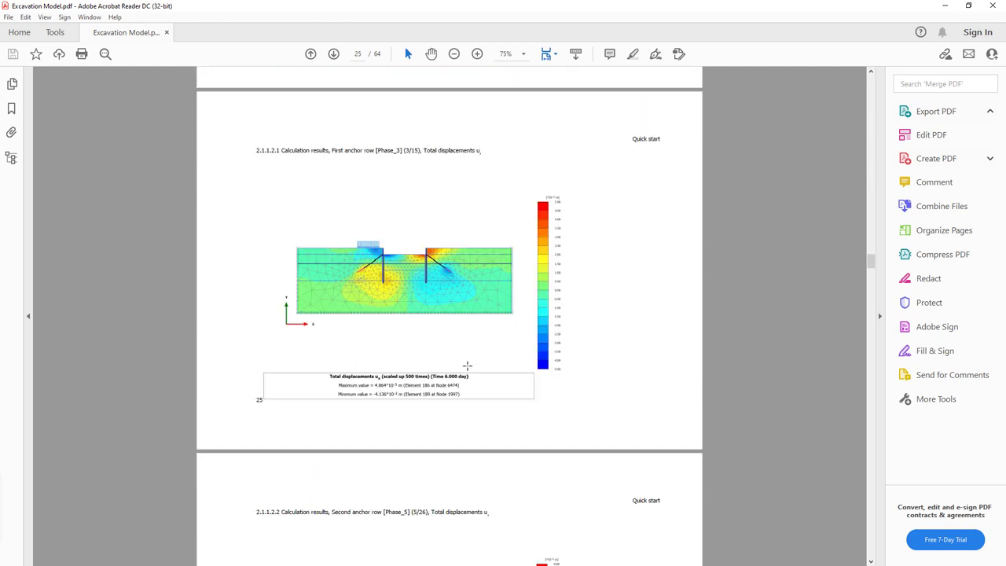
{"action": "scroll", "coordinate": [467, 365], "scroll_direction": "down", "scroll_amount": 15}
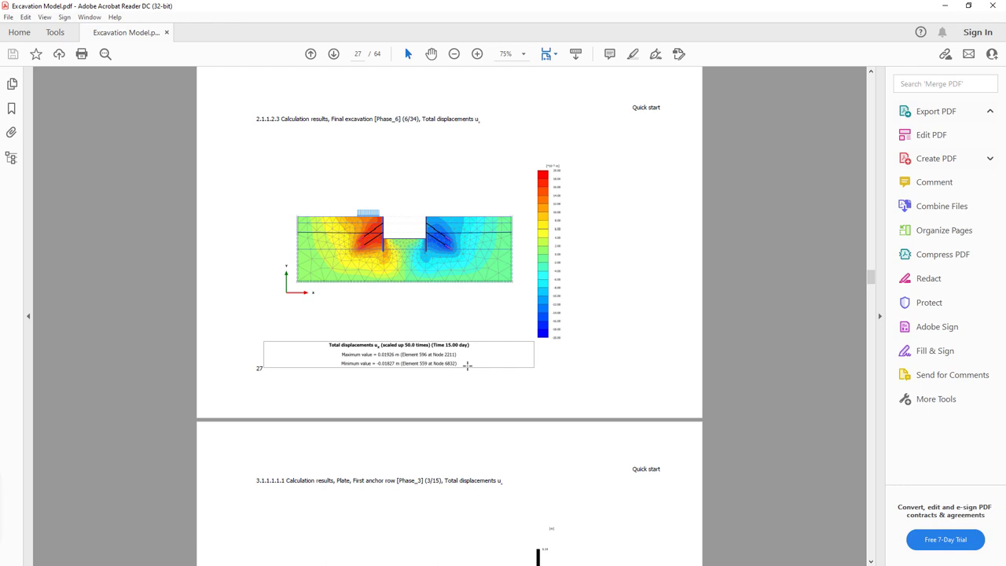
Review the plate's bending moment plots and the Deflection left wall chart with its table in the report
{"action": "left_click_drag", "start_coordinate": [871, 279], "coordinate": [878, 491]}
{"action": "scroll", "coordinate": [879, 472], "scroll_direction": "up", "scroll_amount": 1}
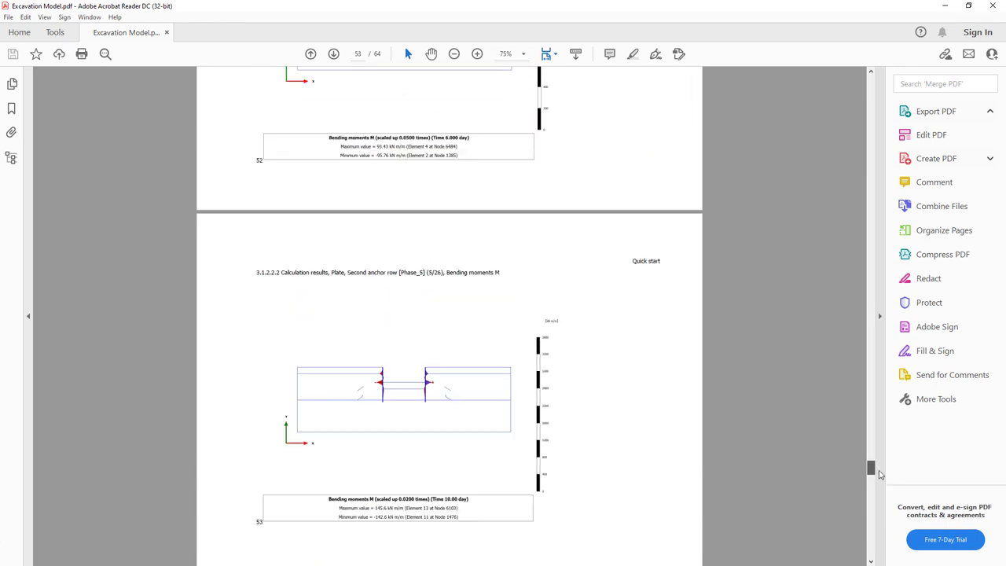
{"action": "scroll", "coordinate": [879, 470], "scroll_direction": "down", "scroll_amount": 20}
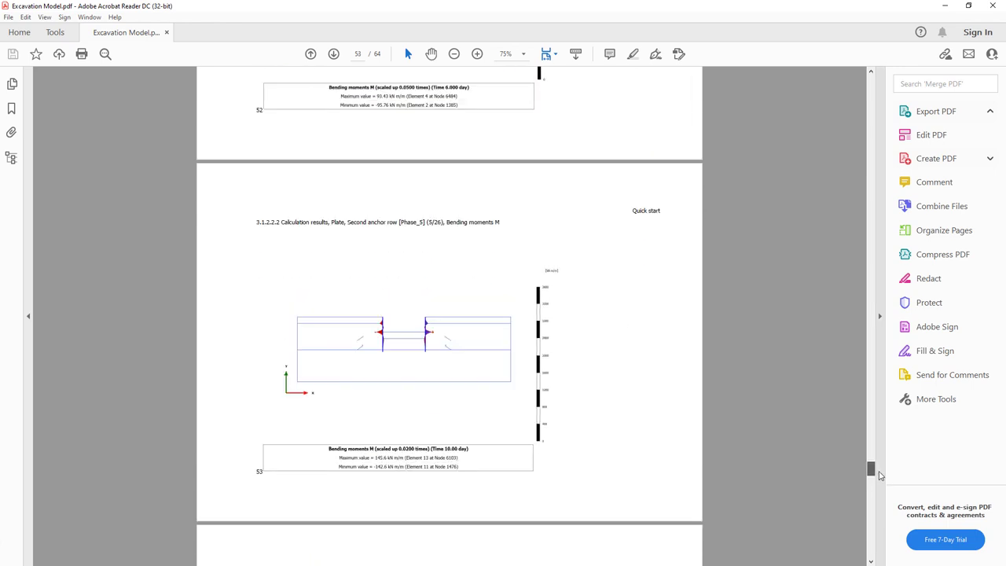
{"action": "scroll", "coordinate": [880, 510], "scroll_direction": "down", "scroll_amount": 5}
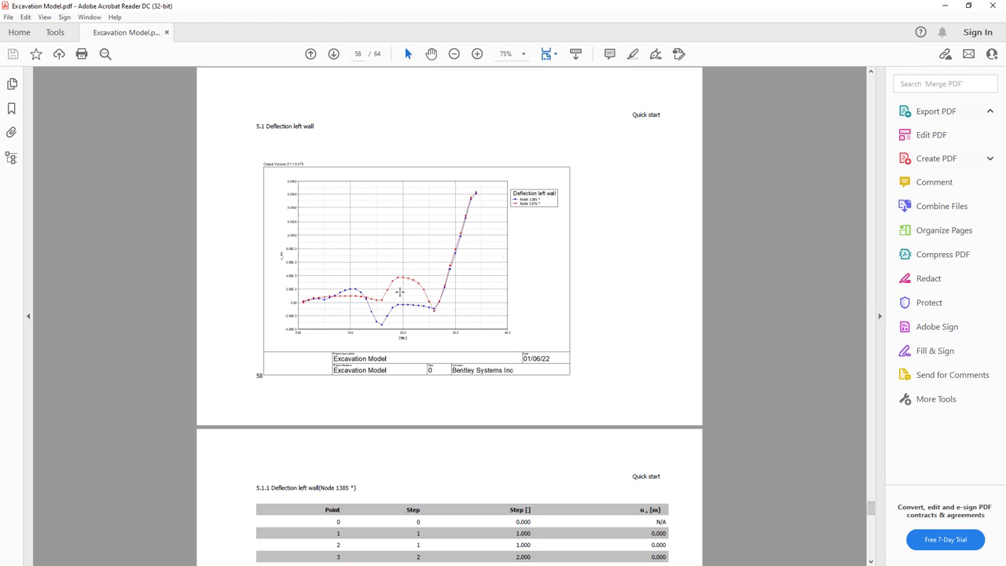
{"action": "scroll", "coordinate": [424, 428], "scroll_direction": "down", "scroll_amount": 4}
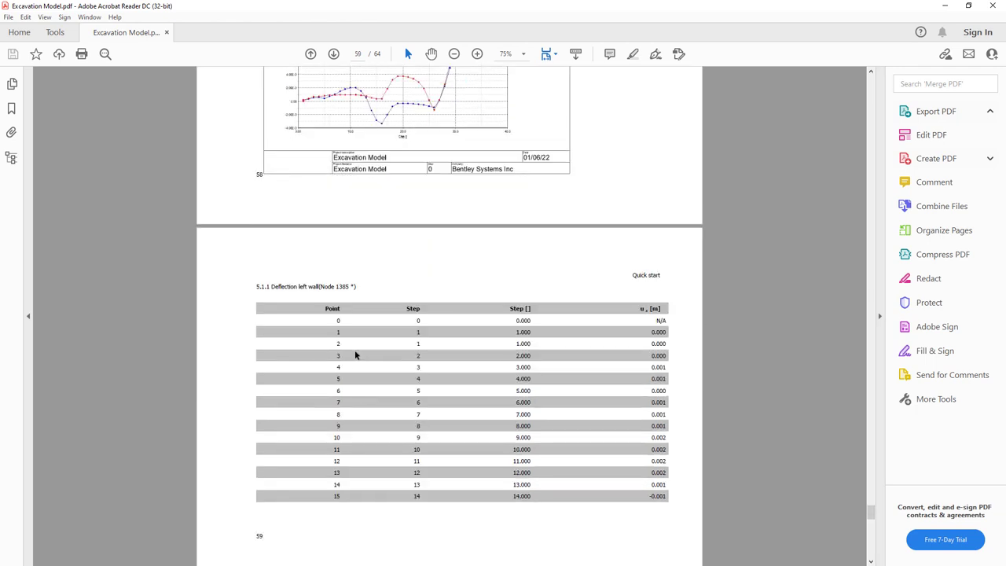
{"action": "scroll", "coordinate": [503, 509], "scroll_direction": "down", "scroll_amount": 1}
Switch back to PLAXIS 2D Output and display the total displacements |u| for the final excavation phase
{"action": "key", "text": "alt+Tab"}
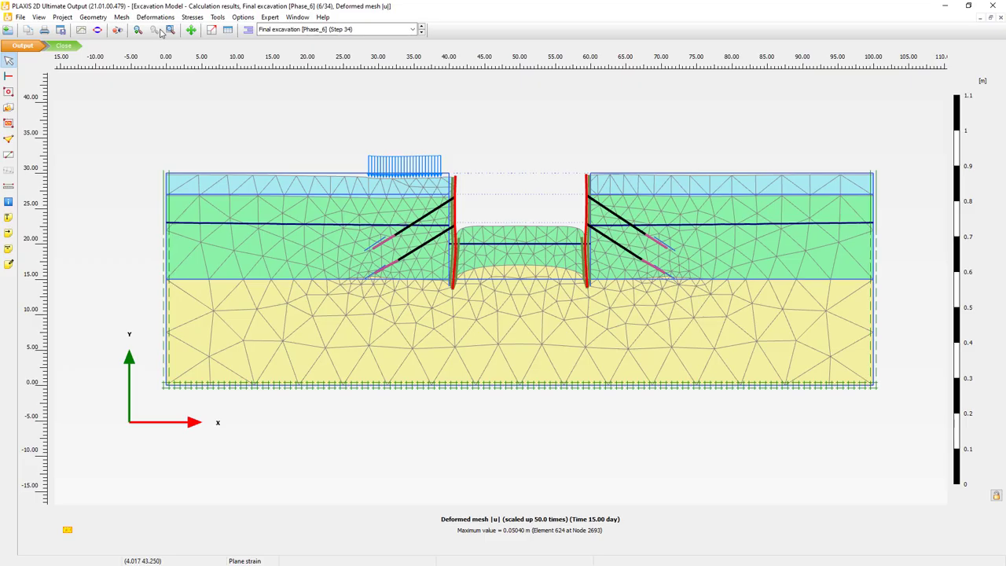
{"action": "left_click", "coordinate": [154, 17]}
{"action": "mouse_move", "coordinate": [204, 45]}
{"action": "left_click", "coordinate": [282, 47]}
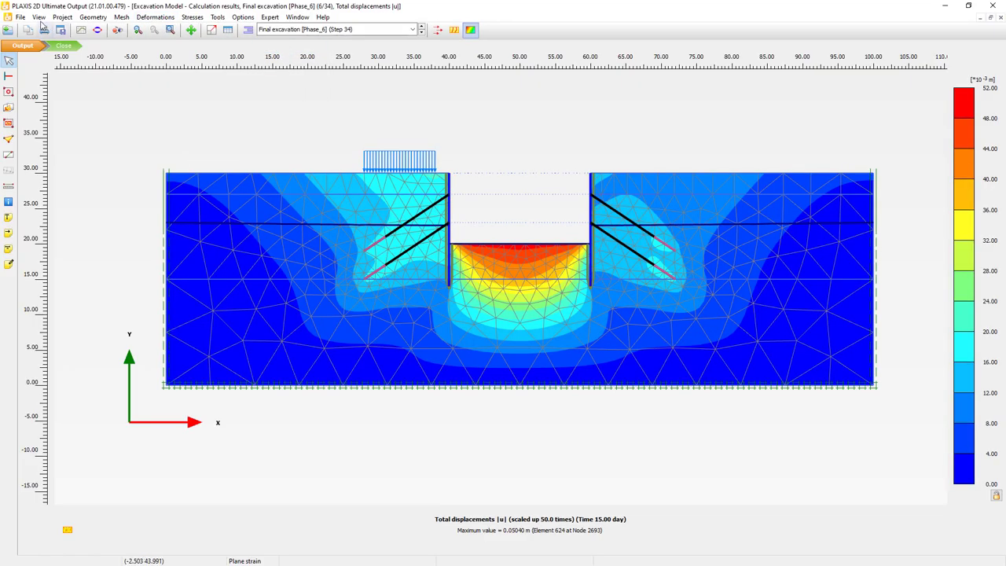
Set up an animation of the total displacements with an image size of 1920 by 1080 pixels
{"action": "left_click", "coordinate": [20, 16]}
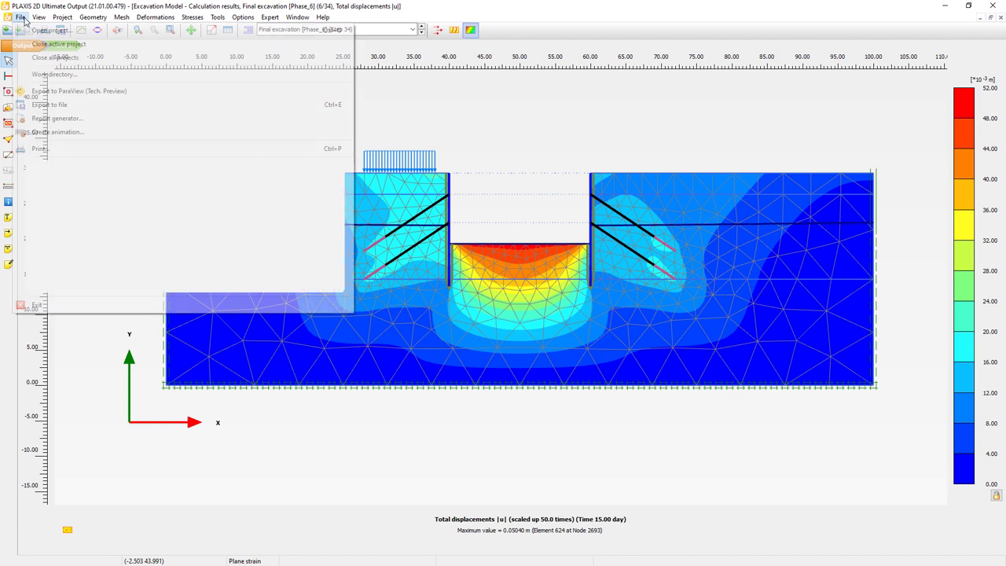
{"action": "left_click", "coordinate": [66, 135]}
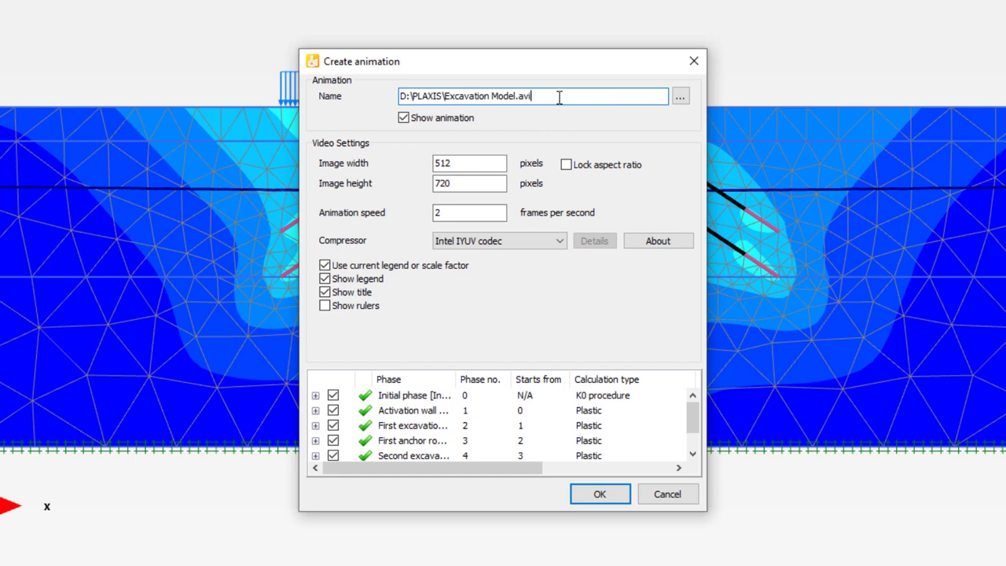
{"action": "left_click_drag", "start_coordinate": [474, 163], "coordinate": [397, 162]}
{"action": "type", "text": "1920"}
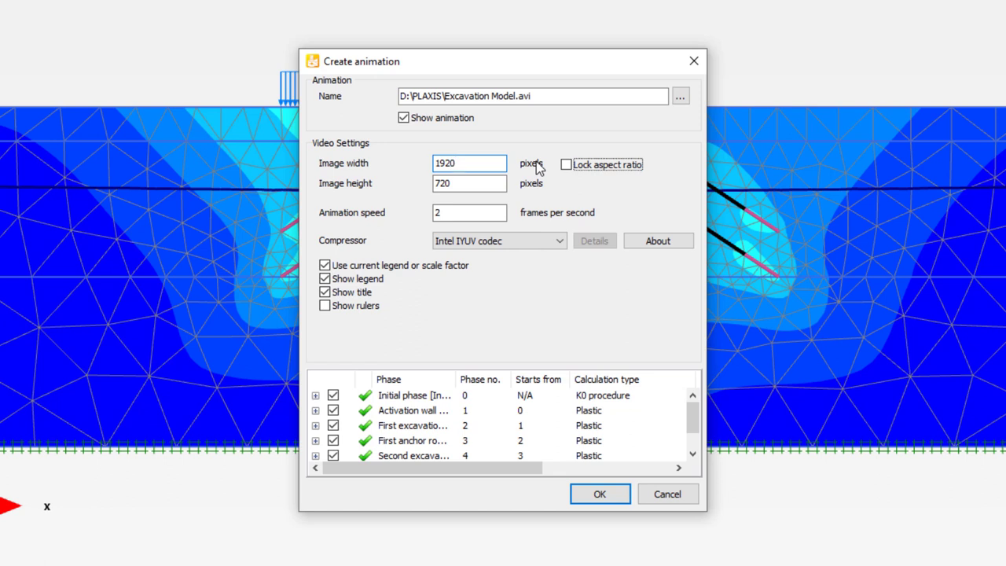
{"action": "key", "text": "Tab"}
{"action": "type", "text": "1080"}
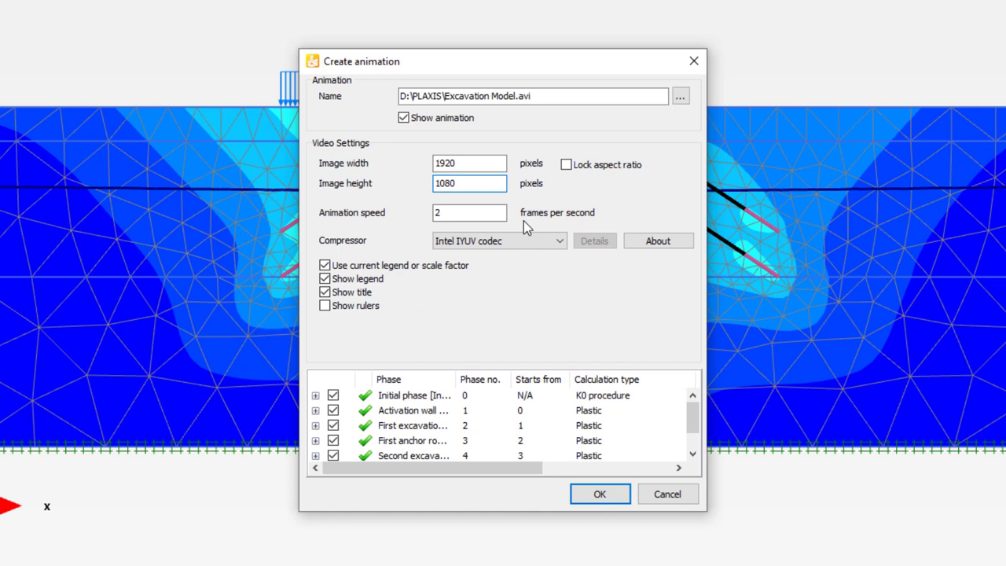
Enlarge the animation settings to show all phases, create the animation at 2 frames per second and view it
{"action": "left_click", "coordinate": [480, 213]}
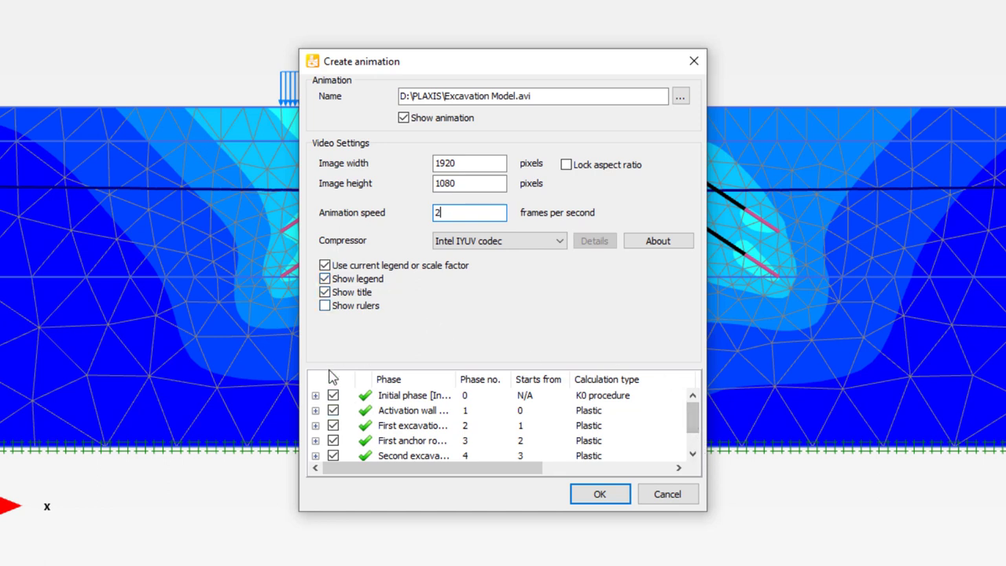
{"action": "left_click_drag", "start_coordinate": [704, 515], "coordinate": [721, 565]}
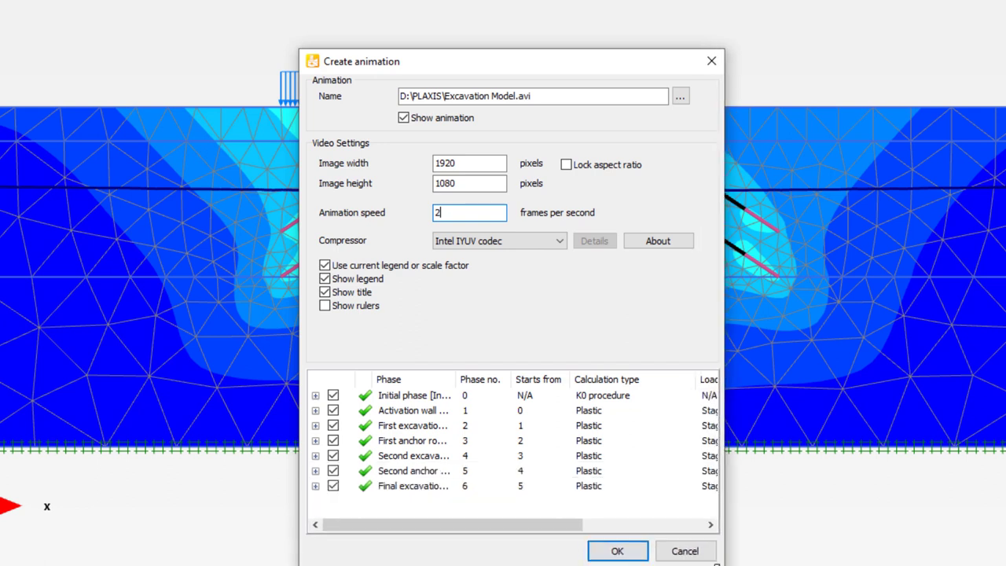
{"action": "left_click", "coordinate": [617, 550]}
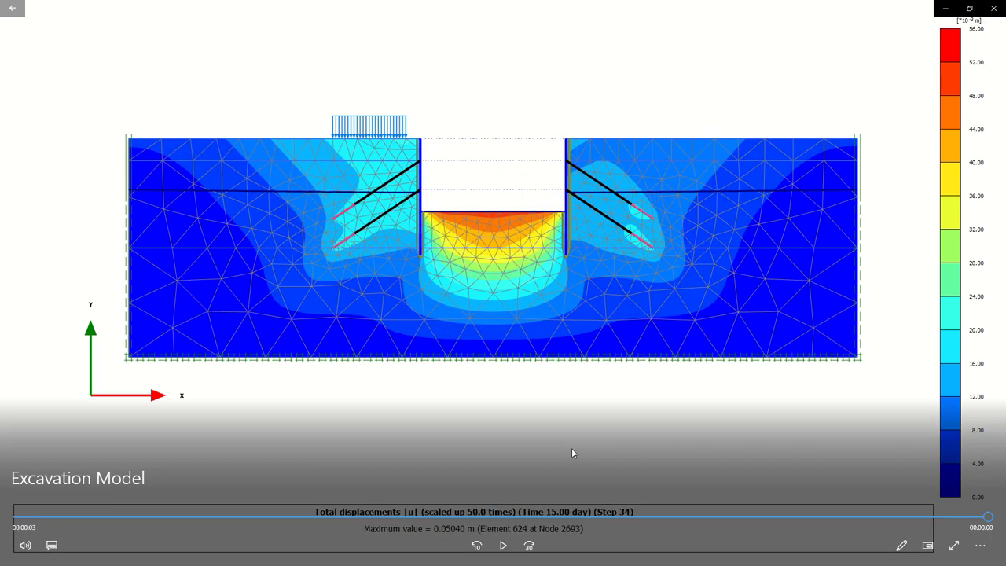
{"action": "double_click", "coordinate": [571, 450]}
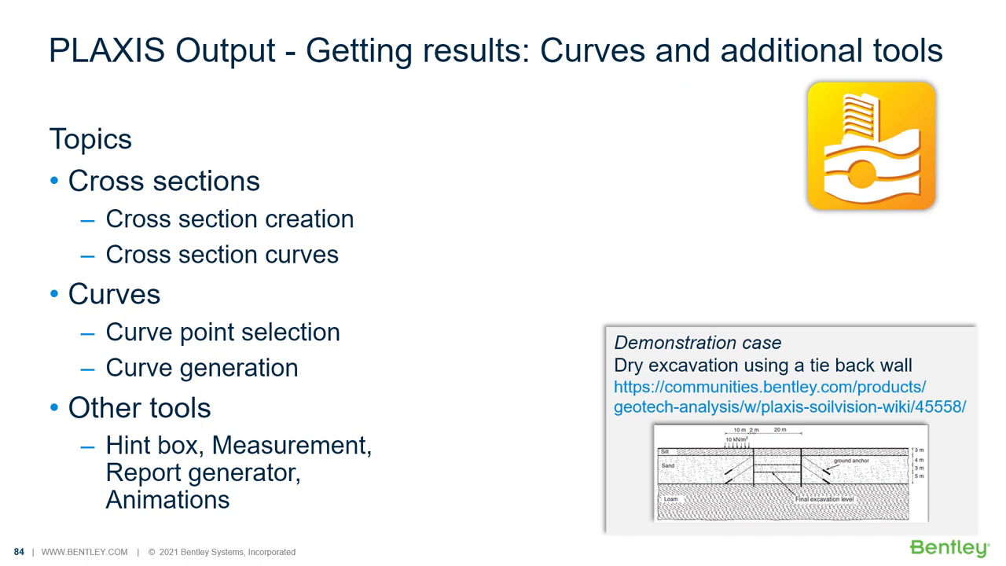
{"action": "key", "text": "Right"}
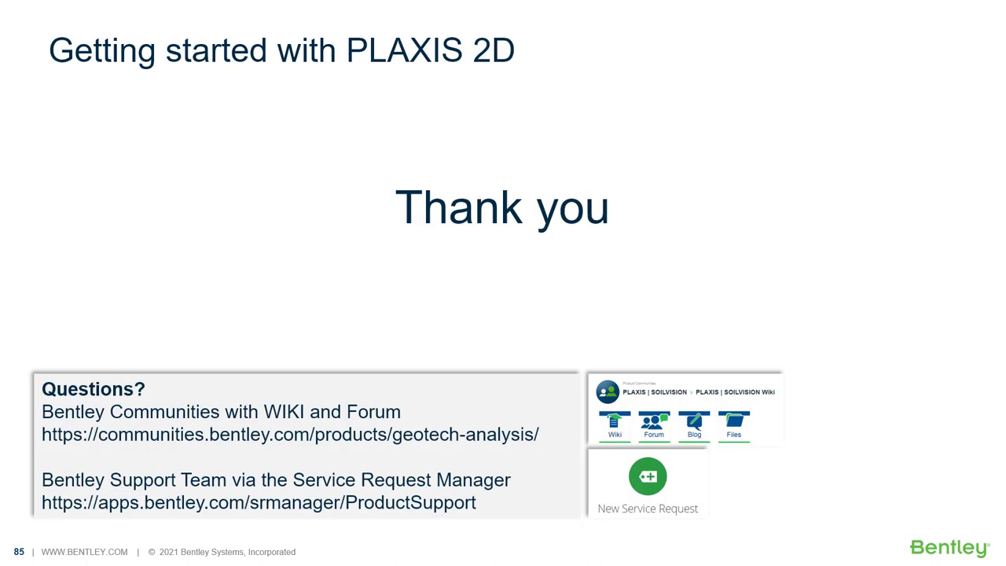